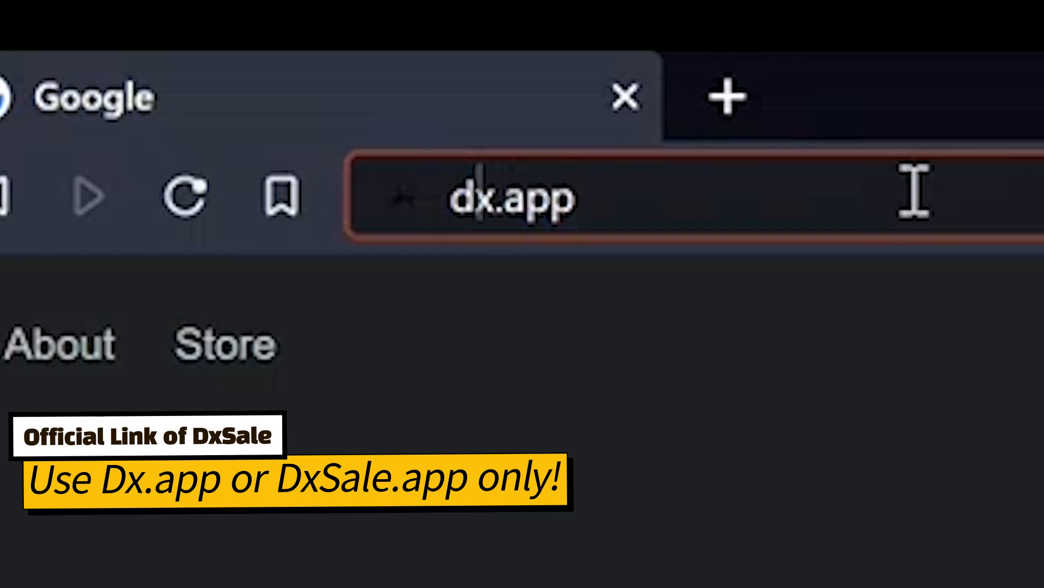
# Open the dx.app website in the browser
pyautogui.press('Right')
pyautogui.press('Right')
pyautogui.press('Right')
pyautogui.press('Right')
pyautogui.press('Right')
pyautogui.press('Right')
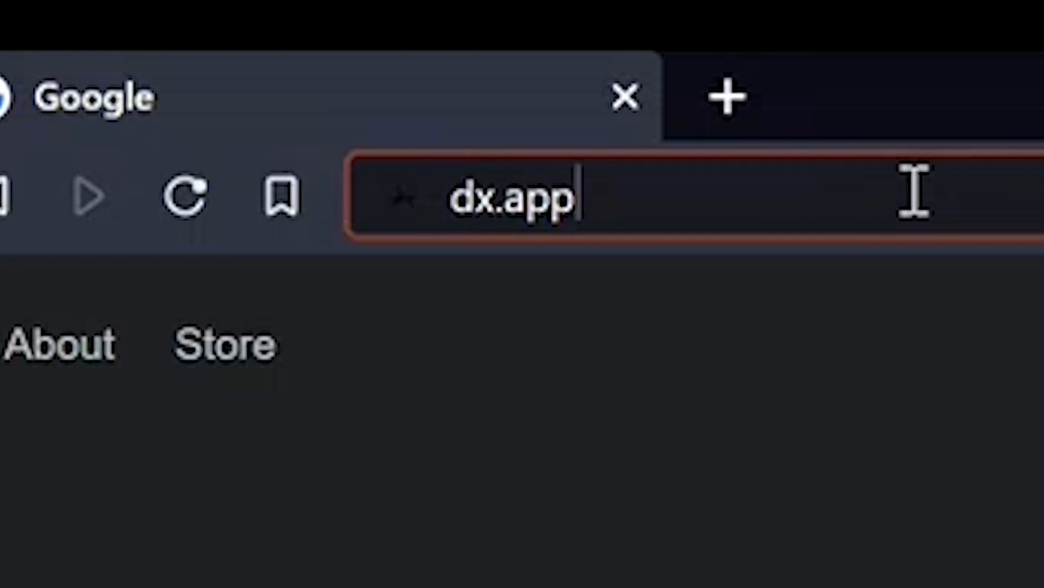
pyautogui.press('Return')
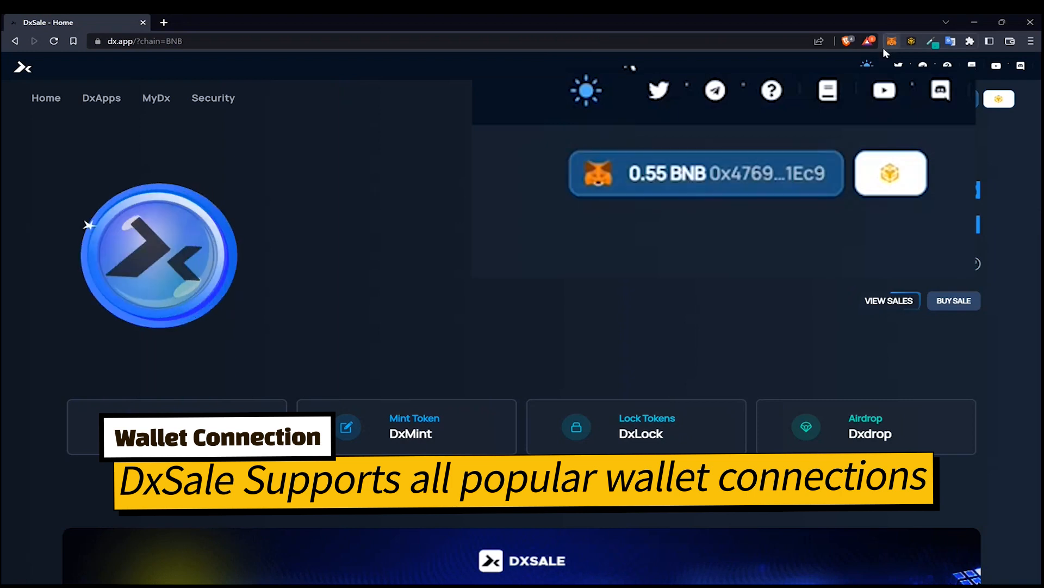
# Reconnect the wallet to the site using MetaMask
pyautogui.click(671, 180)
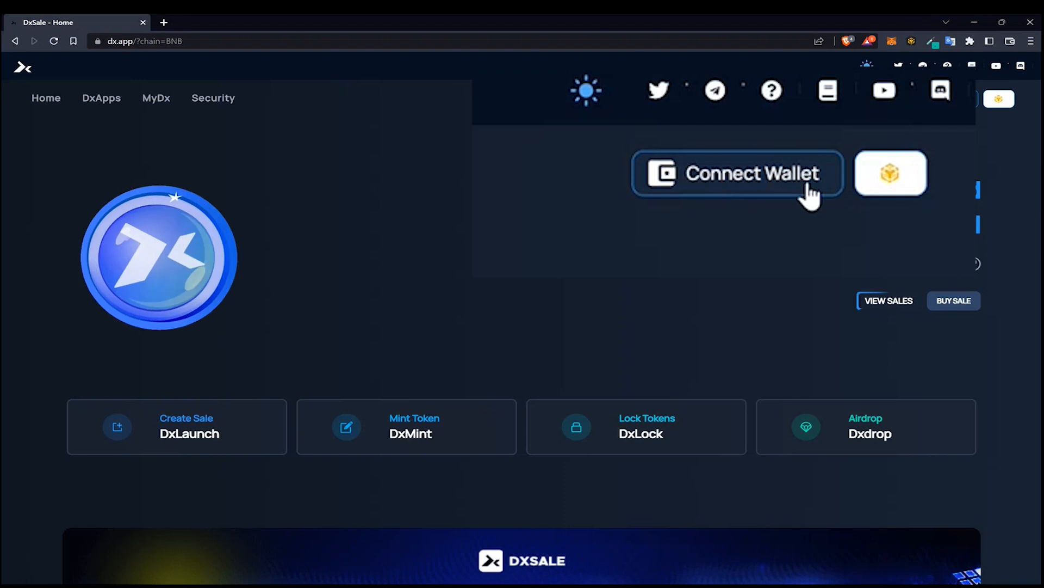
pyautogui.click(931, 104)
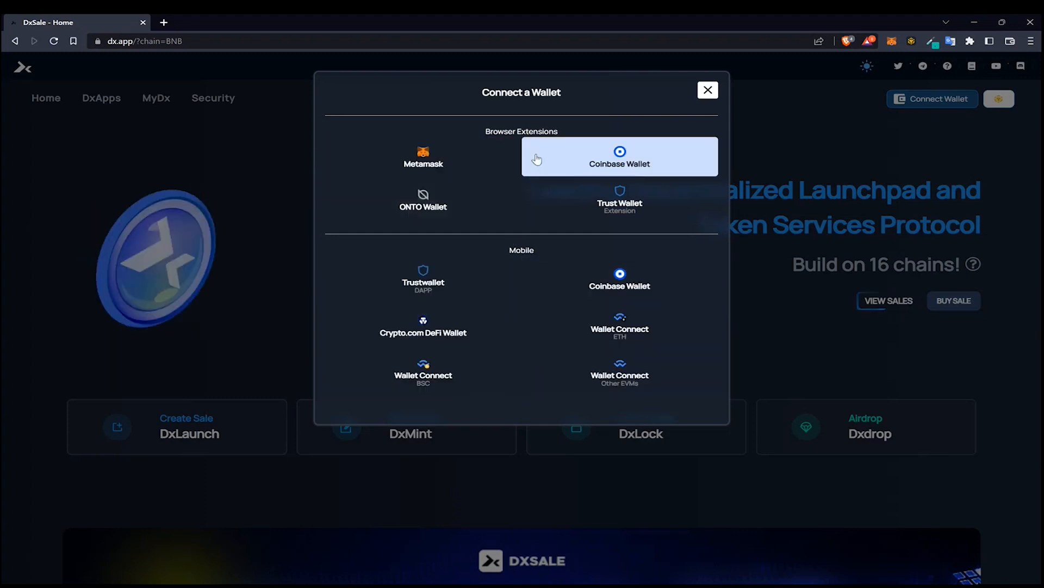
pyautogui.click(434, 159)
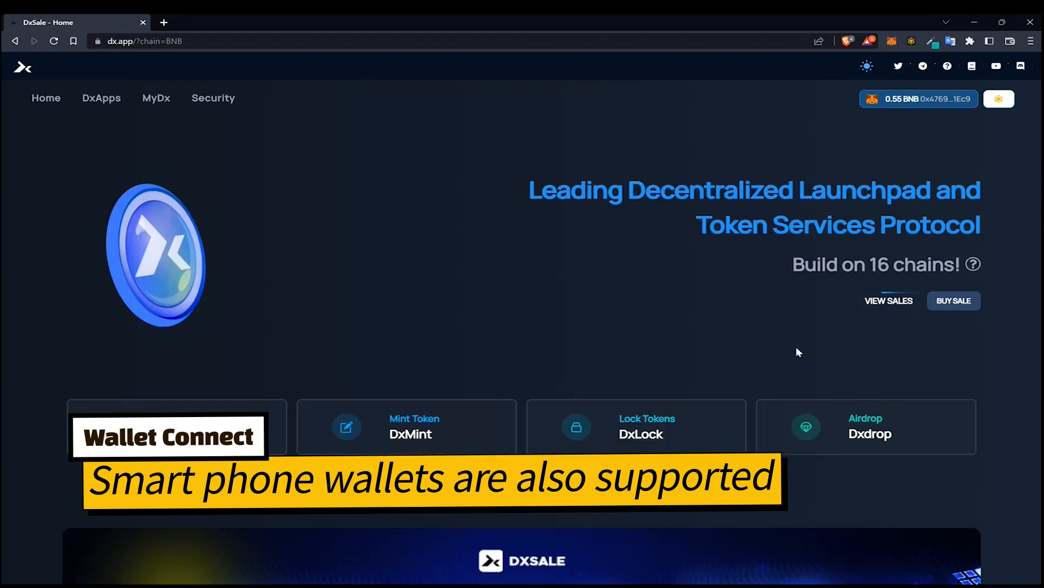
# Open the DxMint token minting page
pyautogui.scroll(-4, 774, 336)
pyautogui.scroll(4, 774, 336)
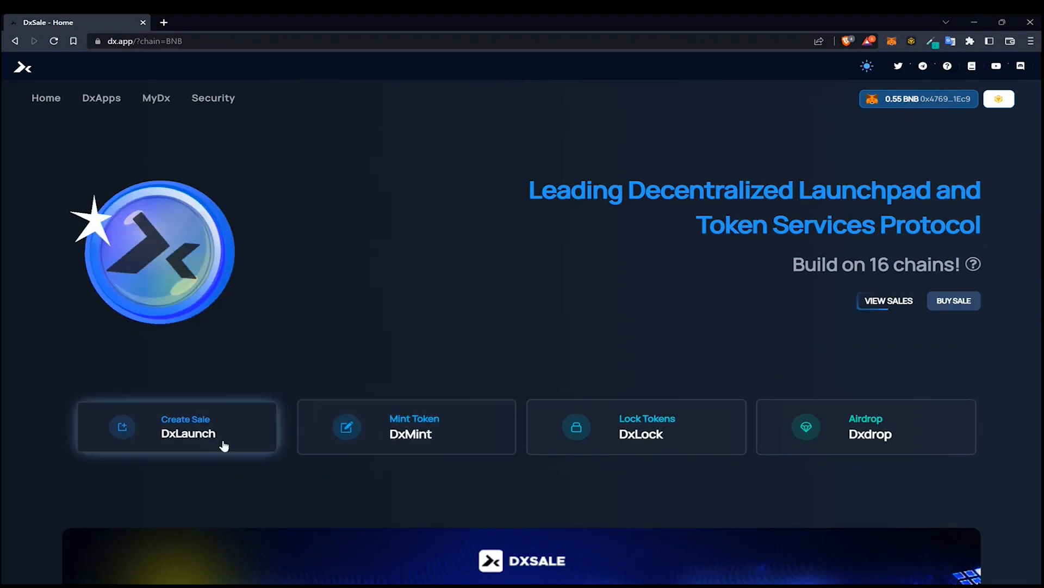
pyautogui.click(455, 436)
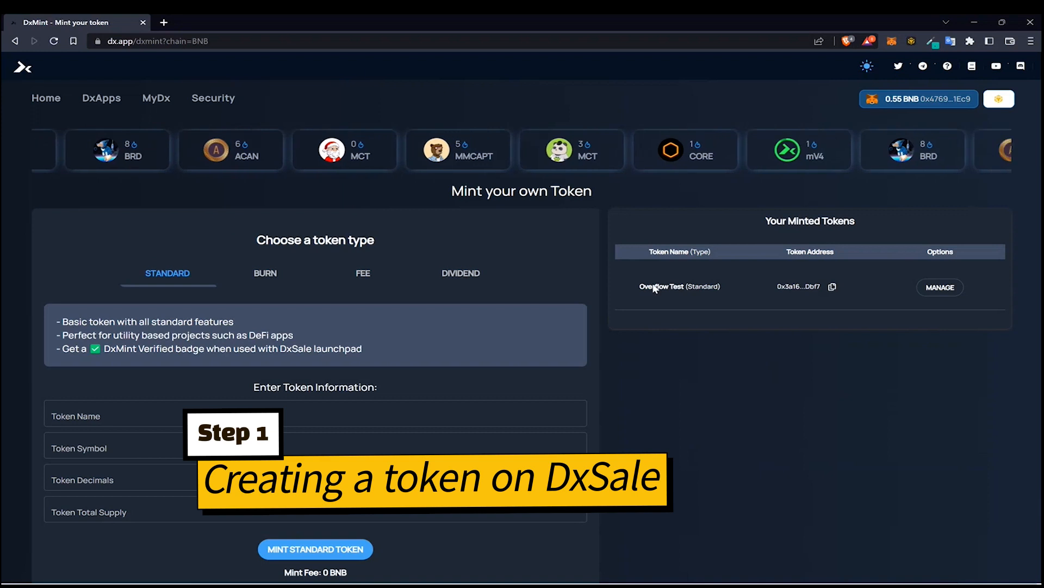
# Choose the Burn token type in the mint form
pyautogui.moveTo(640, 287); pyautogui.dragTo(692, 287)
pyautogui.click(670, 333)
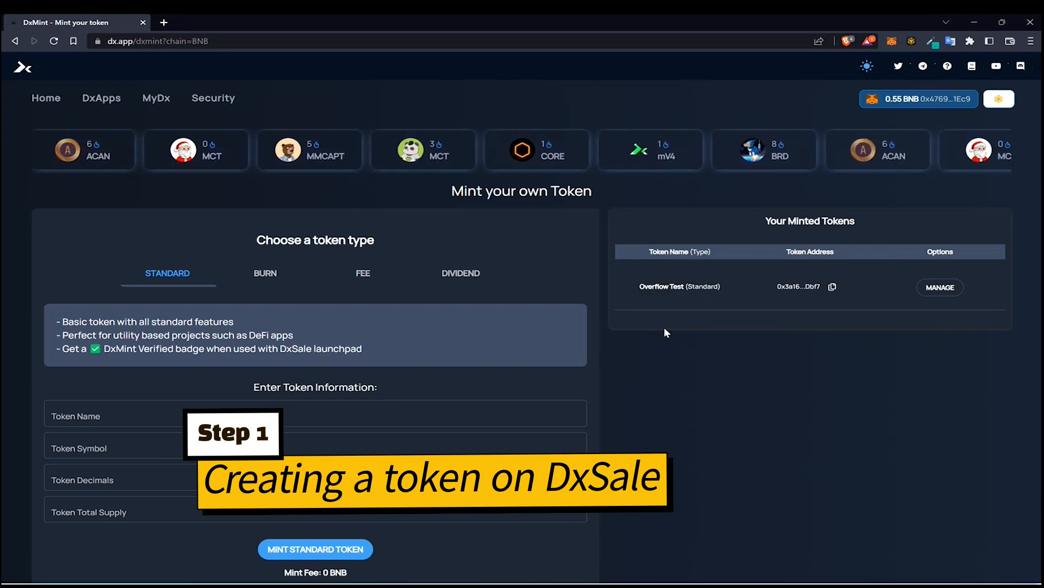
pyautogui.scroll(-2, 624, 240)
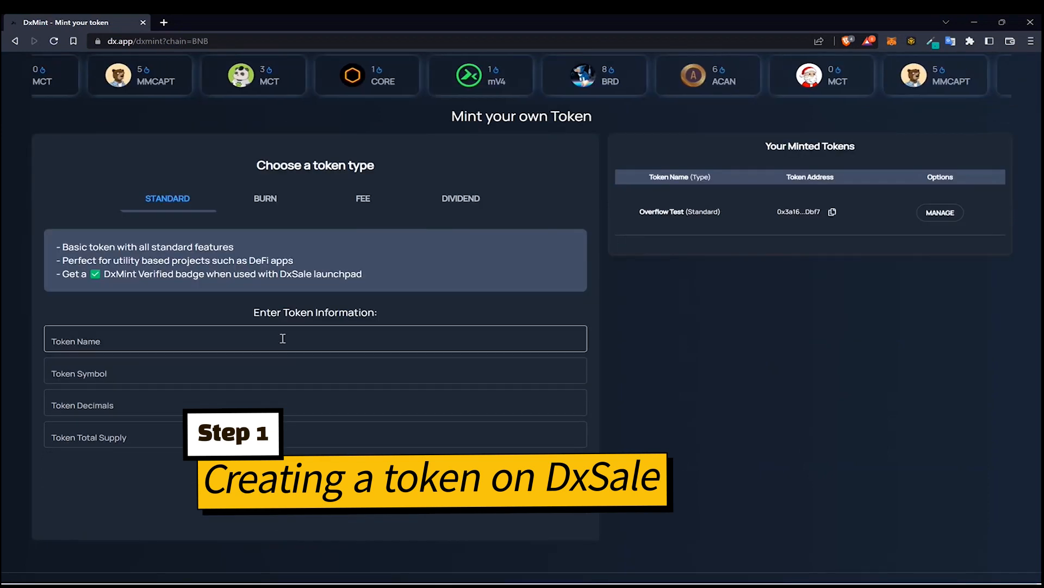
pyautogui.click(309, 349)
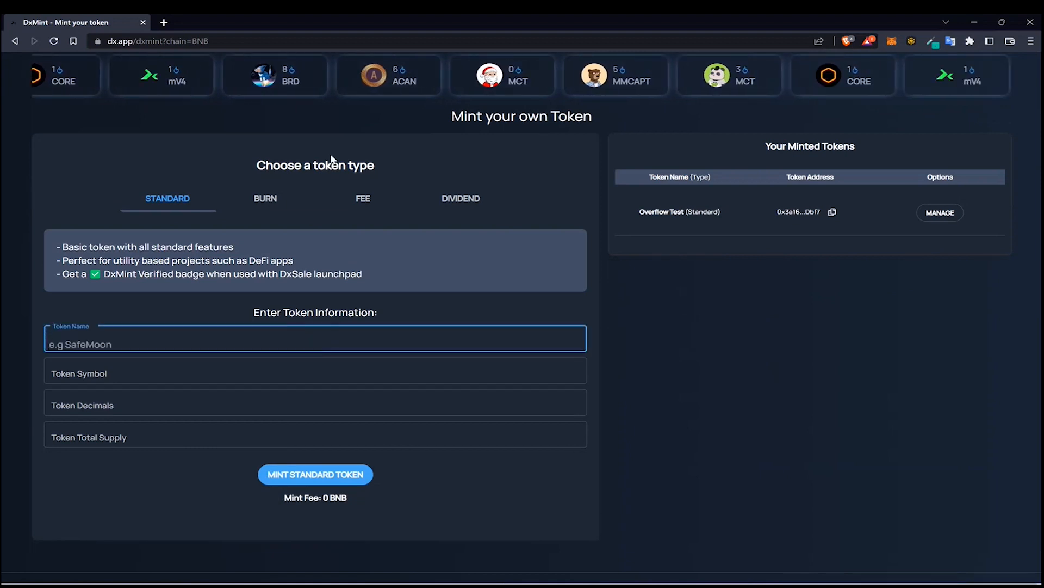
pyautogui.click(280, 203)
# Enter OverFlowBurn as the token name and OFB as the token symbol
pyautogui.scroll(-4, 193, 241)
pyautogui.click(186, 216)
pyautogui.write('O')
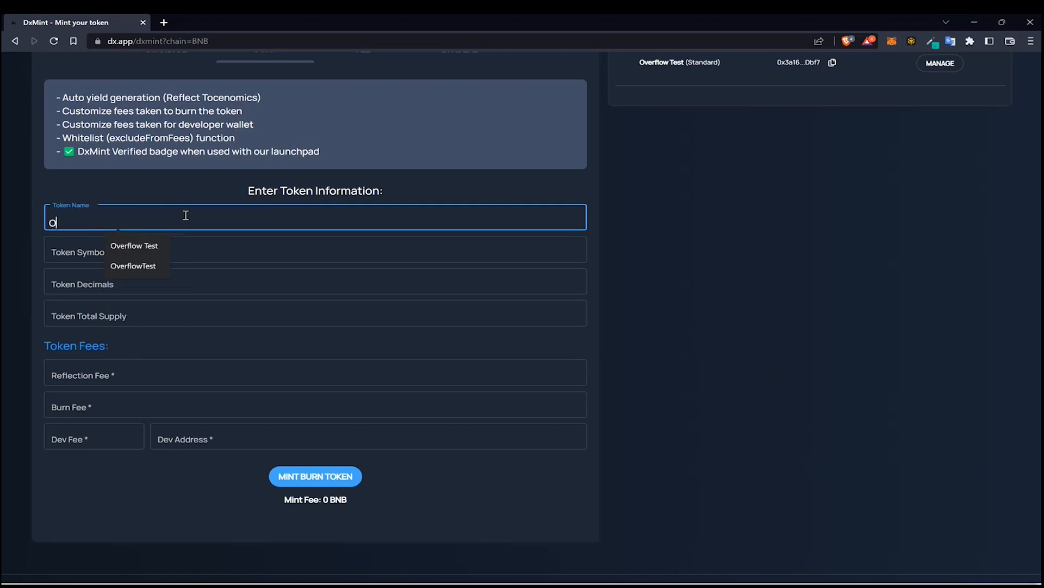
pyautogui.write('verFlowBurn')
pyautogui.press('Tab')
pyautogui.write('OFB')
# Set the token decimals to 18 and the total supply to 100000
pyautogui.click(170, 278)
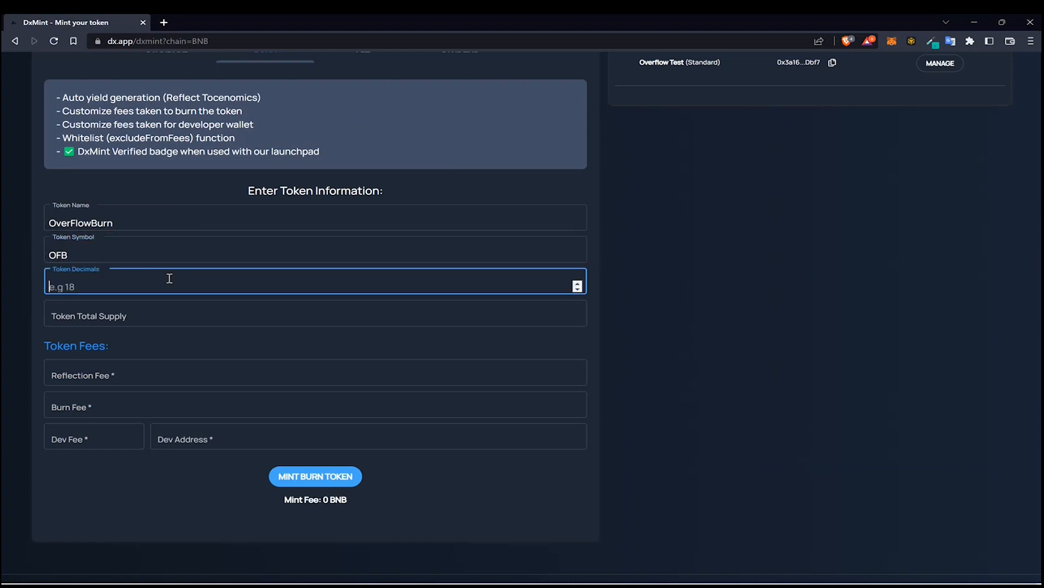
pyautogui.write('18')
pyautogui.click(94, 313)
pyautogui.write('1')
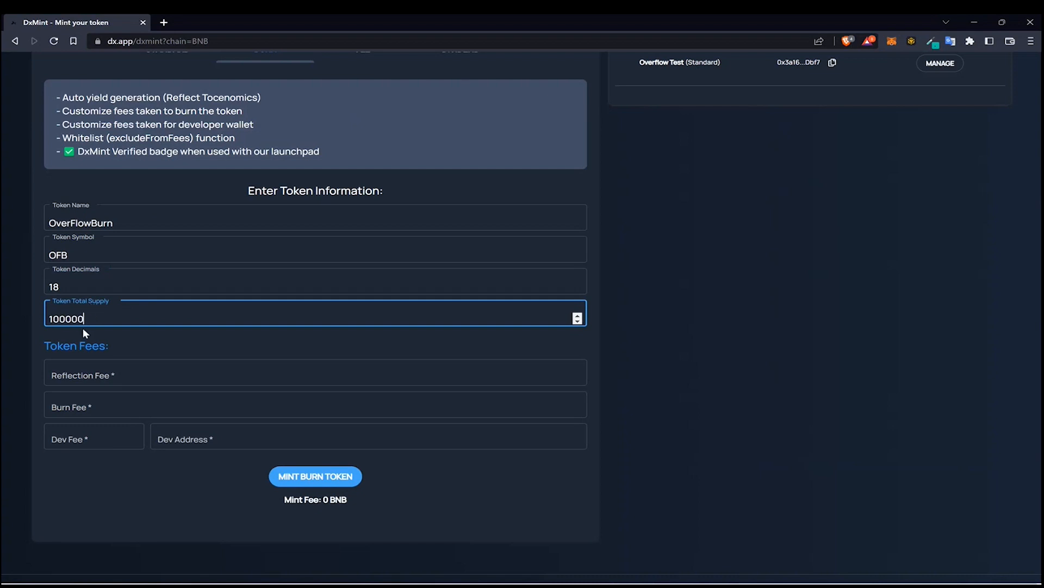
pyautogui.write('00000')
pyautogui.moveTo(93, 318); pyautogui.dragTo(26, 319)
# Set the reflection fee, burn fee and dev fee each to 1
pyautogui.click(82, 375)
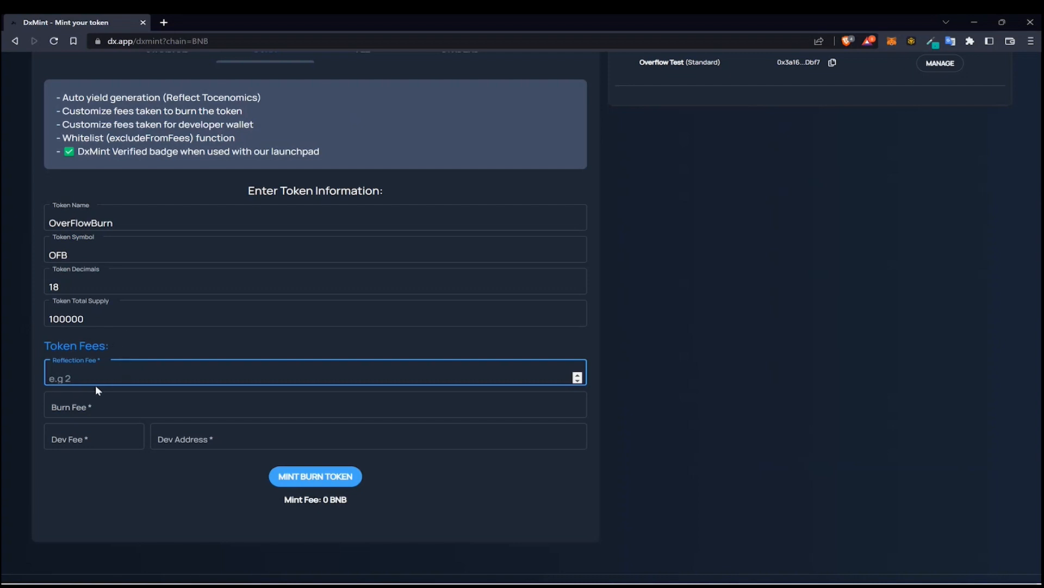
pyautogui.write('1')
pyautogui.click(83, 404)
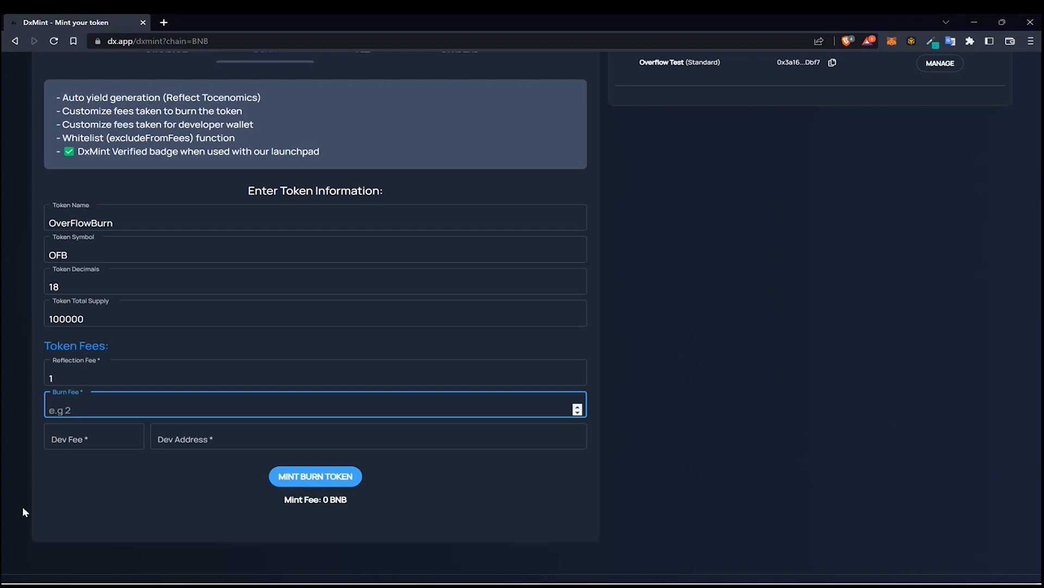
pyautogui.write('1')
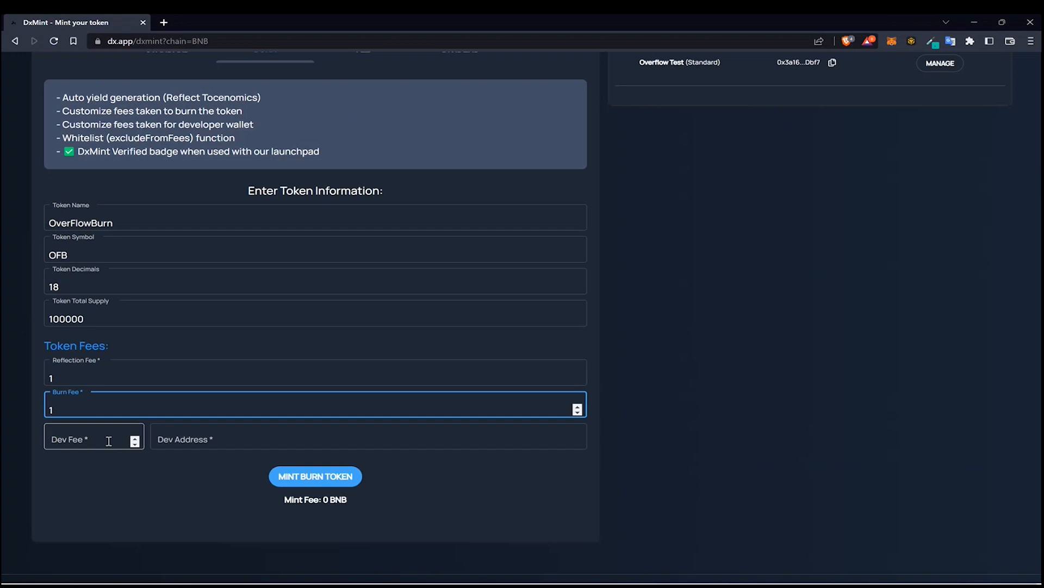
pyautogui.click(90, 446)
pyautogui.write('1')
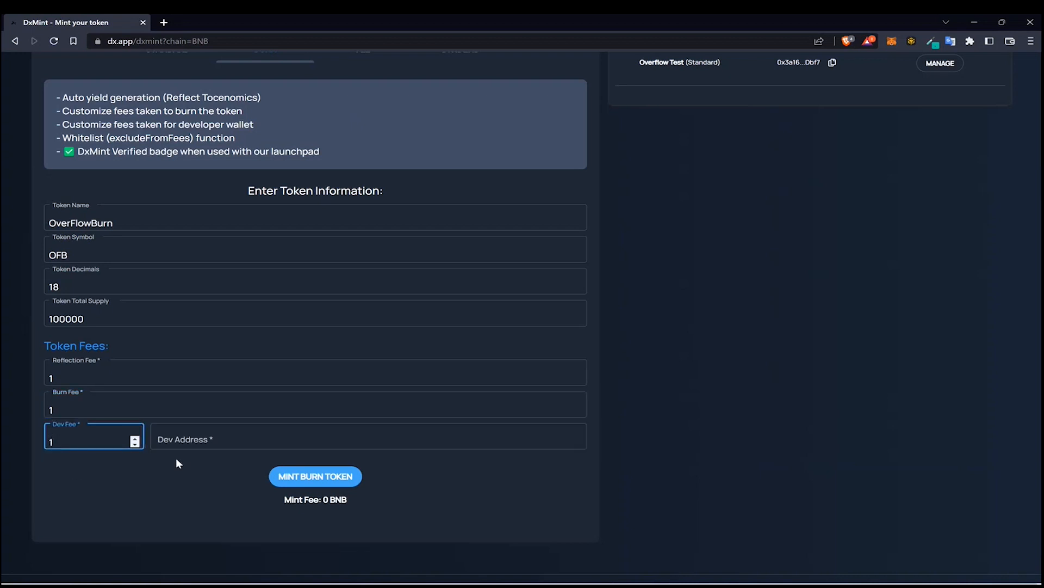
# Copy the connected wallet's address from MetaMask and paste it as the Dev Address
pyautogui.click(163, 440)
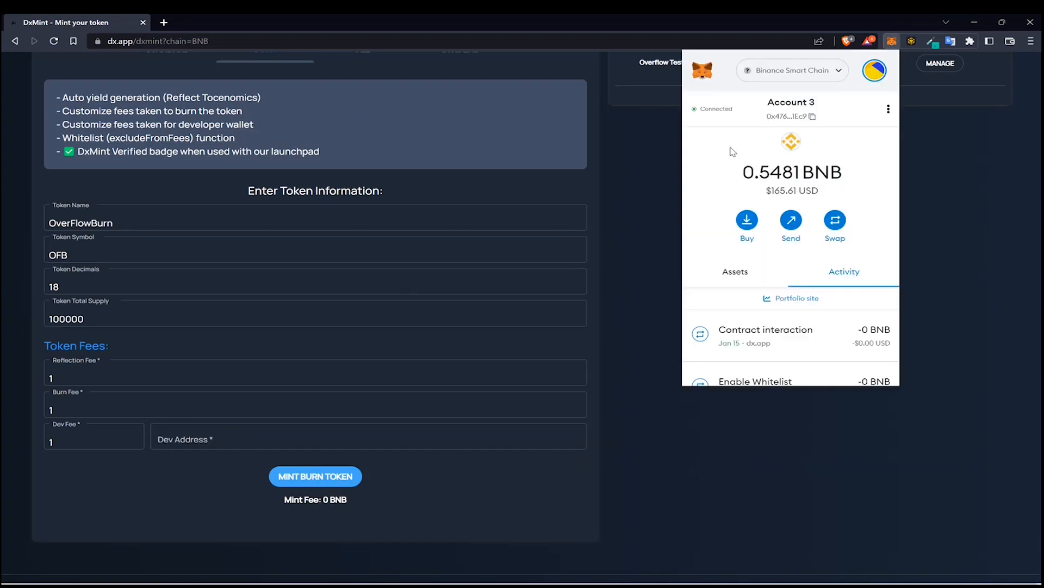
pyautogui.click(329, 435)
pyautogui.hotkey('ctrl', 'v')
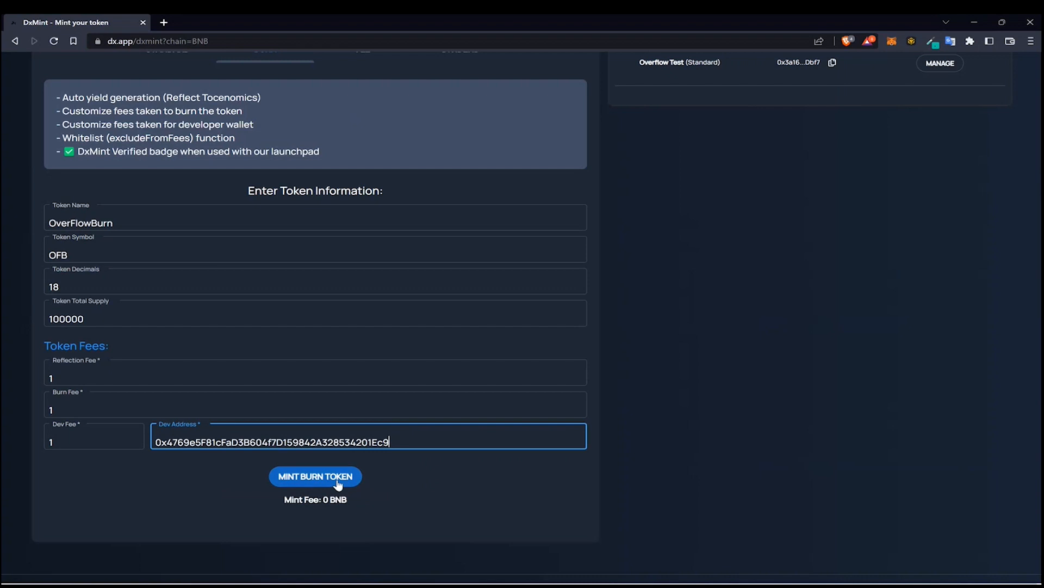
# Mint the burn token, confirm the transaction in MetaMask, and close the minting dialog
pyautogui.click(331, 478)
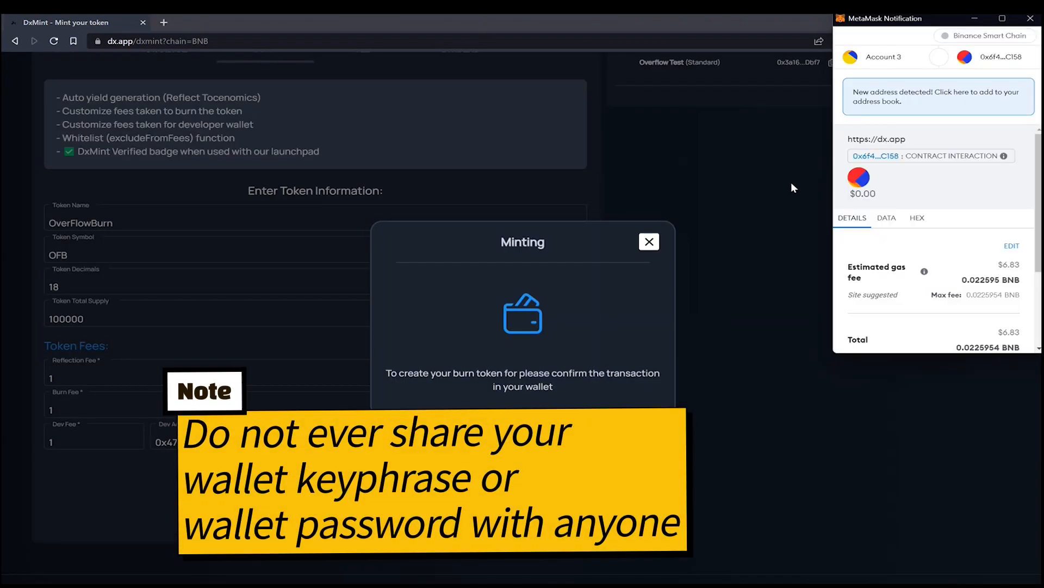
pyautogui.scroll(-3, 894, 204)
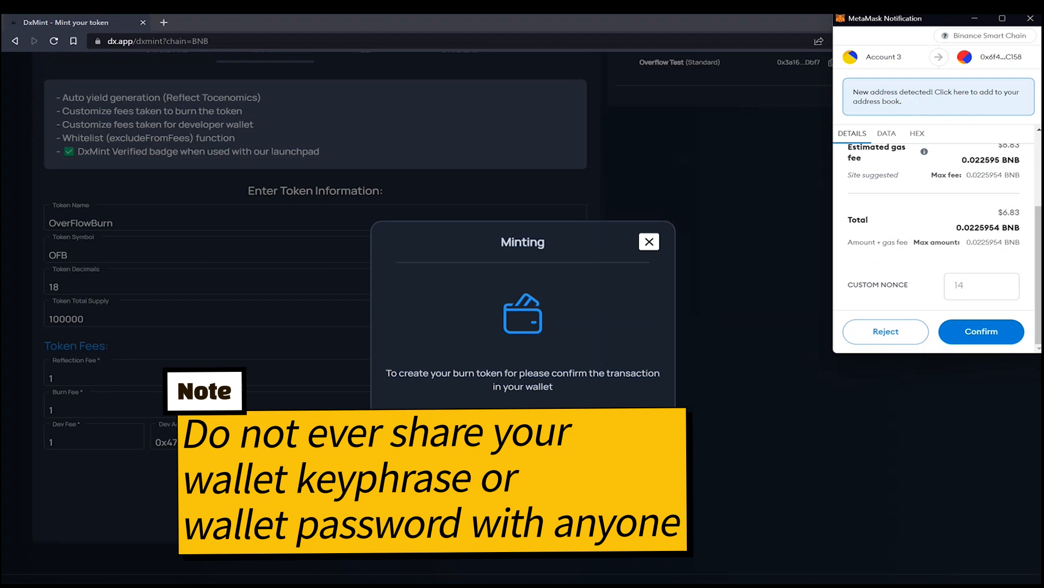
pyautogui.scroll(3, 968, 250)
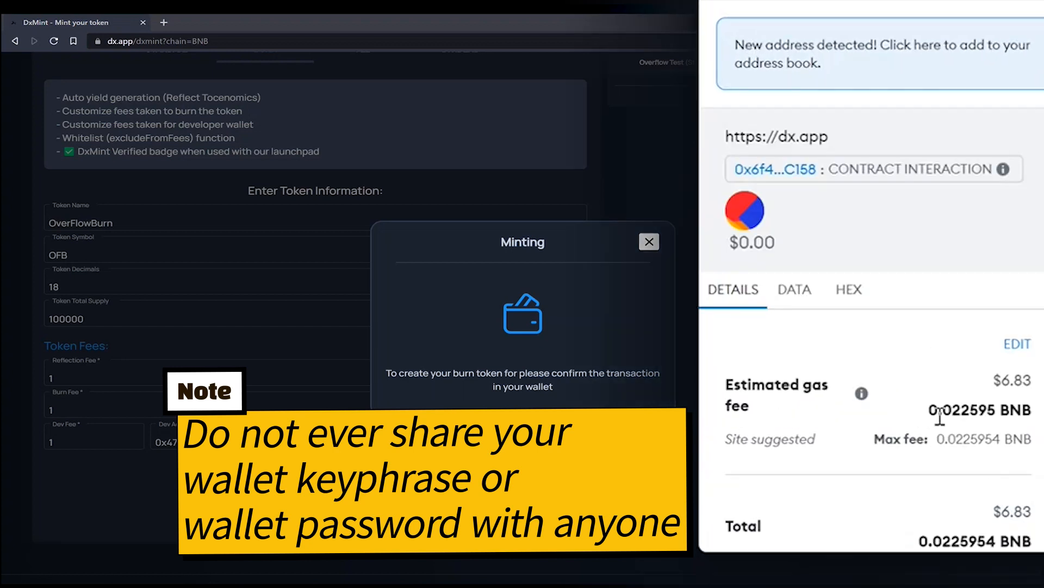
pyautogui.moveTo(940, 416); pyautogui.dragTo(995, 412)
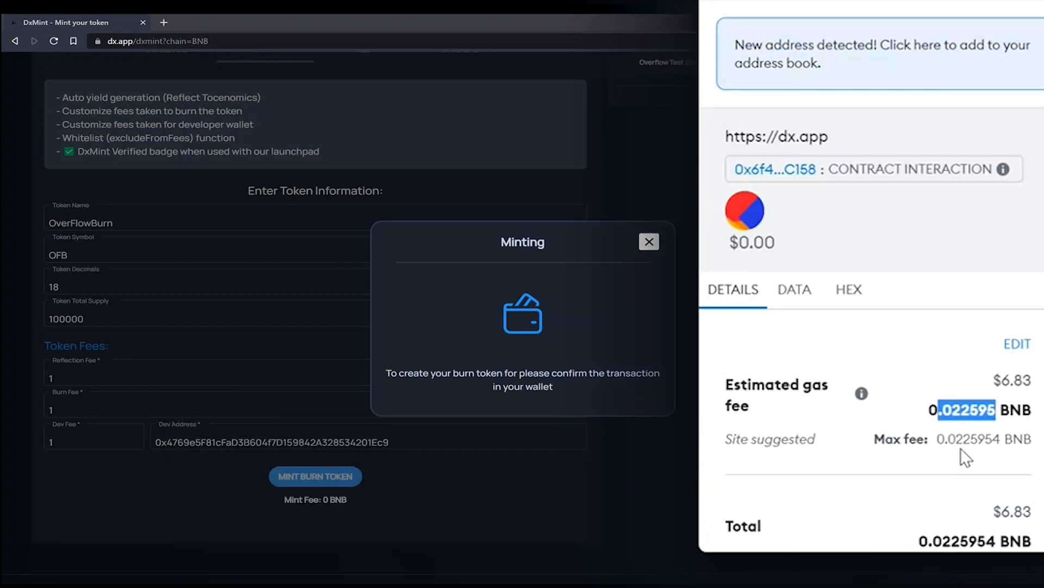
pyautogui.click(936, 413)
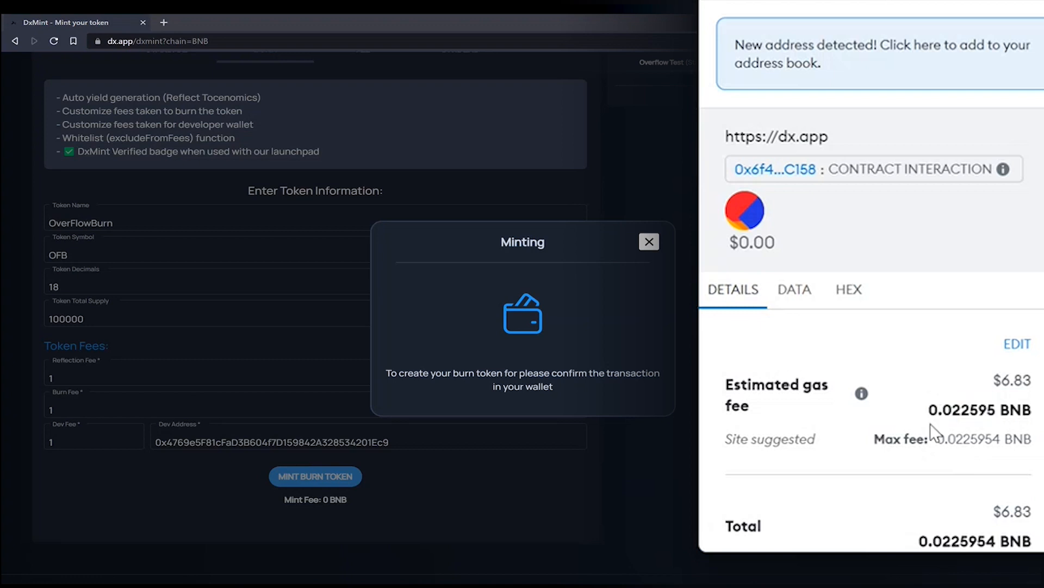
pyautogui.moveTo(937, 411); pyautogui.dragTo(1031, 379)
pyautogui.click(987, 423)
pyautogui.scroll(-4, 944, 433)
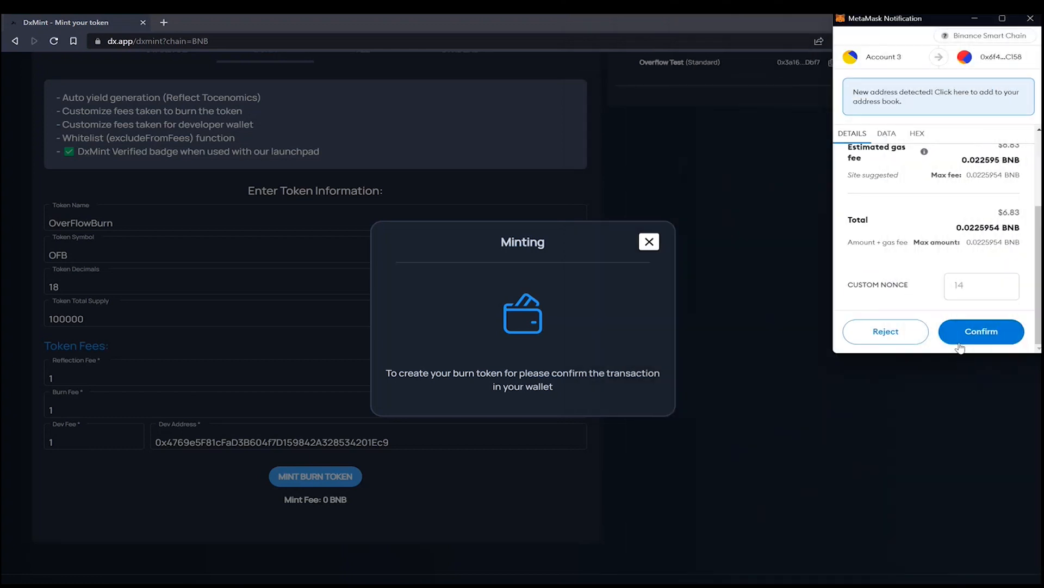
pyautogui.click(960, 346)
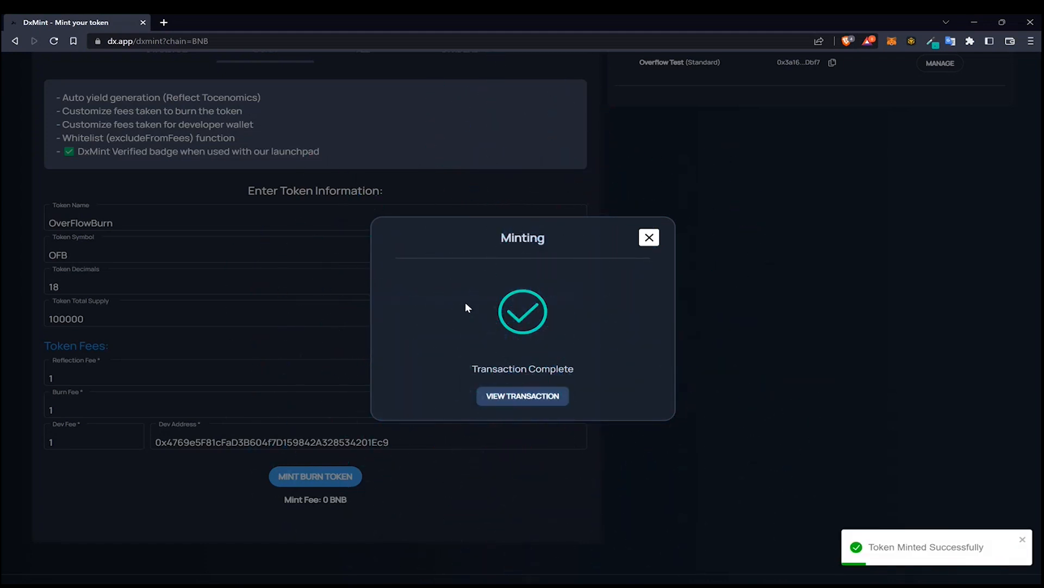
pyautogui.click(648, 239)
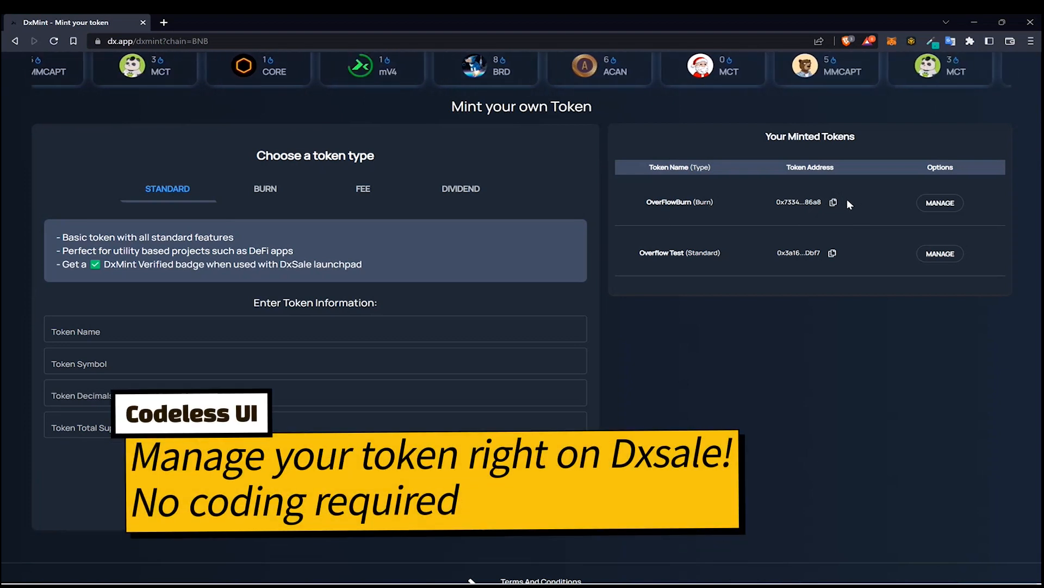
# Open the management panel of the OverFlowBurn token and review its metrics and settings
pyautogui.click(951, 207)
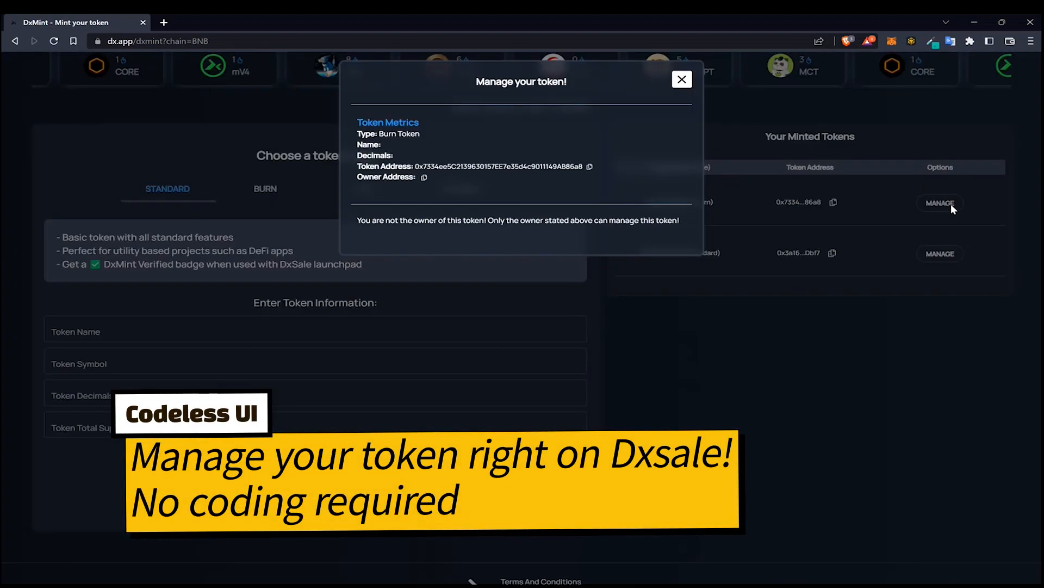
pyautogui.scroll(-2, 565, 324)
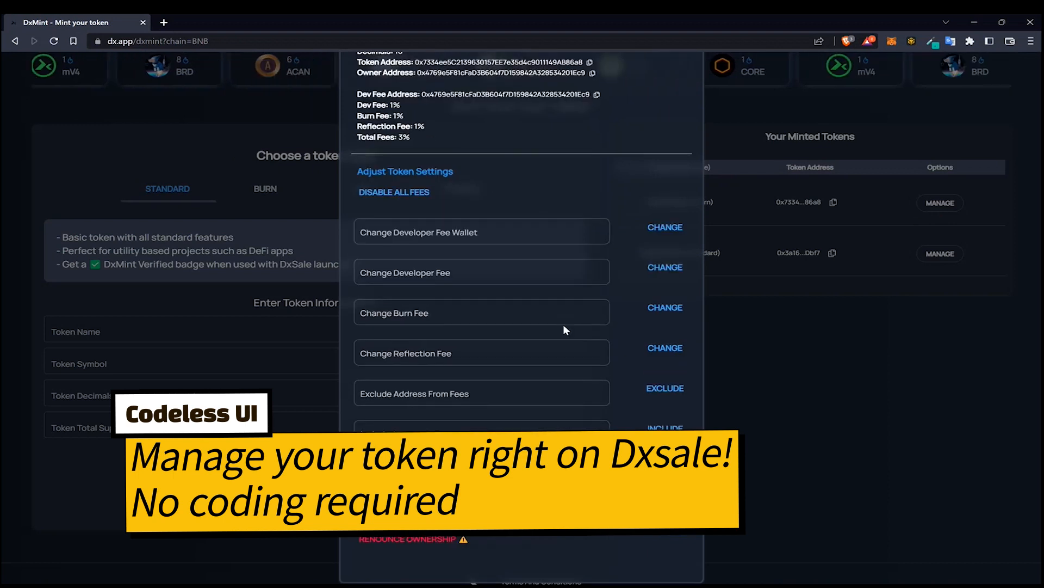
pyautogui.scroll(2, 557, 325)
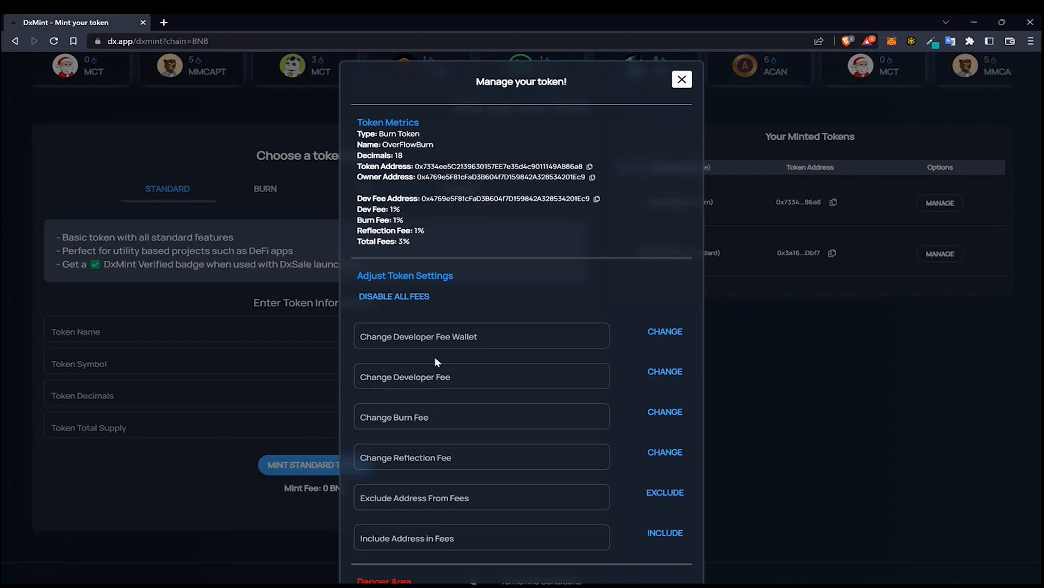
pyautogui.scroll(-2, 418, 414)
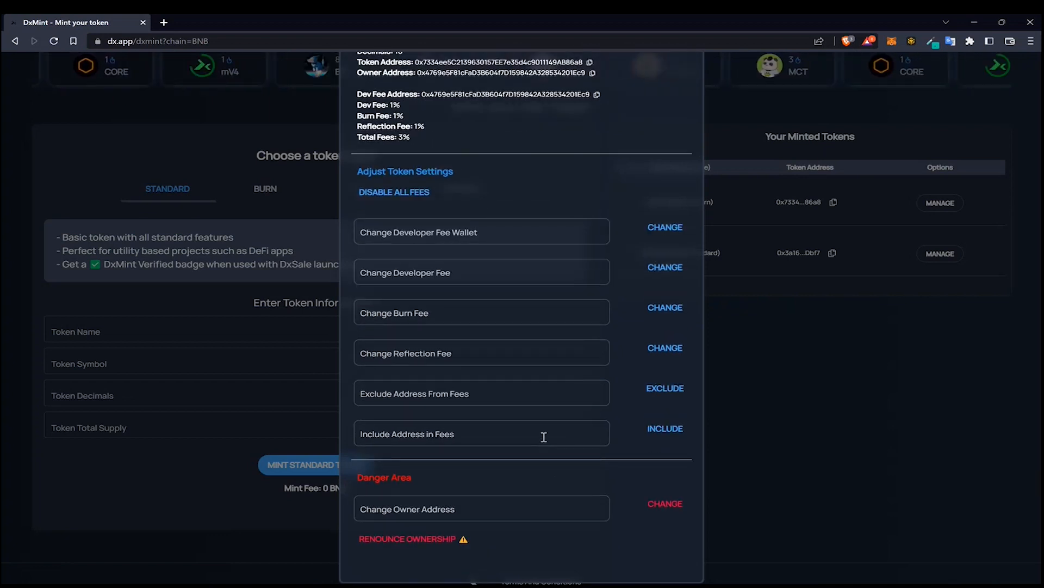
pyautogui.scroll(2, 543, 439)
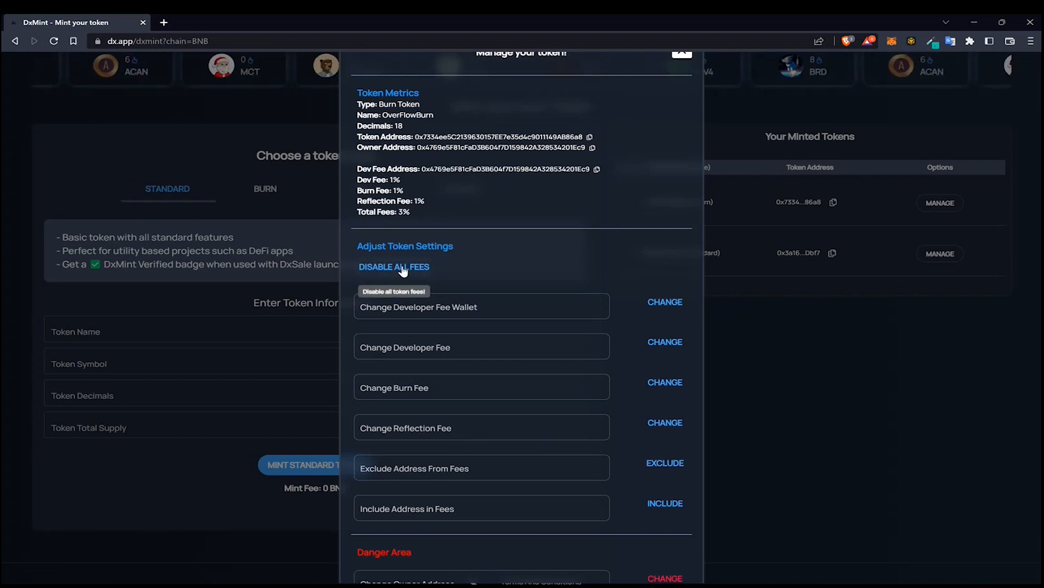
# Disable all fees on the token and confirm the transaction in MetaMask
pyautogui.click(403, 267)
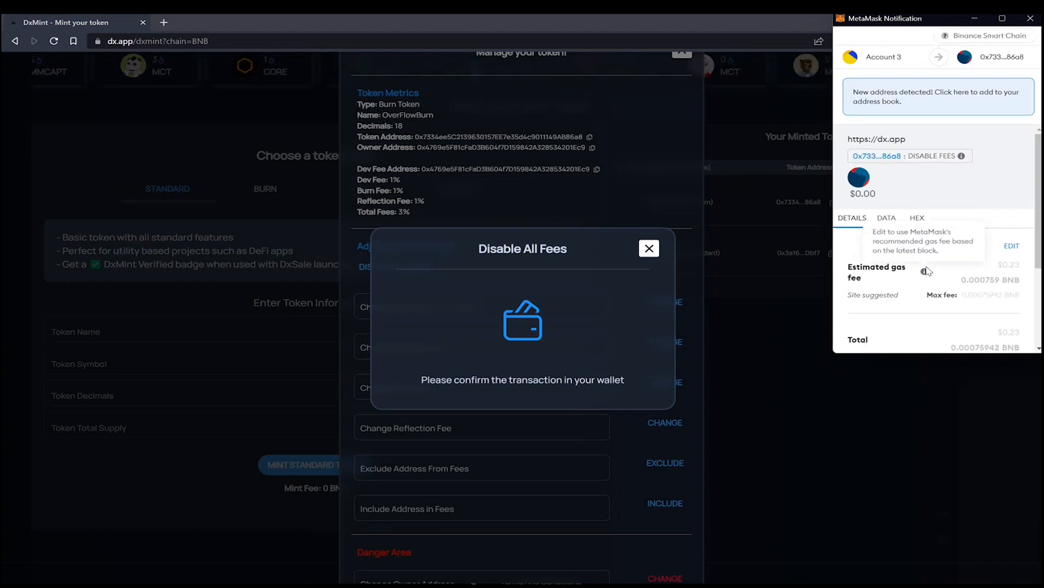
pyautogui.scroll(-3, 926, 270)
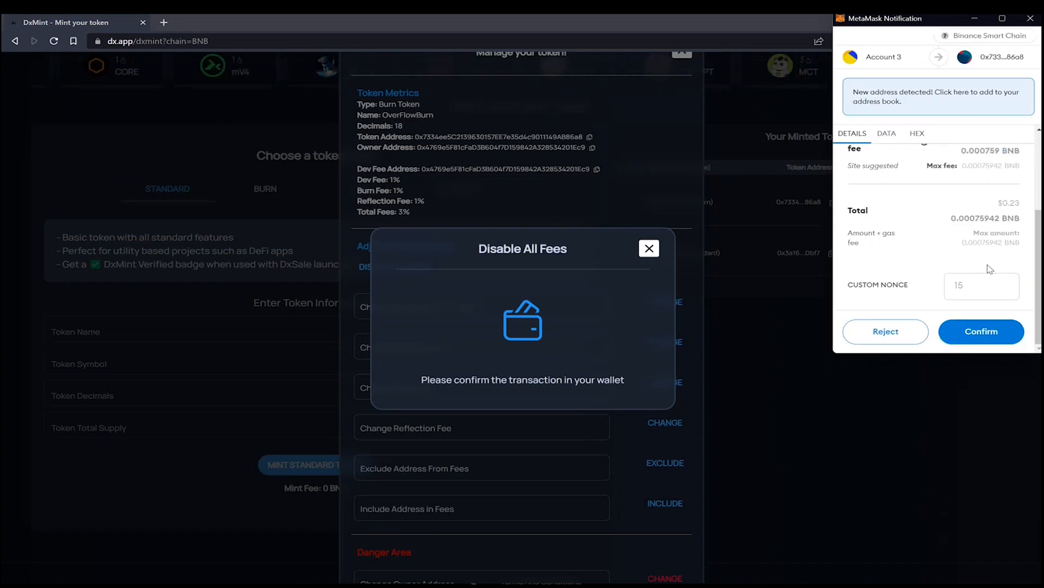
pyautogui.click(981, 331)
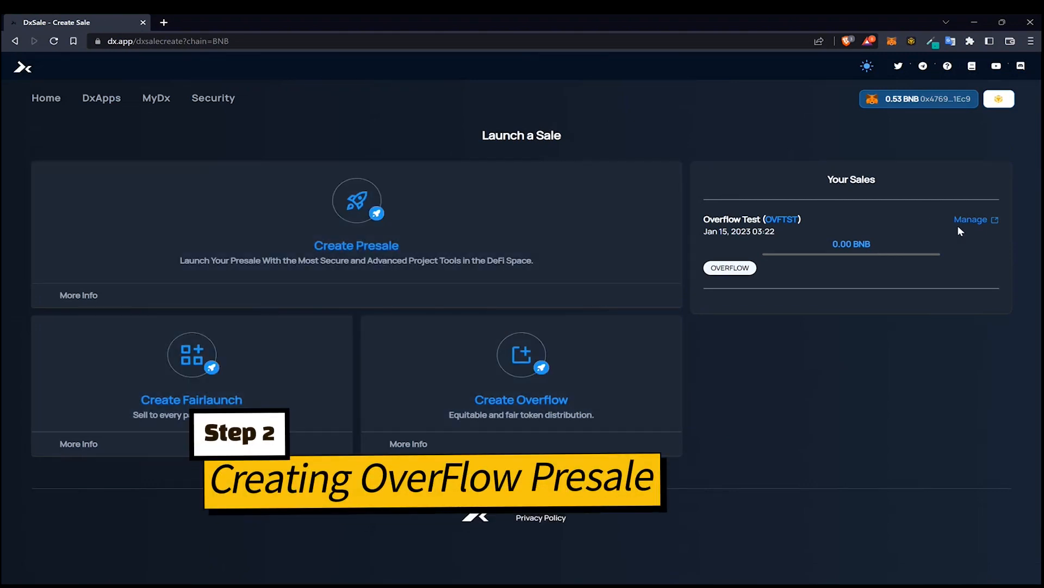
# Expand the Create Overflow description and open the Create Overflow form
pyautogui.moveTo(740, 268); pyautogui.dragTo(738, 246)
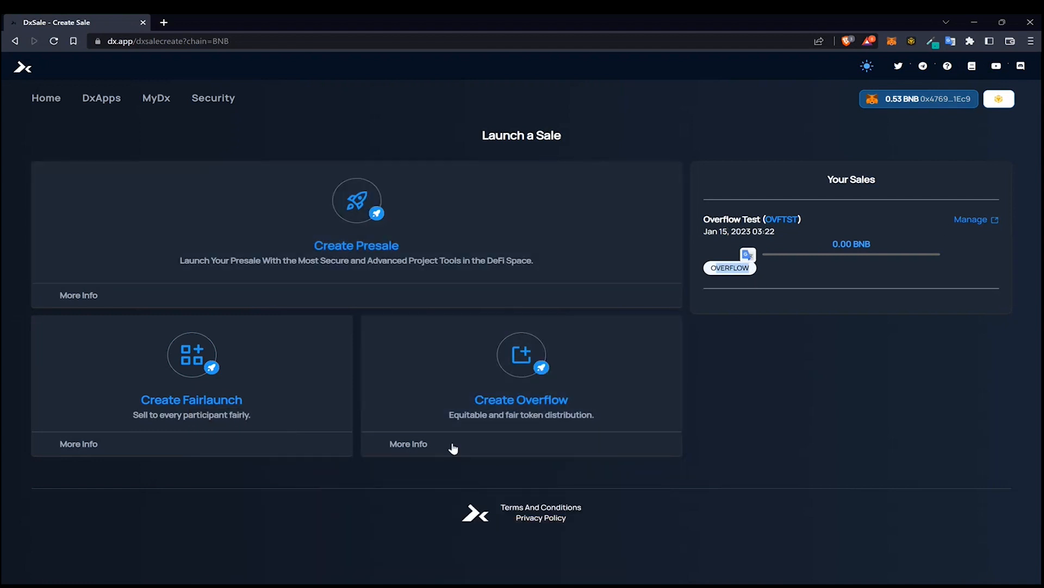
pyautogui.click(420, 453)
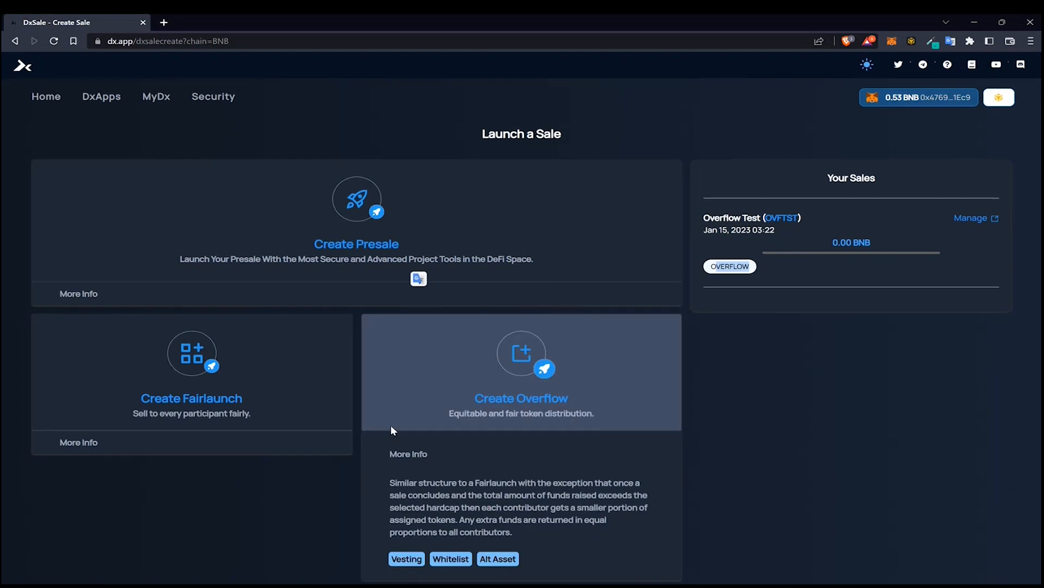
pyautogui.scroll(-1, 455, 402)
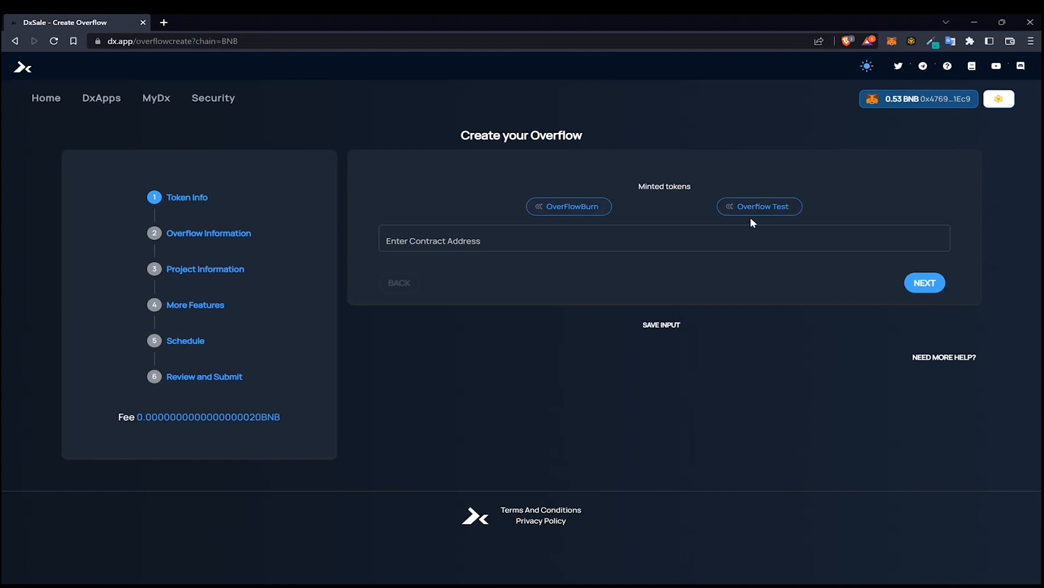
# Compare the token details of the OverFlowBurn and Overflow Test minted tokens
pyautogui.click(604, 206)
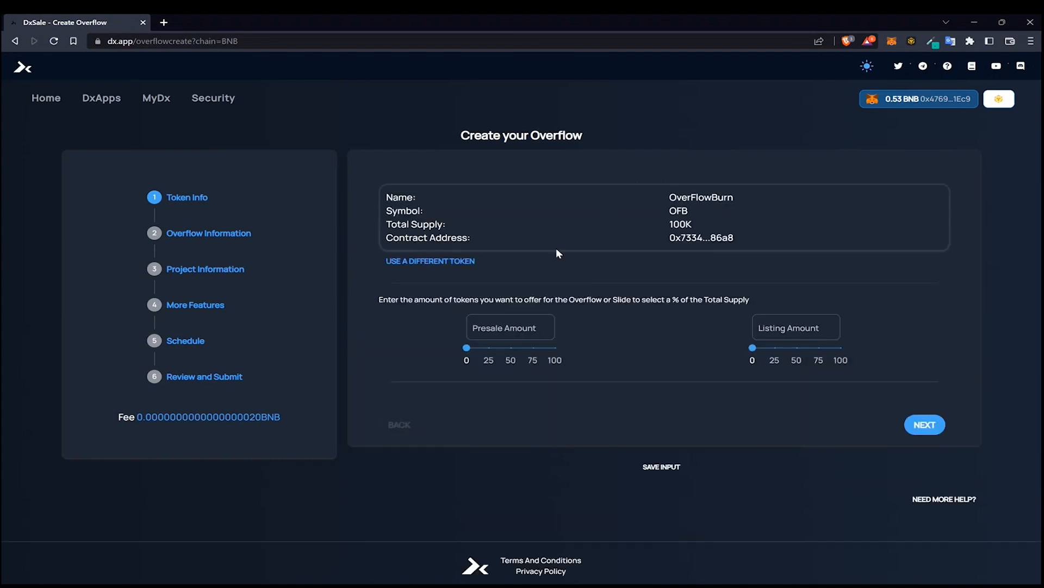
pyautogui.doubleClick(687, 224)
pyautogui.moveTo(677, 239); pyautogui.dragTo(714, 242)
pyautogui.click(785, 234)
pyautogui.click(447, 263)
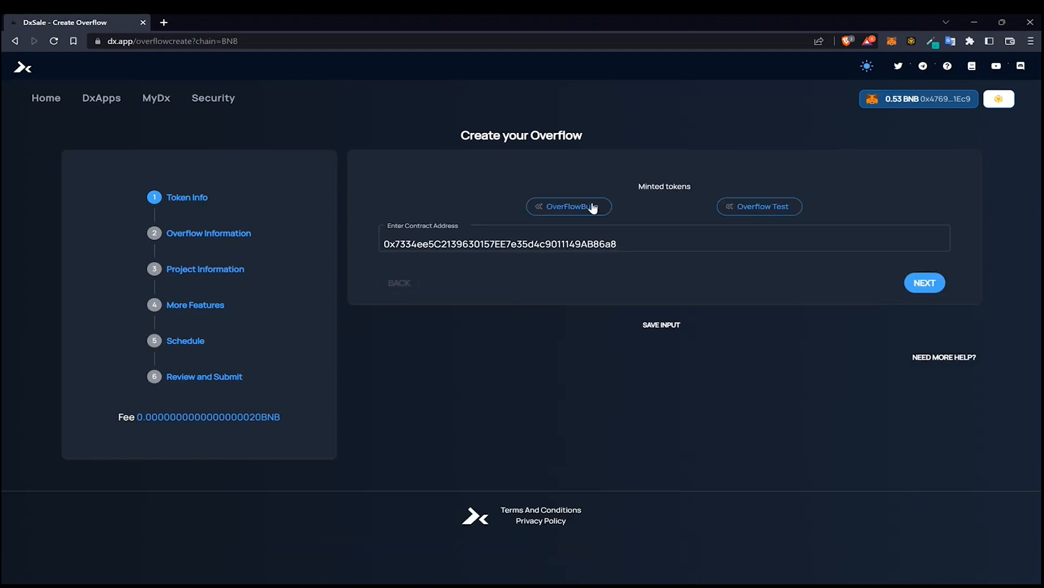
pyautogui.click(746, 212)
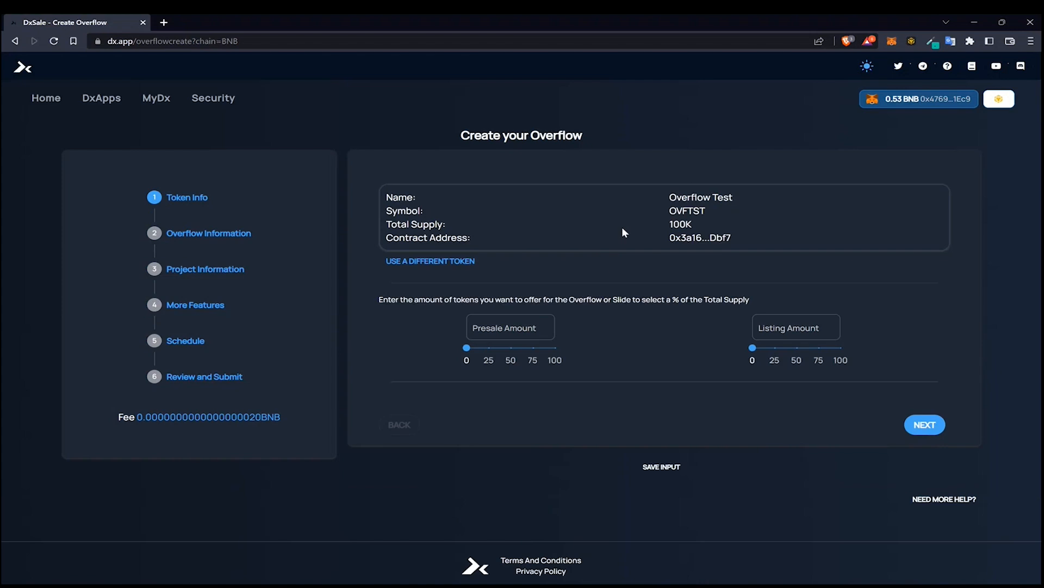
pyautogui.click(438, 265)
# Choose the OverFlowBurn token and set the presale amount to 50% of the total supply
pyautogui.click(570, 212)
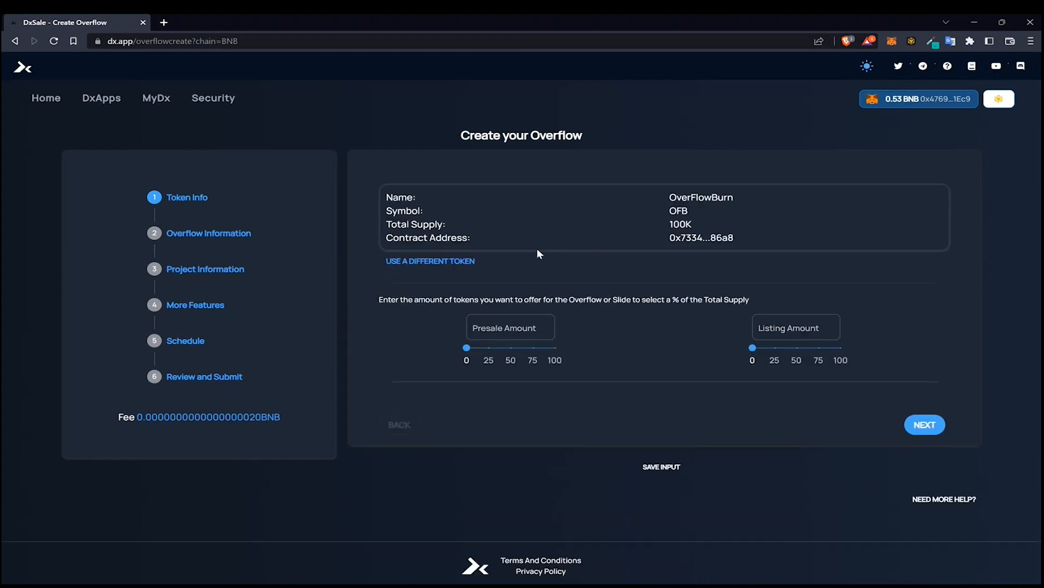
pyautogui.moveTo(468, 350)
pyautogui.moveTo(469, 355); pyautogui.dragTo(511, 354)
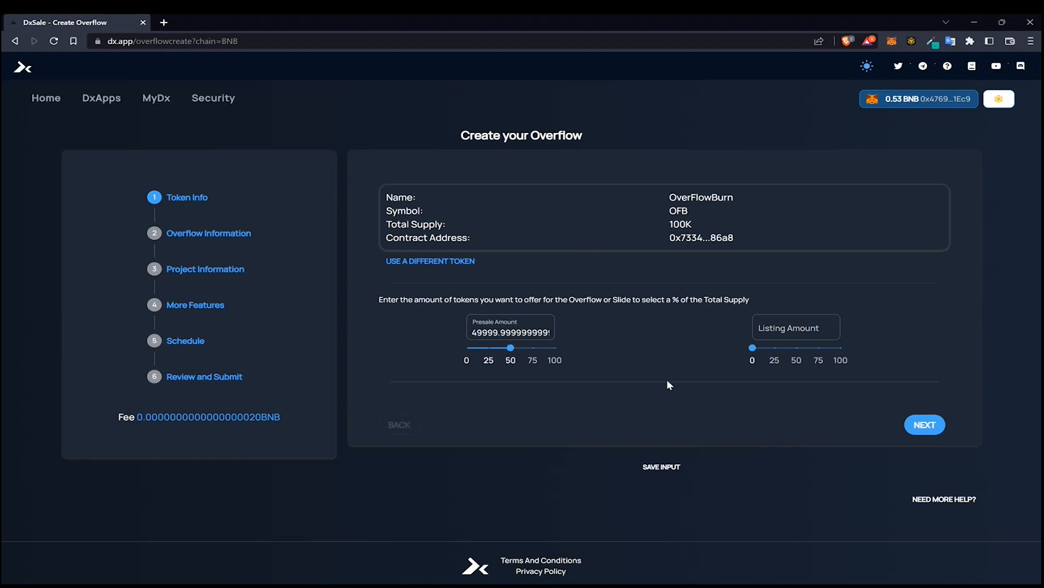
# Set the listing amount to about 35% of the total supply and continue to the overflow information
pyautogui.moveTo(753, 350)
pyautogui.moveTo(755, 353); pyautogui.dragTo(783, 349)
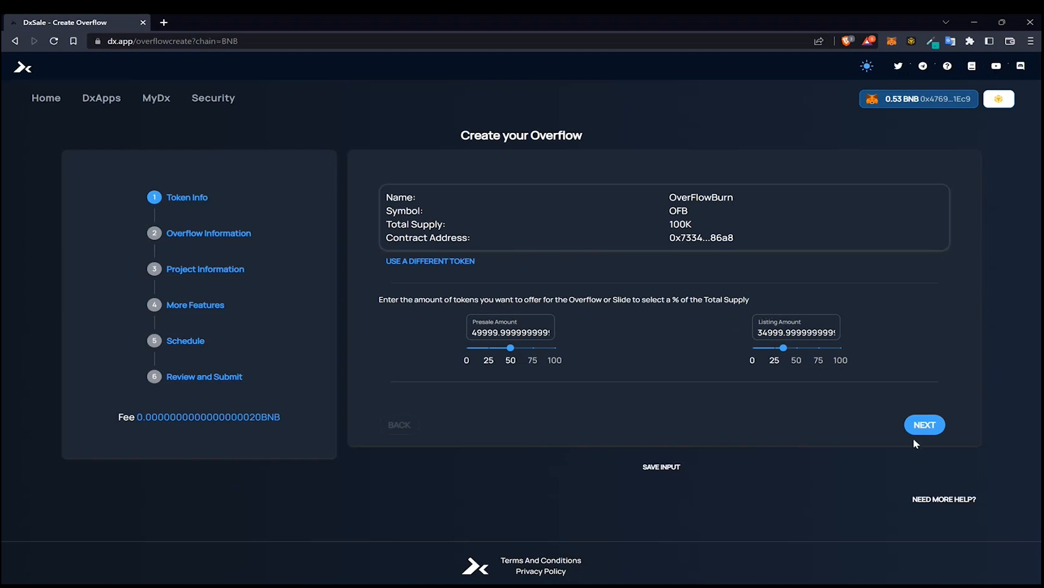
pyautogui.click(924, 424)
# Set the SoftCap to 0.01 BNB
pyautogui.click(464, 227)
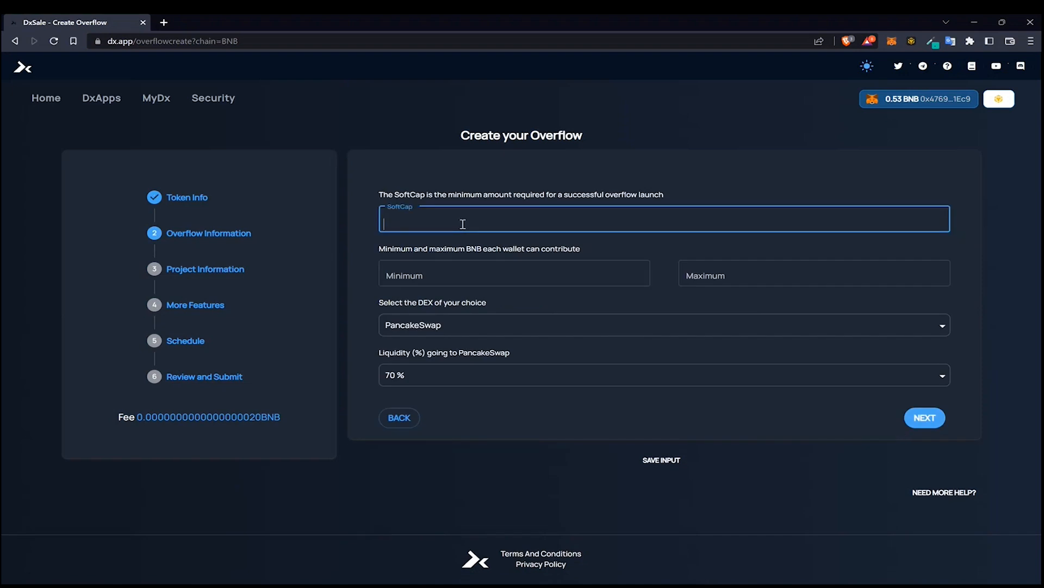
pyautogui.write('10')
pyautogui.press('BackSpace')
pyautogui.click(433, 276)
pyautogui.click(441, 229)
pyautogui.press('BackSpace')
pyautogui.click(387, 228)
pyautogui.click(392, 171)
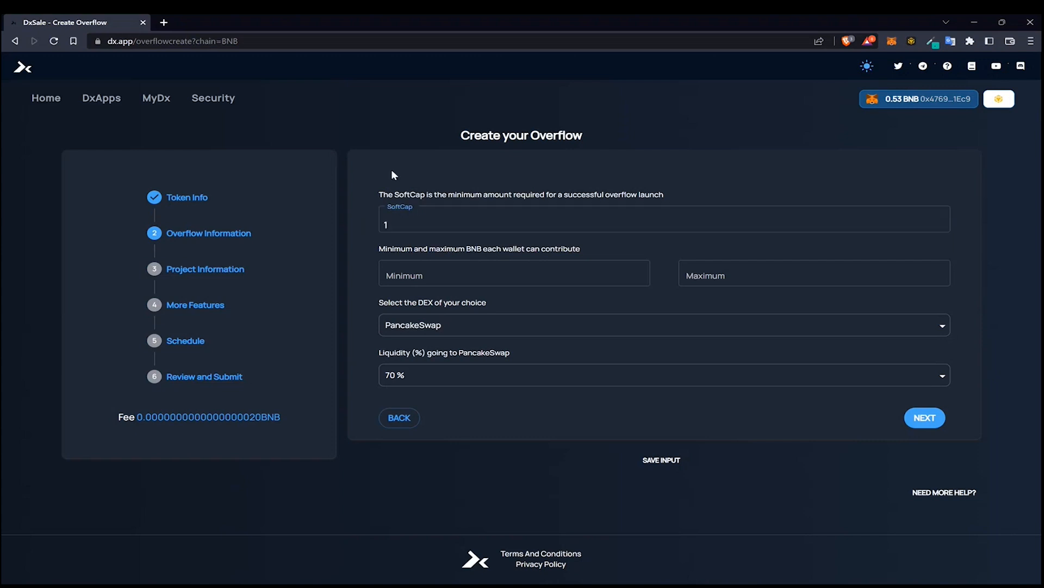
pyautogui.click(404, 223)
pyautogui.press('BackSpace')
pyautogui.write('0.01')
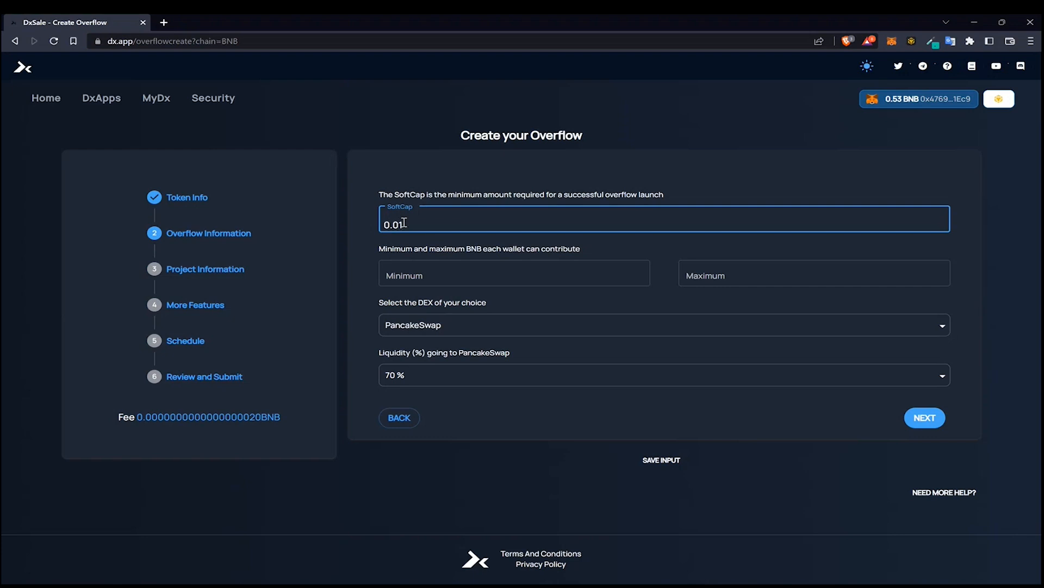
# Set the per-wallet minimum contribution to 0.0015 BNB and the maximum to 10 BNB
pyautogui.click(434, 264)
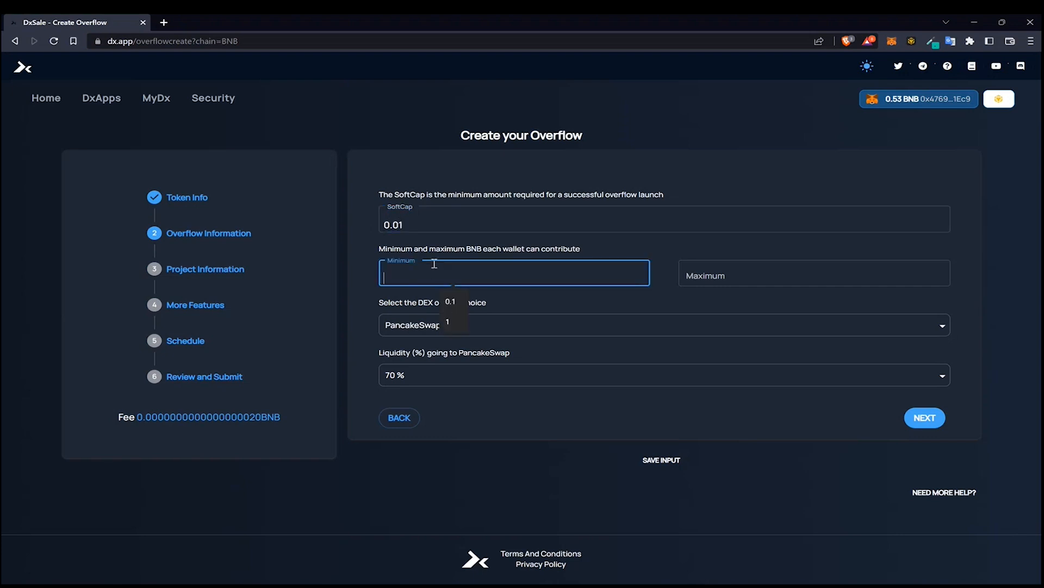
pyautogui.write('0.0015')
pyautogui.click(706, 271)
pyautogui.write('10')
# Select PancakeSwap as the DEX for the overflow
pyautogui.click(545, 341)
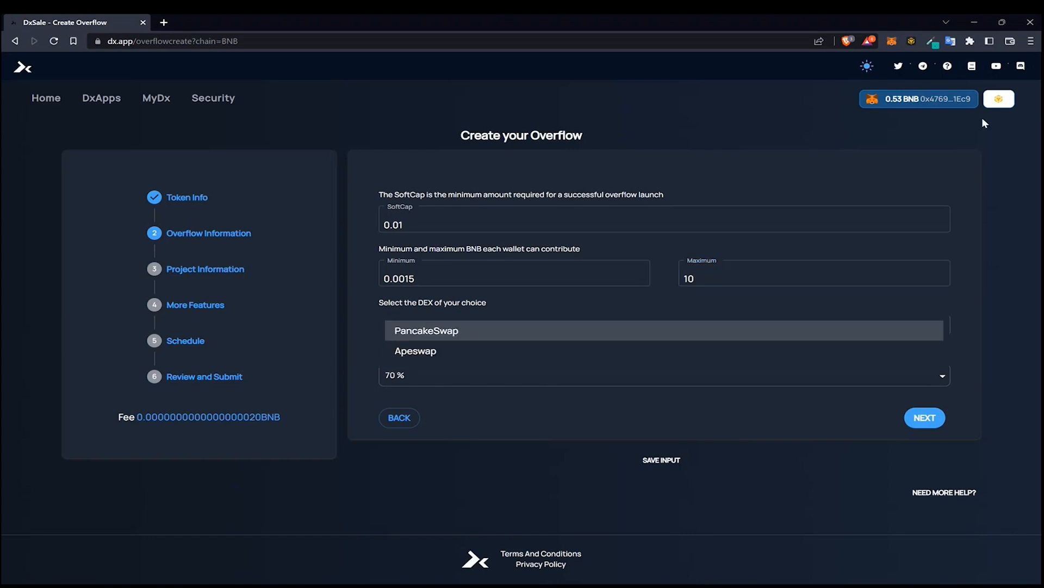
pyautogui.click(357, 322)
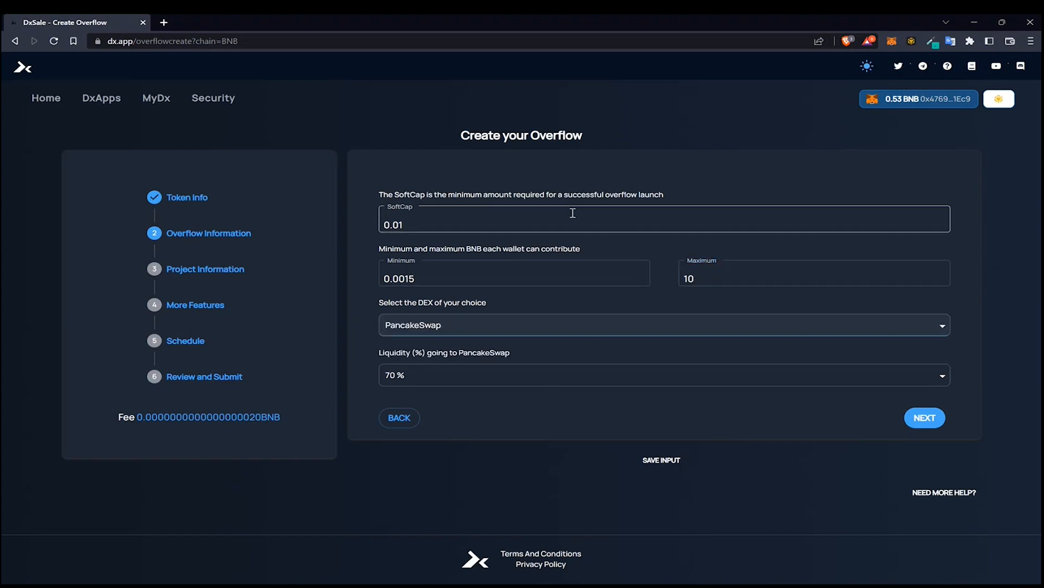
pyautogui.click(999, 98)
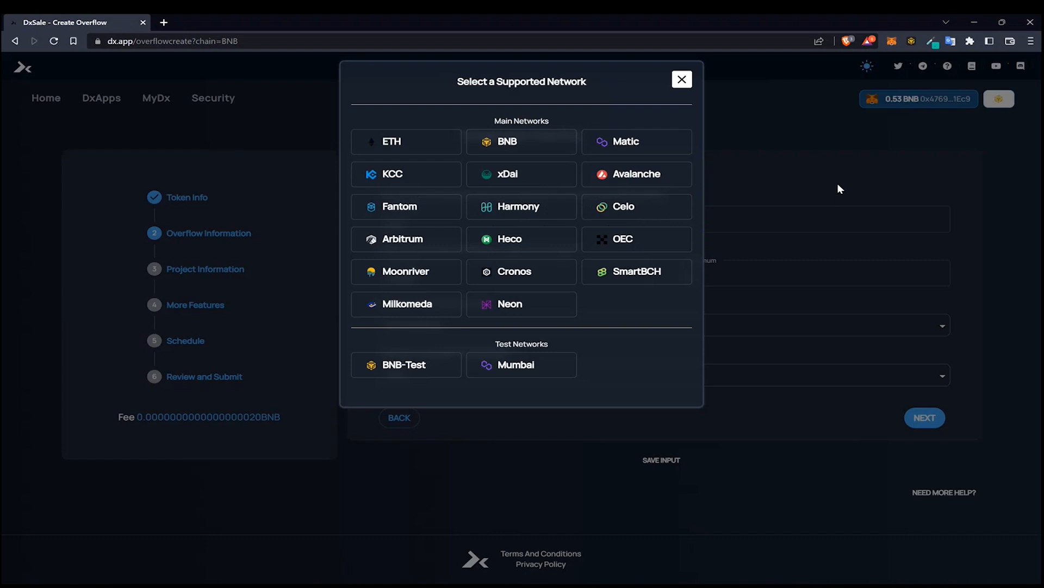
pyautogui.click(682, 80)
pyautogui.click(544, 326)
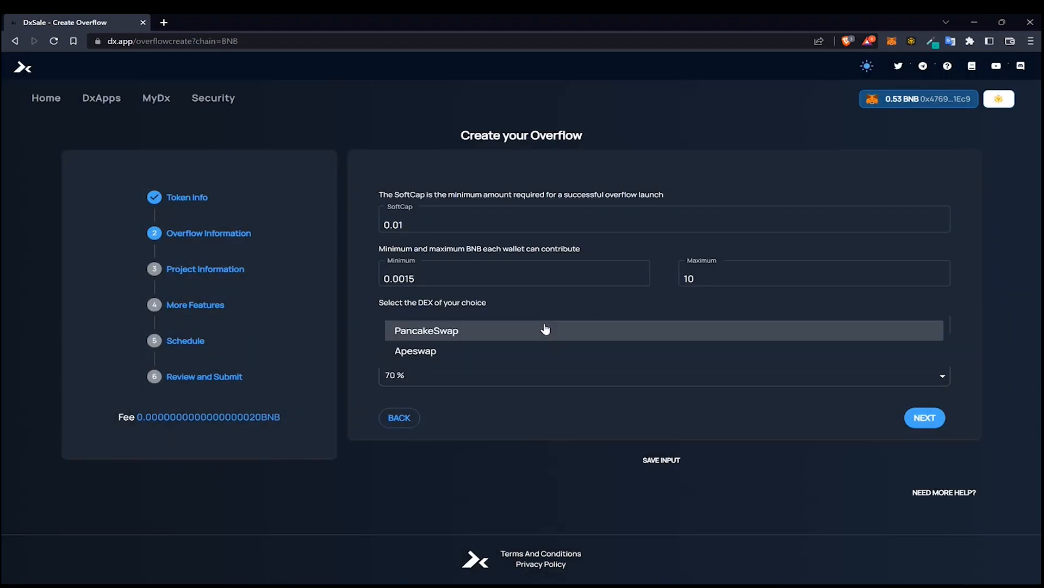
pyautogui.click(435, 342)
# Set the liquidity going to PancakeSwap to 80% and continue to the project information
pyautogui.click(416, 381)
pyautogui.scroll(-5, 449, 387)
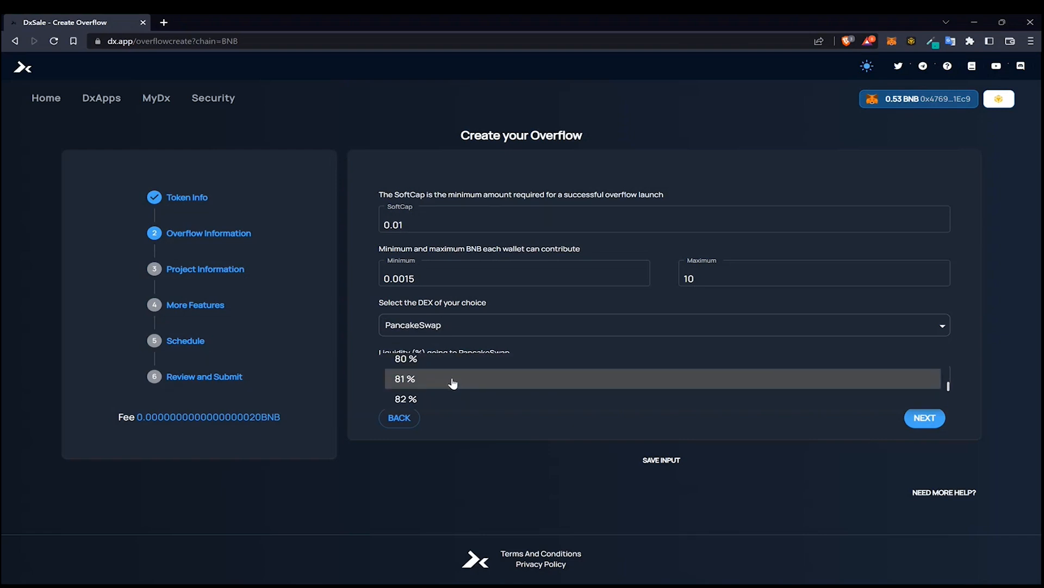
pyautogui.scroll(2, 444, 392)
pyautogui.scroll(-2, 444, 389)
pyautogui.click(442, 369)
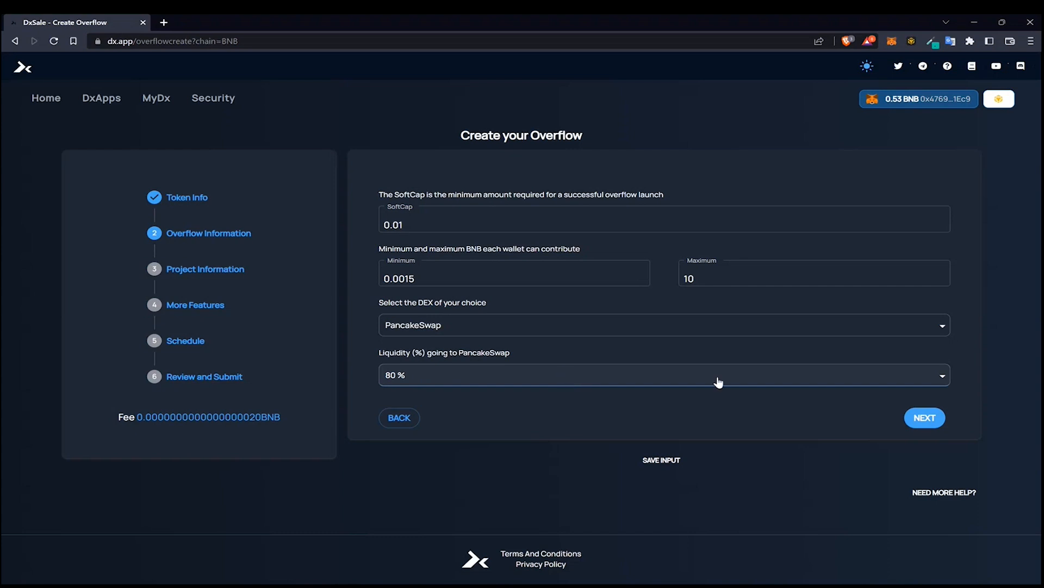
pyautogui.click(924, 419)
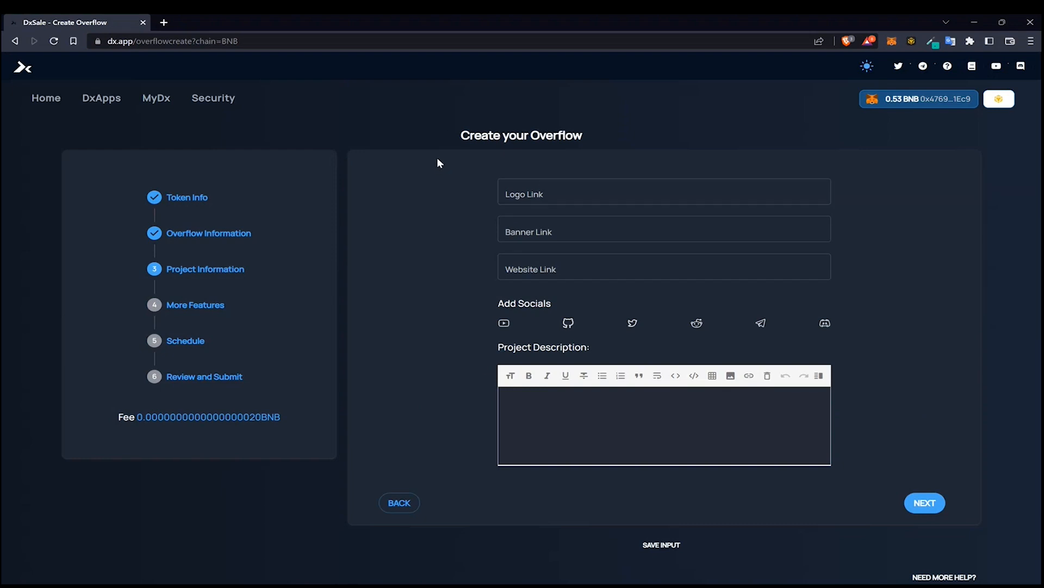
pyautogui.click(603, 201)
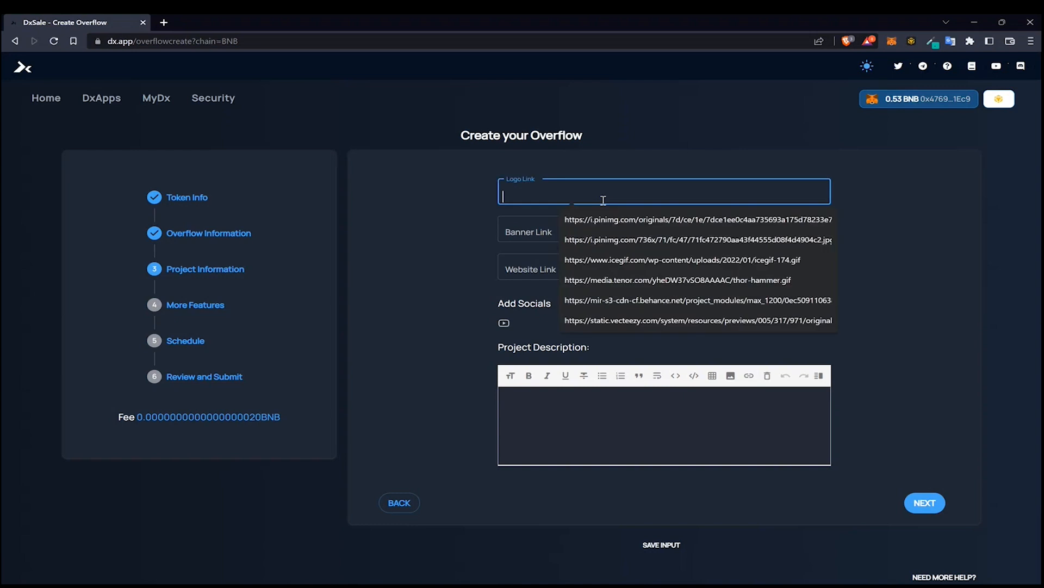
pyautogui.click(628, 299)
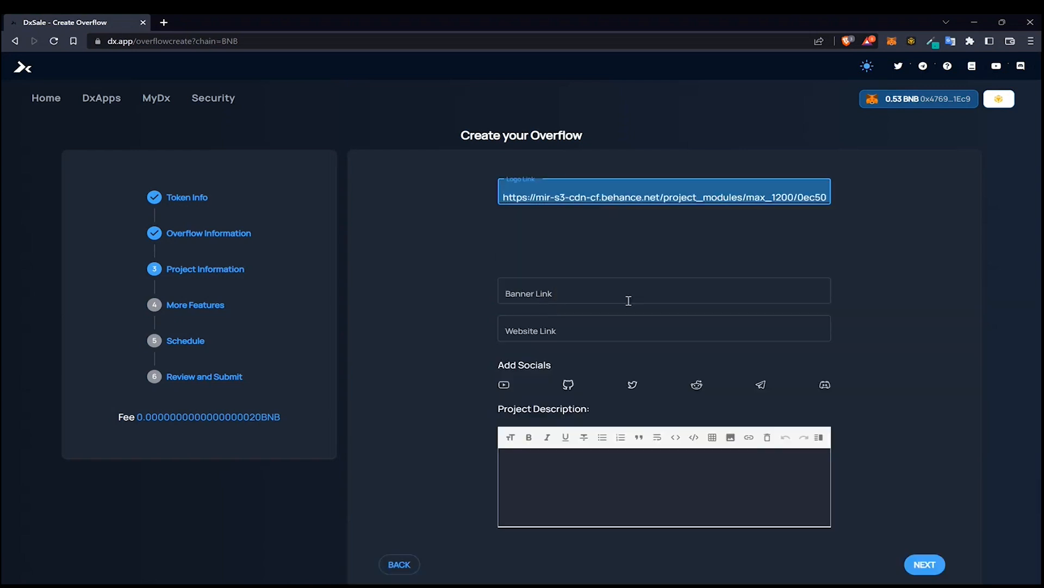
pyautogui.tripleClick(606, 187)
pyautogui.press('BackSpace')
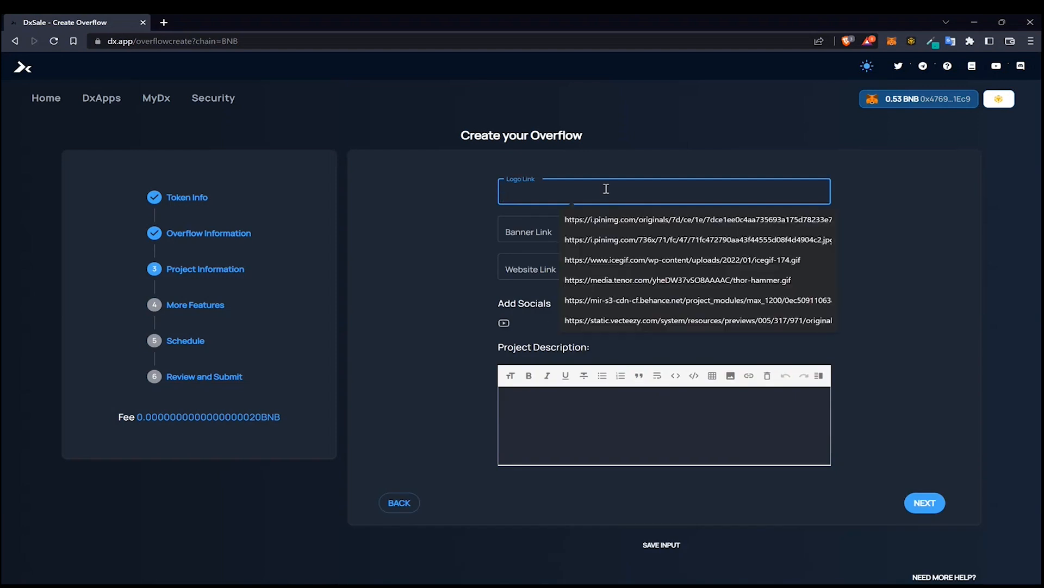
pyautogui.click(606, 188)
pyautogui.click(609, 320)
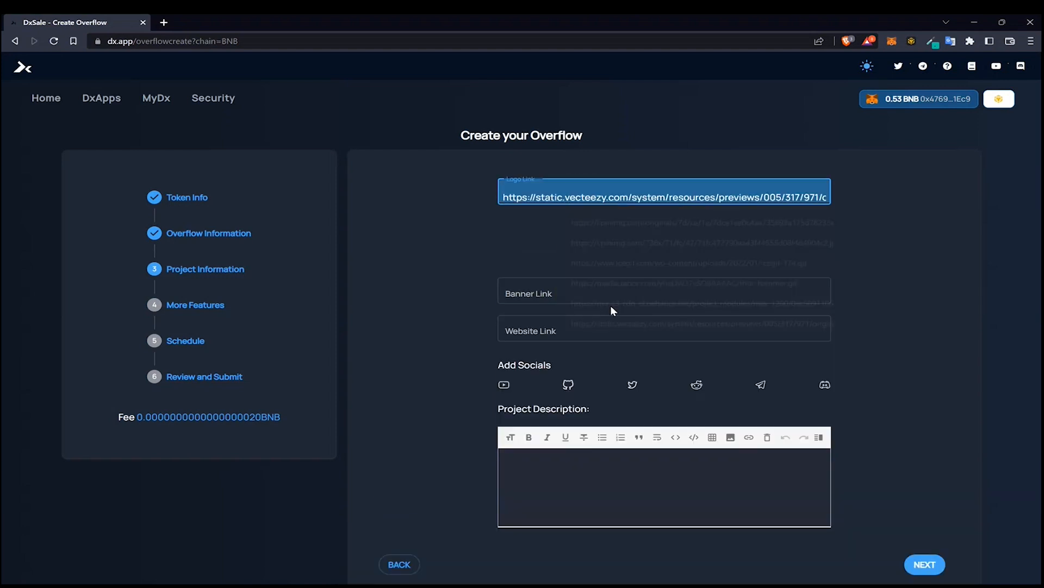
pyautogui.tripleClick(606, 198)
pyautogui.press('BackSpace')
pyautogui.click(604, 198)
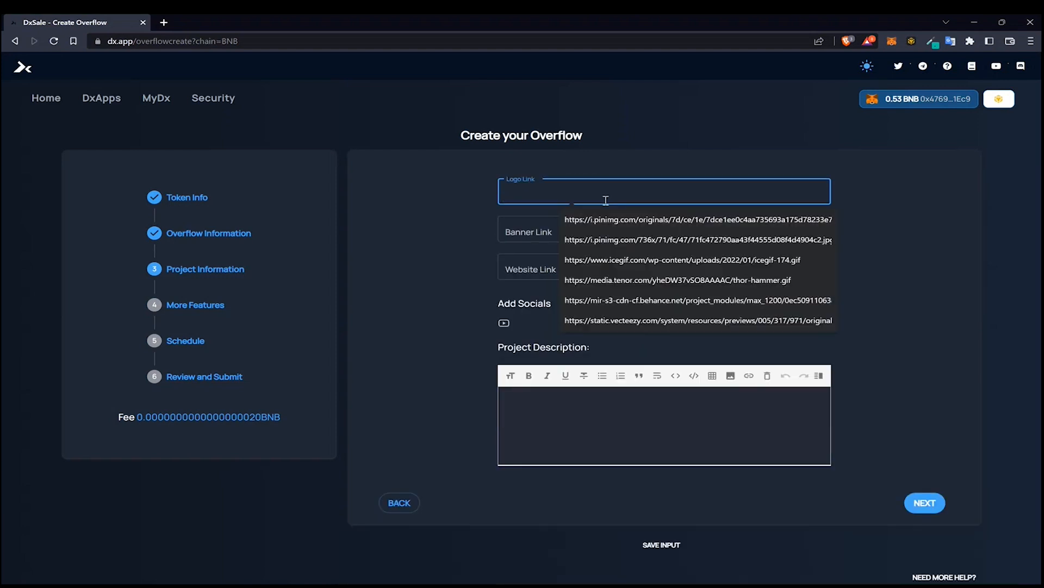
pyautogui.click(617, 279)
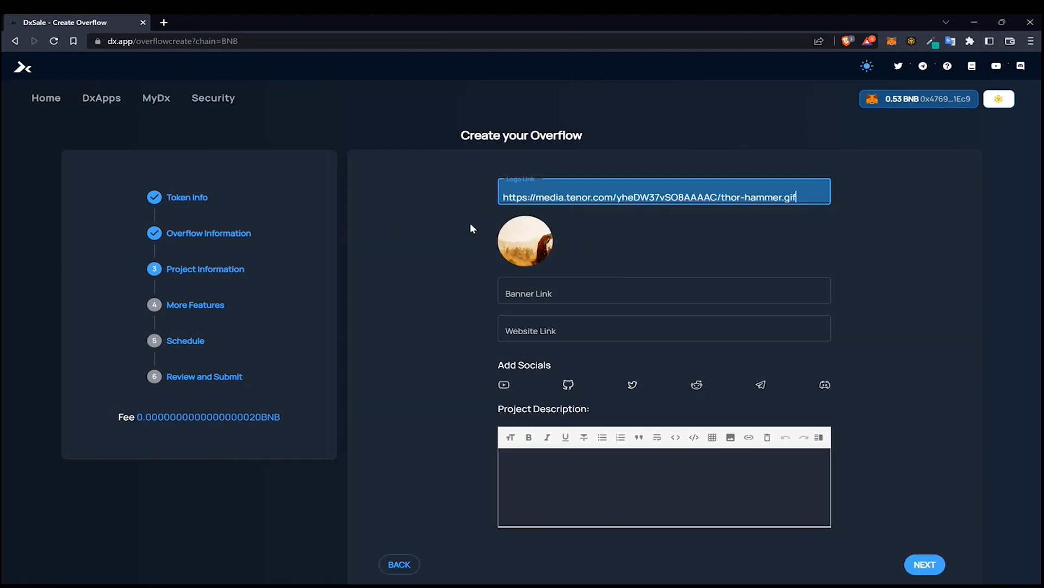
# Set the Banner Link to the static.vecteezy.com elegant black banner image URL
pyautogui.click(586, 293)
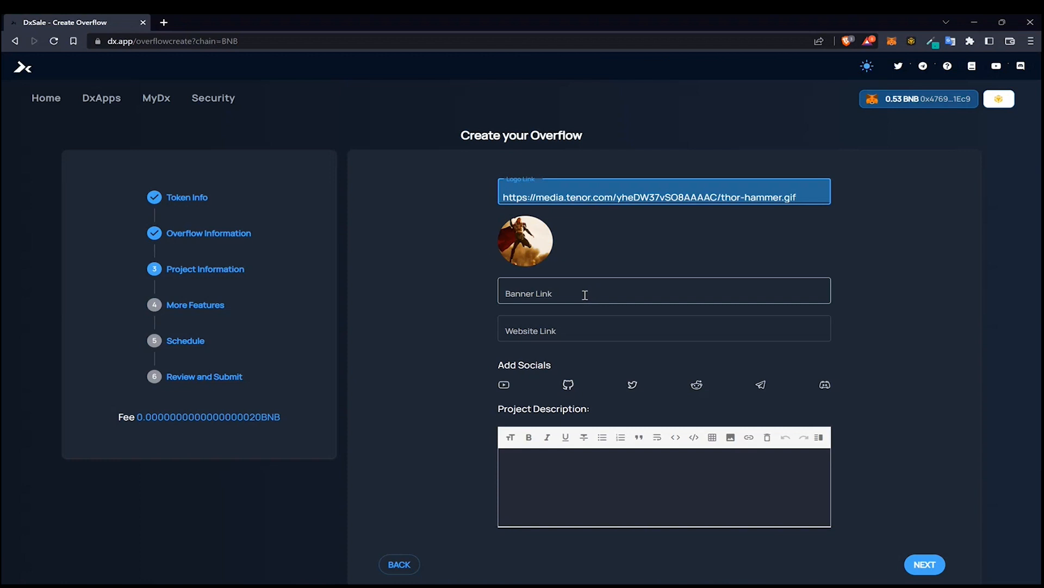
pyautogui.click(585, 295)
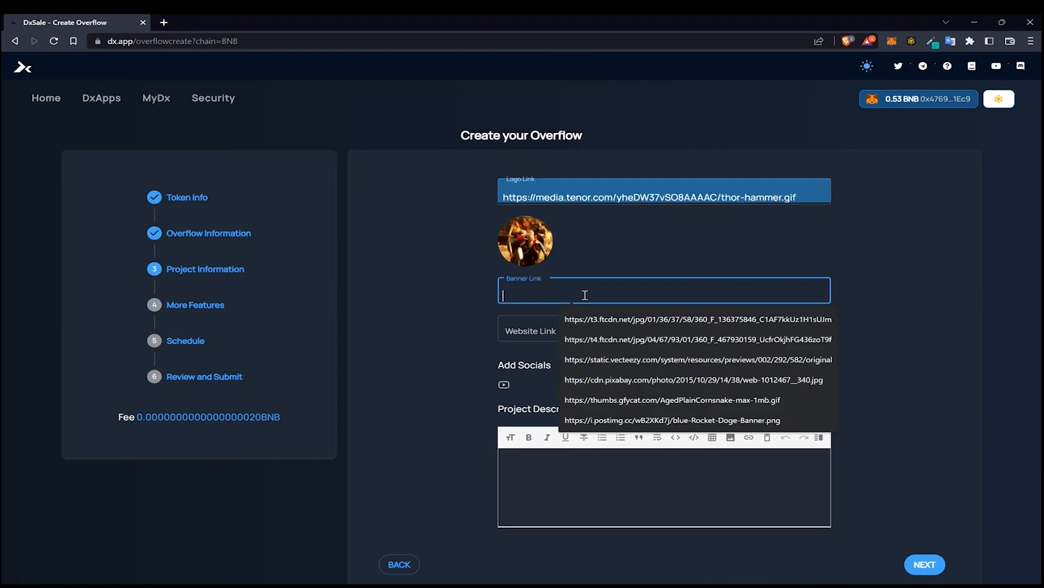
pyautogui.click(599, 359)
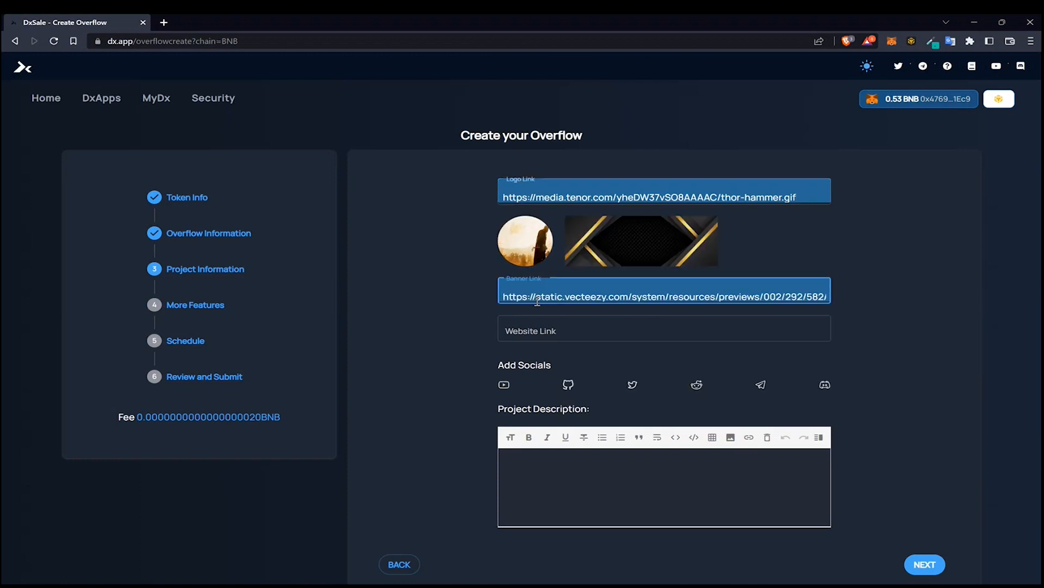
pyautogui.click(553, 334)
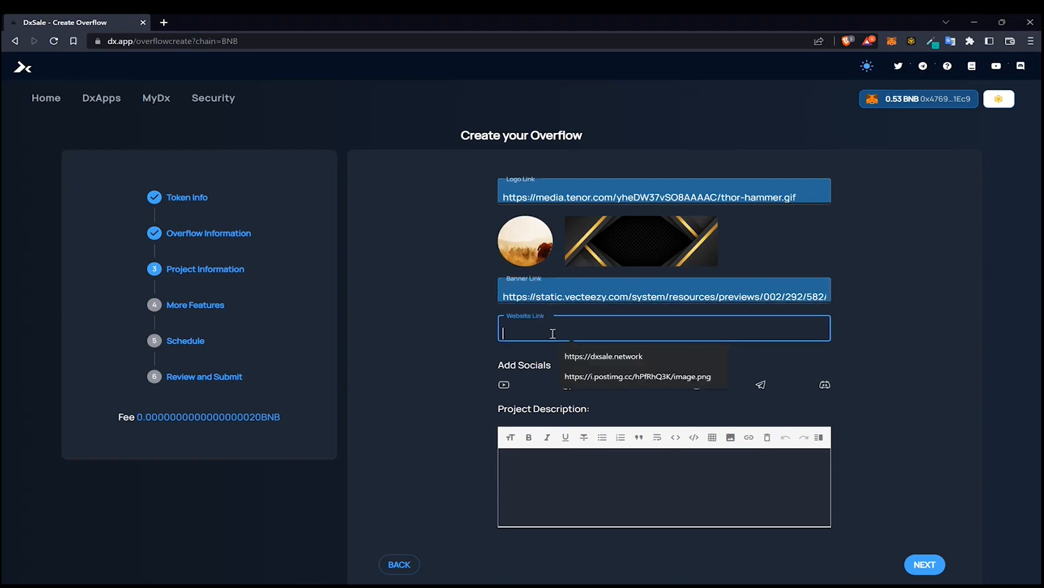
pyautogui.click(582, 355)
pyautogui.click(504, 384)
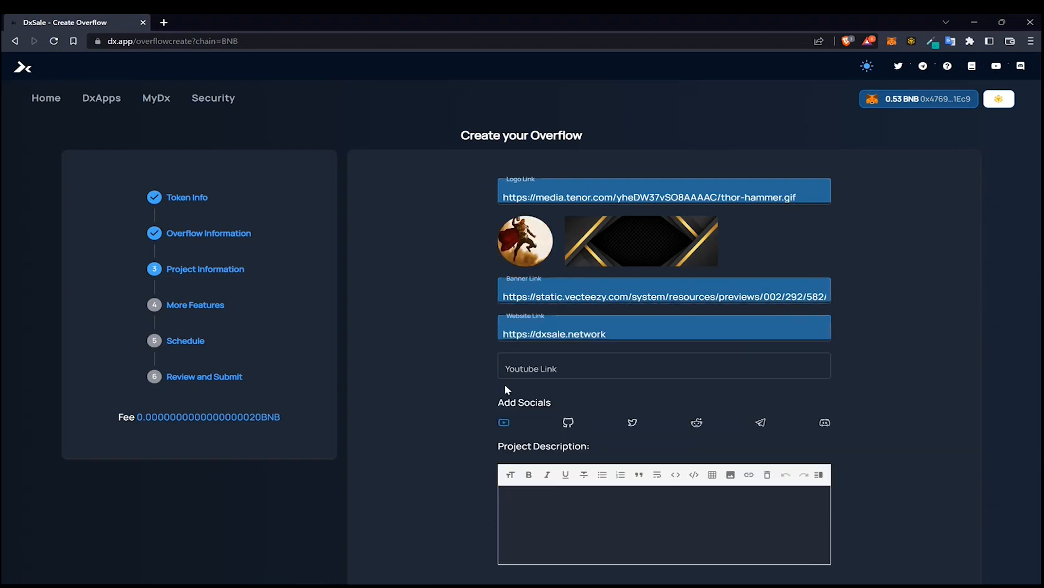
pyautogui.click(653, 375)
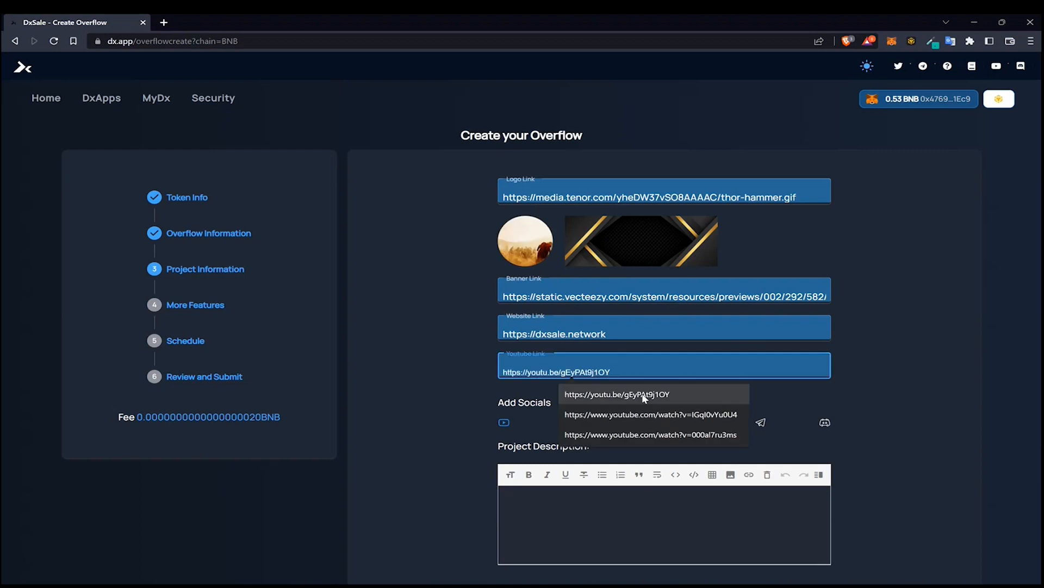
pyautogui.click(643, 394)
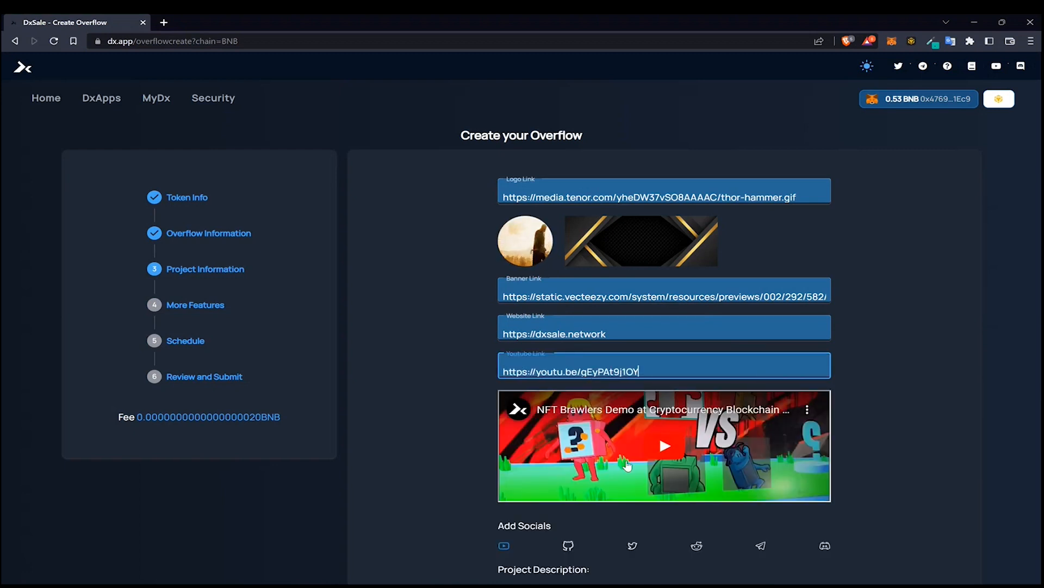
pyautogui.scroll(-3, 585, 370)
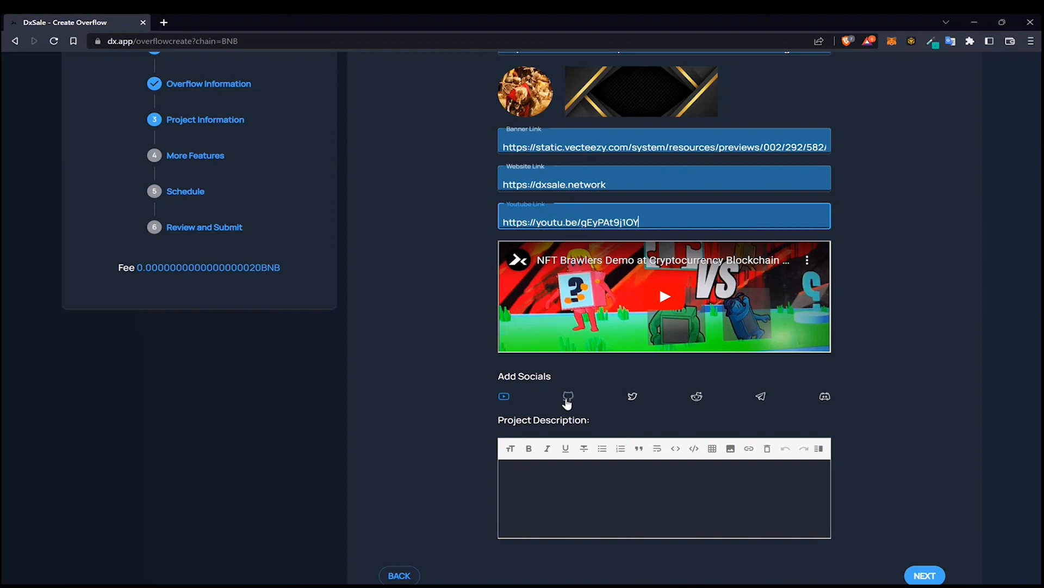
pyautogui.click(761, 396)
pyautogui.click(725, 377)
pyautogui.click(591, 400)
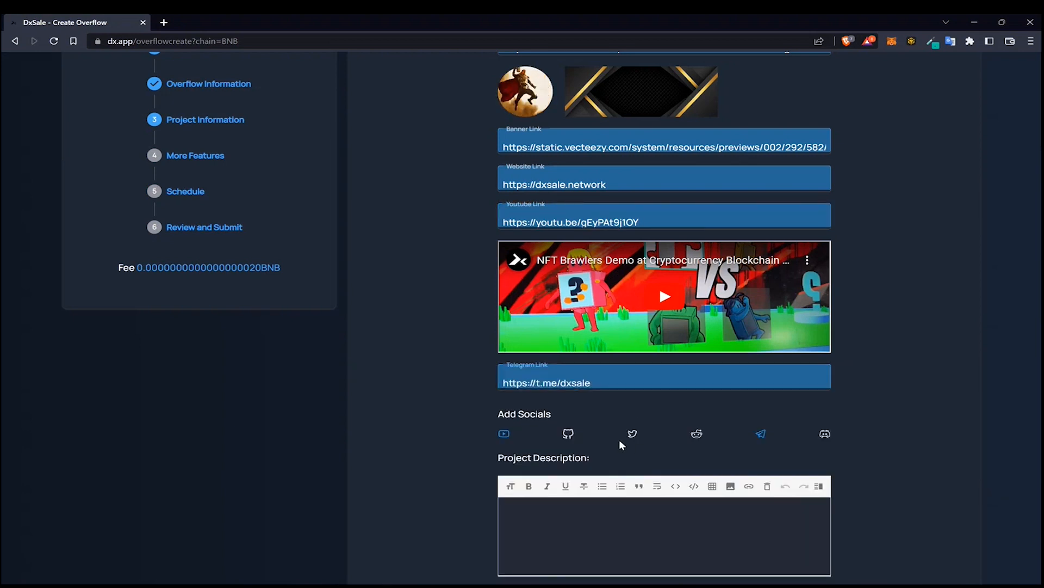
pyautogui.click(632, 433)
pyautogui.click(629, 380)
pyautogui.click(618, 403)
pyautogui.scroll(-1, 811, 422)
# Start the project description with an H2 heading reading Test
pyautogui.click(632, 505)
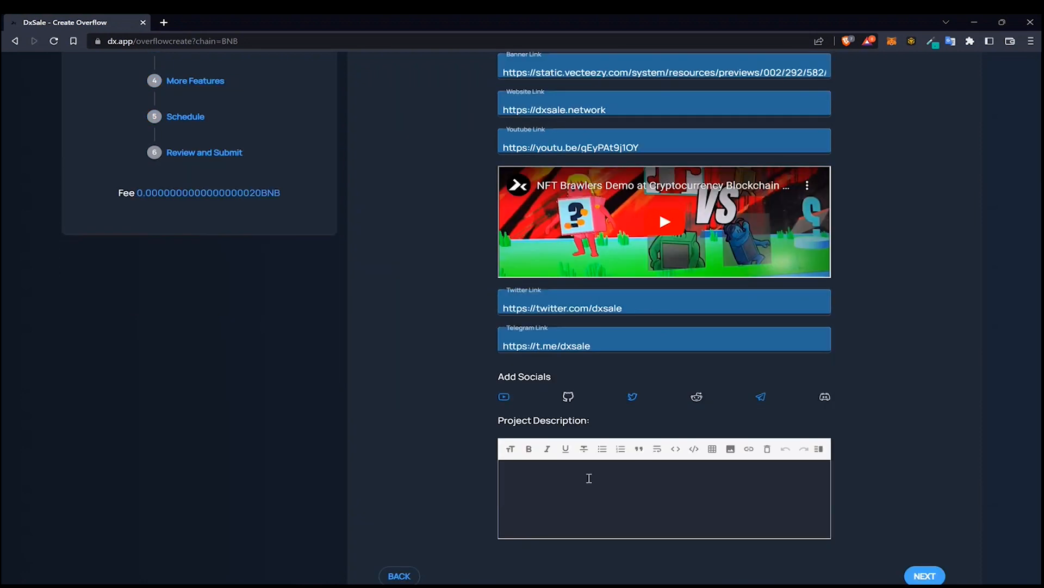
pyautogui.click(511, 449)
pyautogui.click(627, 477)
pyautogui.moveTo(580, 471); pyautogui.dragTo(498, 479)
pyautogui.click(511, 448)
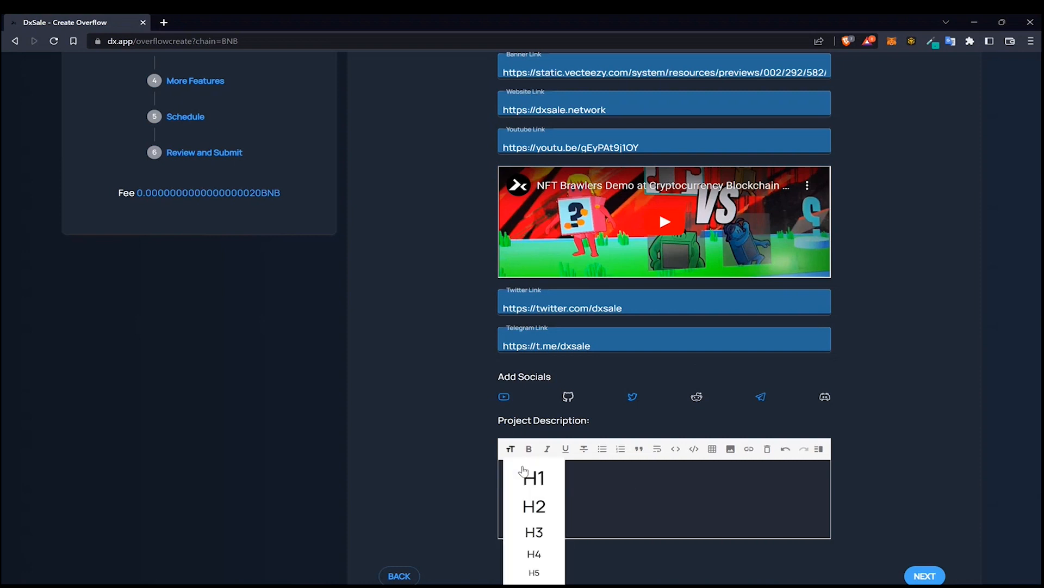
pyautogui.click(534, 507)
pyautogui.click(592, 491)
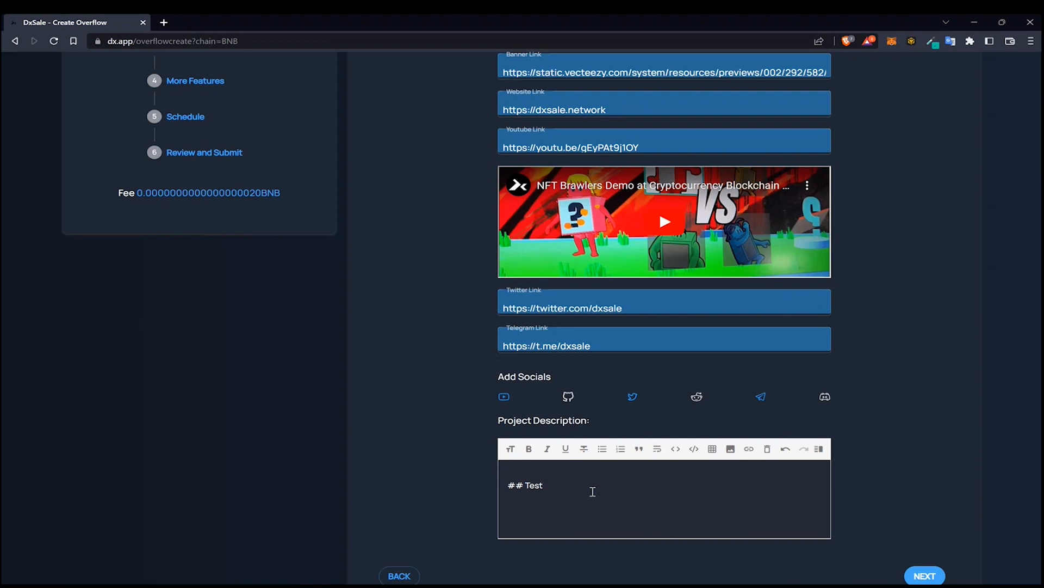
# Add the paragraph 'This is a test presale to demonstrate Overflow' below the heading
pyautogui.press('Return')
pyautogui.press('Return')
pyautogui.write('This is a test pres')
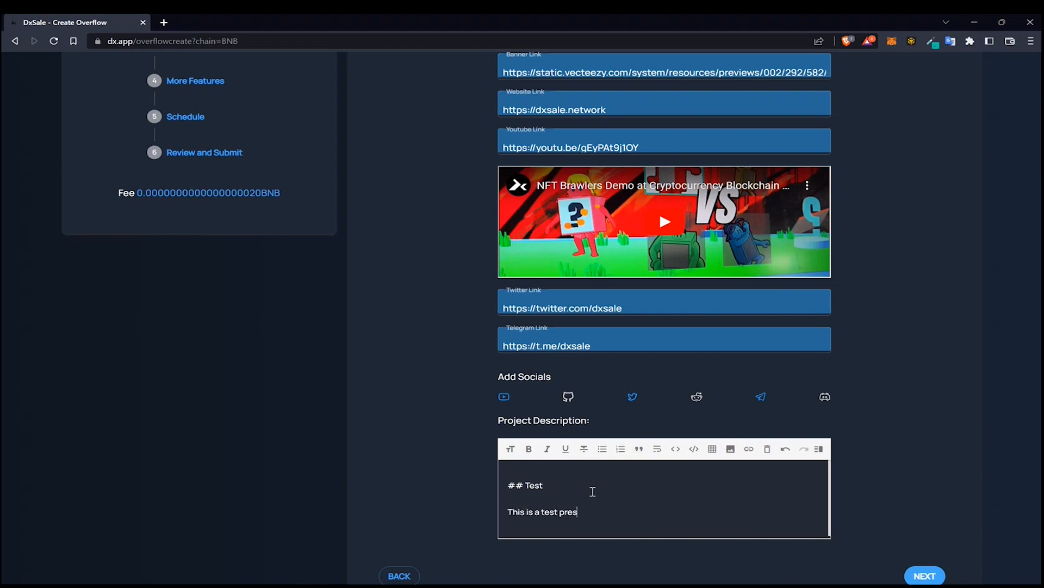
pyautogui.write('ale to demonstrate Overflow')
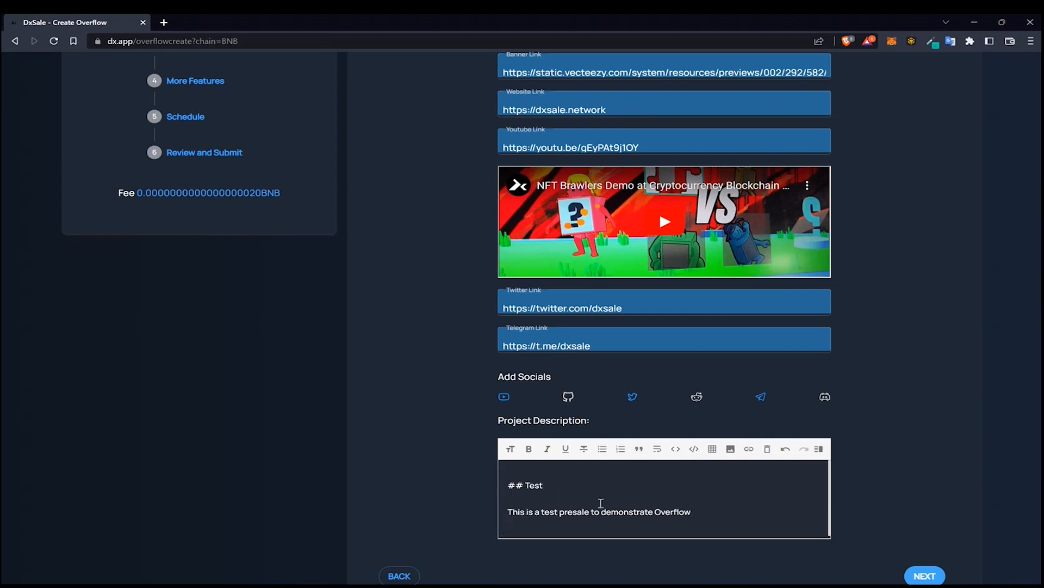
# Bold the word Overflow in the description and check the formatting in the side-by-side preview
pyautogui.doubleClick(673, 513)
pyautogui.click(530, 451)
pyautogui.click(782, 502)
pyautogui.click(819, 448)
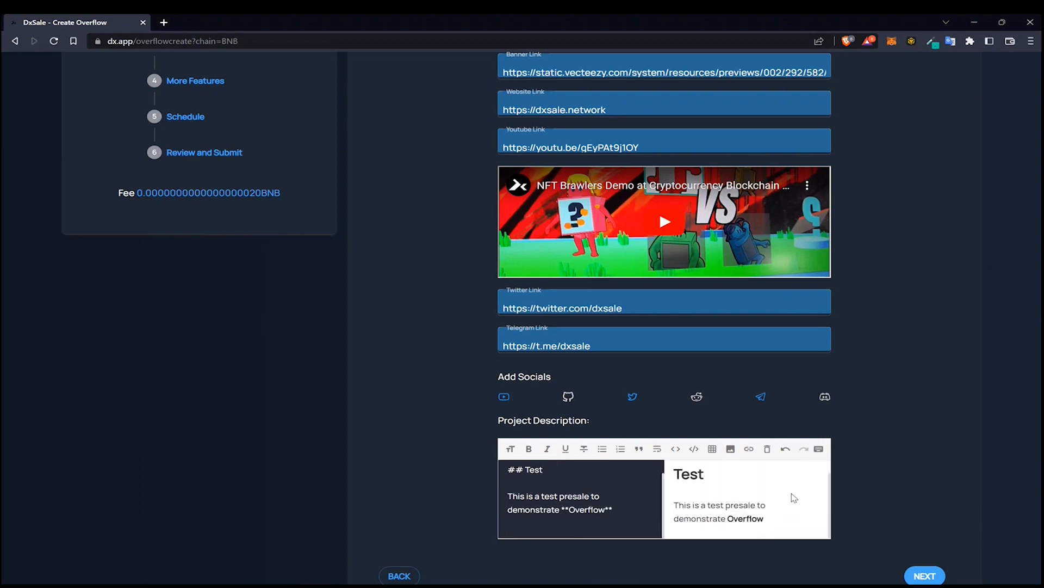
pyautogui.scroll(1, 794, 494)
pyautogui.scroll(-1, 784, 499)
pyautogui.moveTo(764, 521); pyautogui.dragTo(721, 505)
pyautogui.click(818, 449)
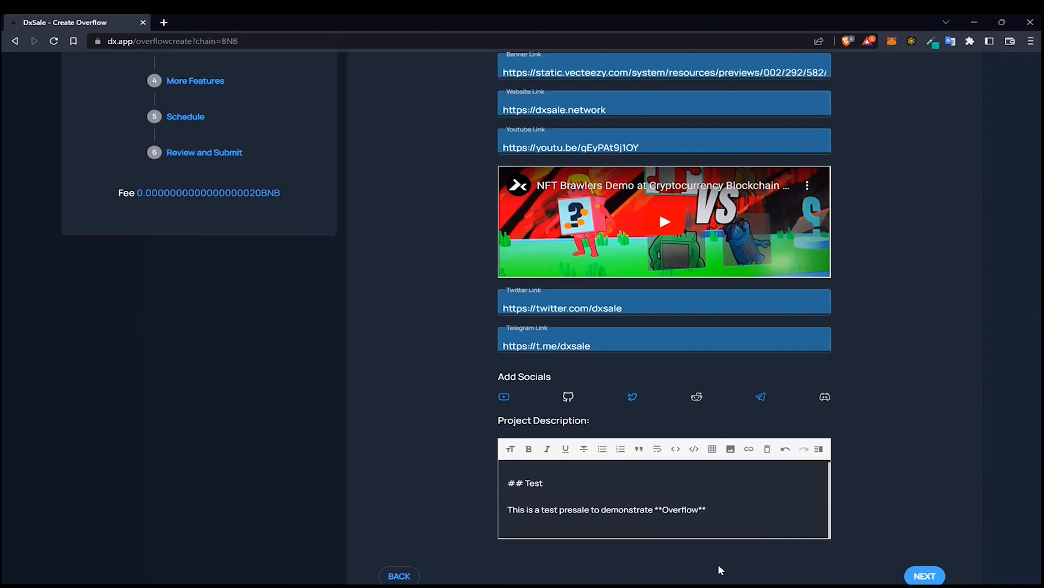
# Continue past Project Information and More Features to the Schedule step
pyautogui.scroll(-1, 748, 403)
pyautogui.scroll(-2, 749, 404)
pyautogui.click(925, 420)
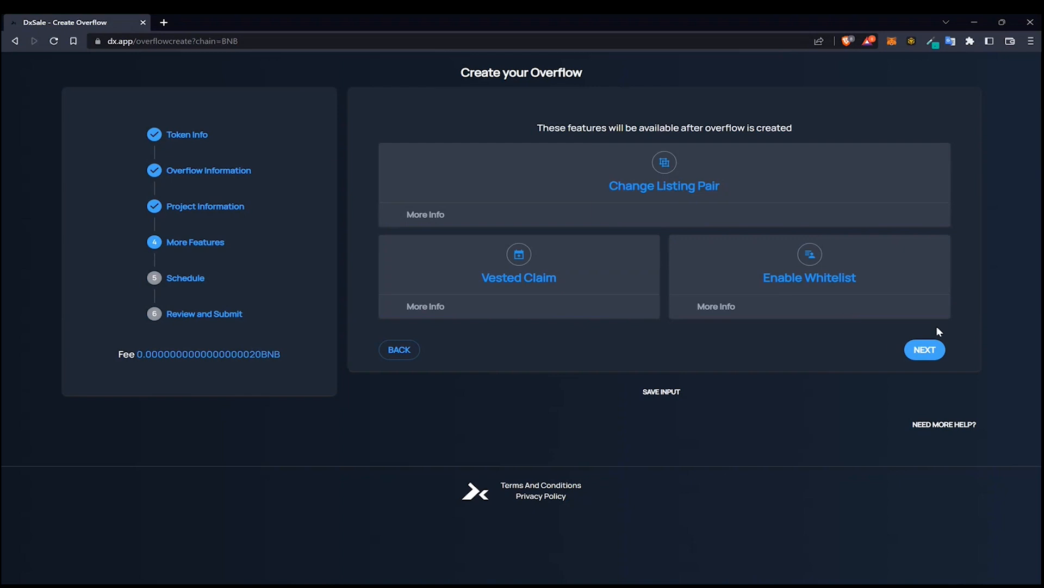
pyautogui.click(932, 352)
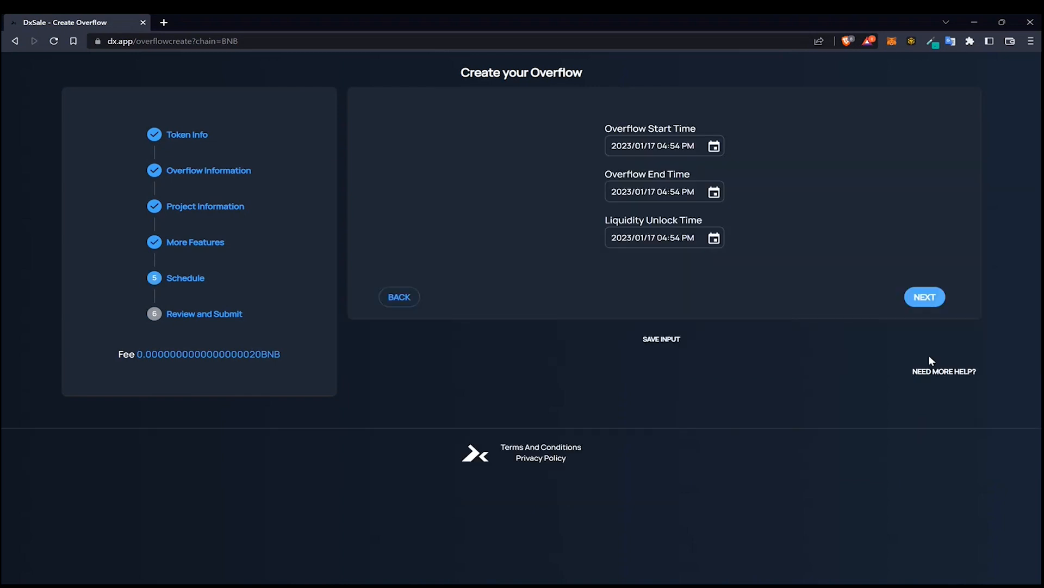
# Set the Overflow Start Time to 2023/01/17 05:12 PM
pyautogui.click(712, 147)
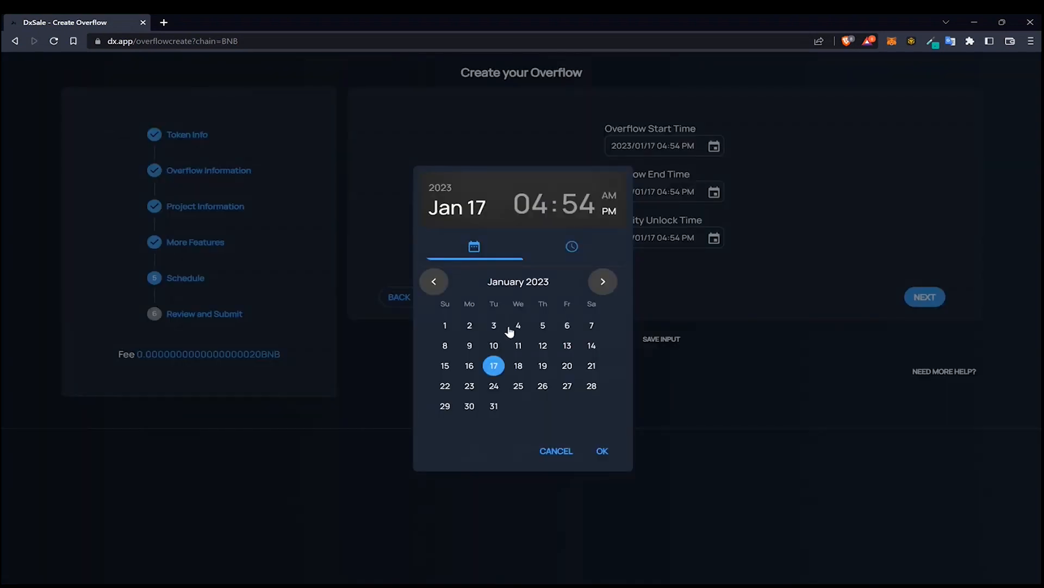
pyautogui.click(538, 206)
pyautogui.click(552, 400)
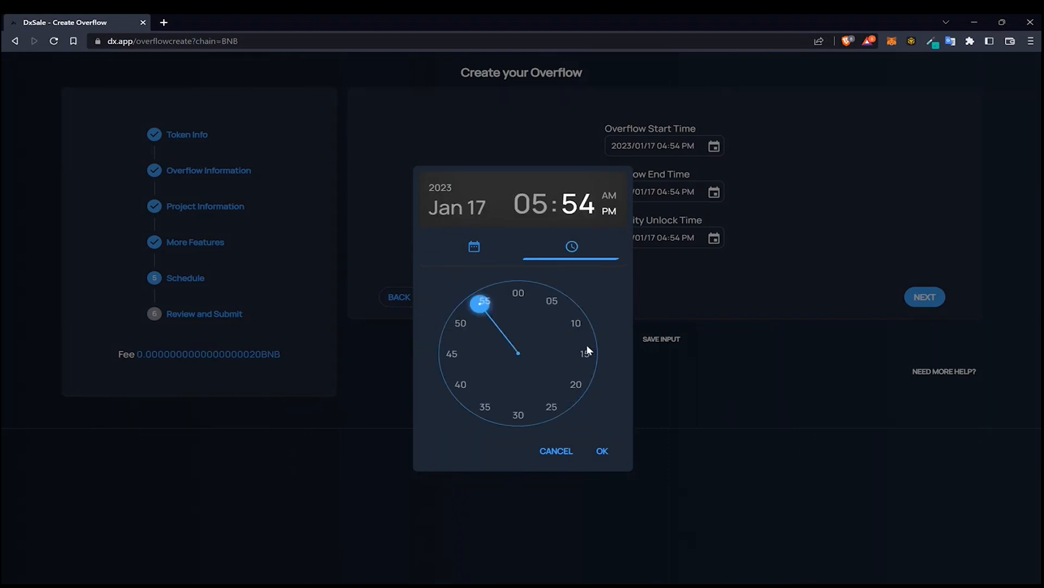
pyautogui.click(576, 328)
pyautogui.click(575, 322)
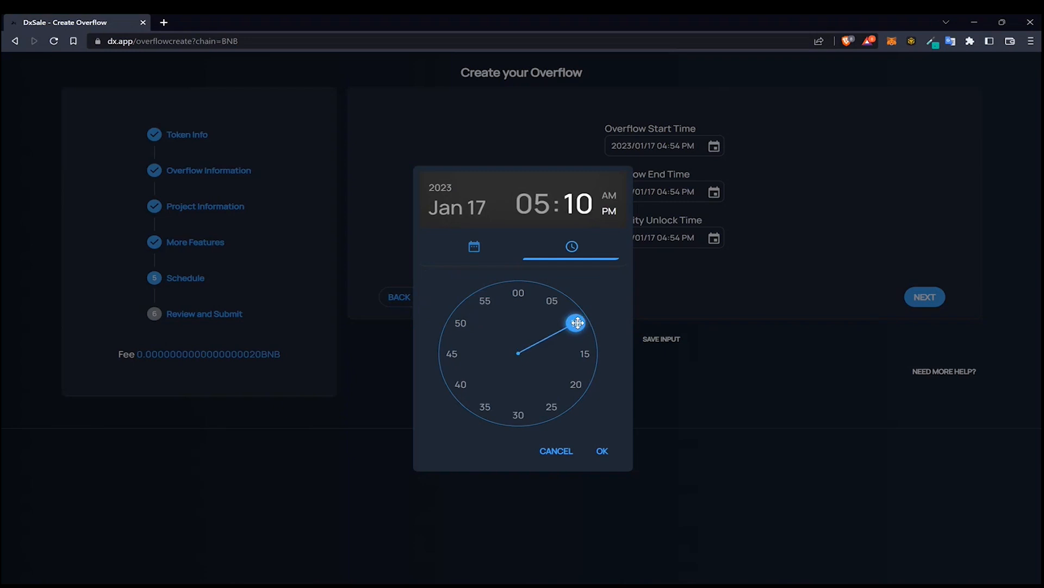
pyautogui.moveTo(579, 322); pyautogui.dragTo(552, 300)
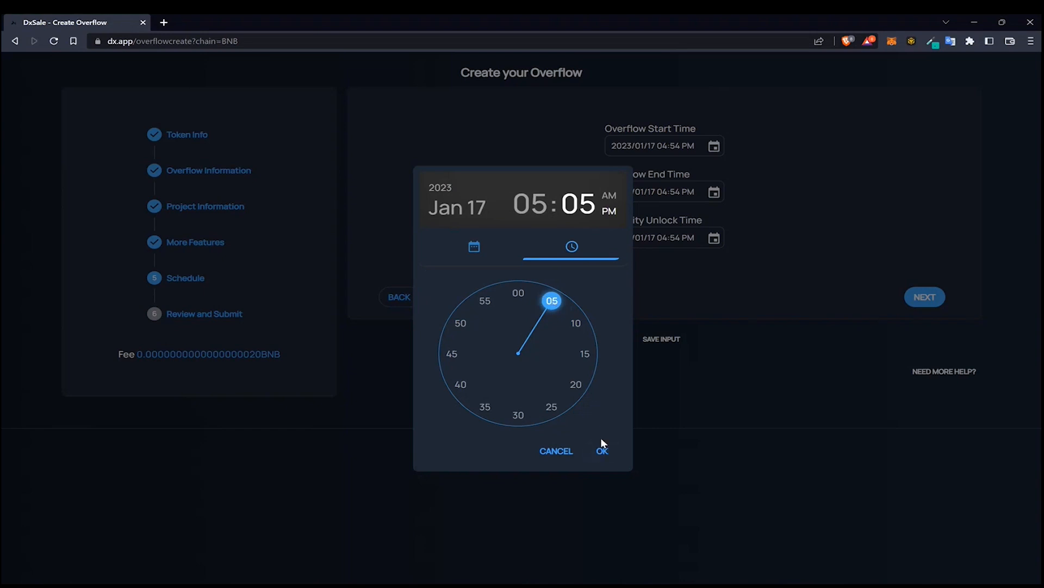
pyautogui.moveTo(552, 301); pyautogui.dragTo(571, 338)
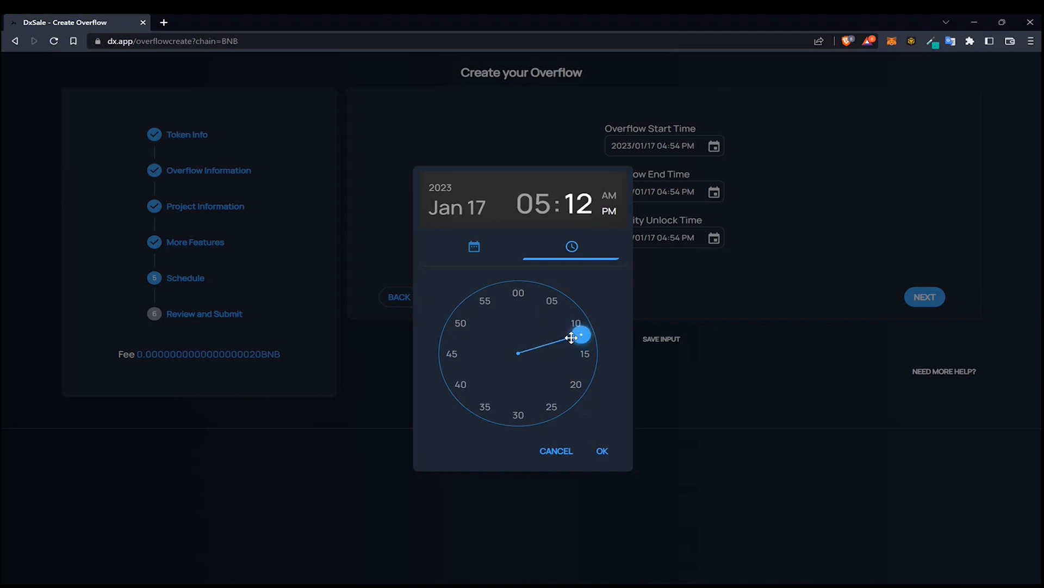
pyautogui.click(601, 452)
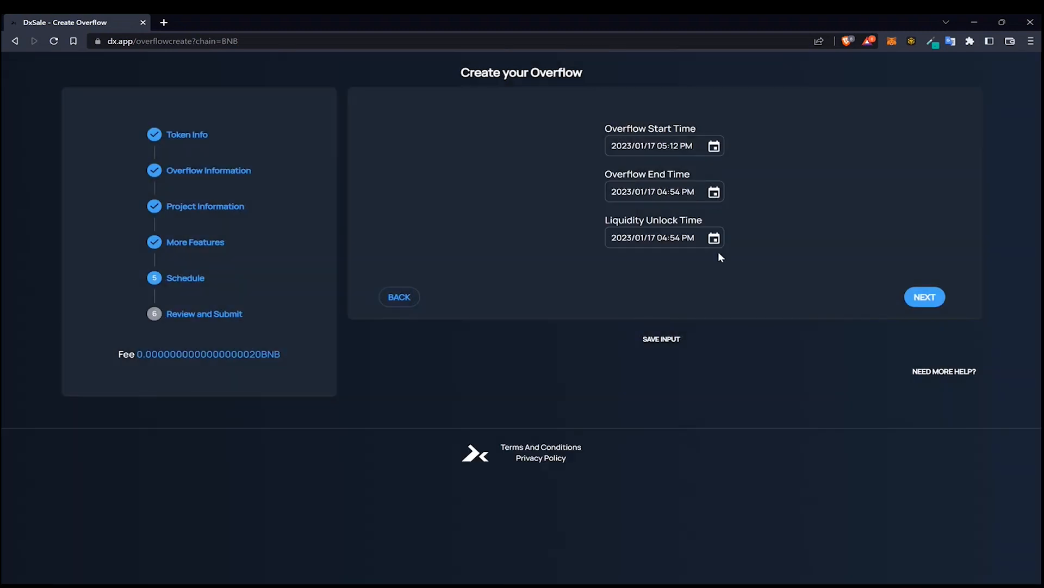
# Set the Overflow End Time to 2023/01/17 05:30 PM
pyautogui.click(715, 193)
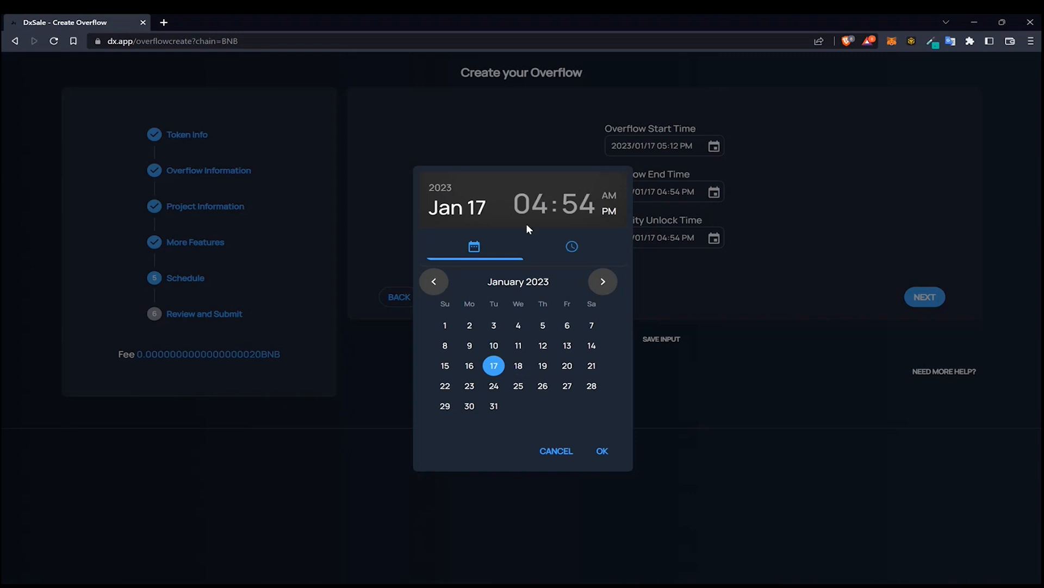
pyautogui.click(525, 206)
pyautogui.click(552, 405)
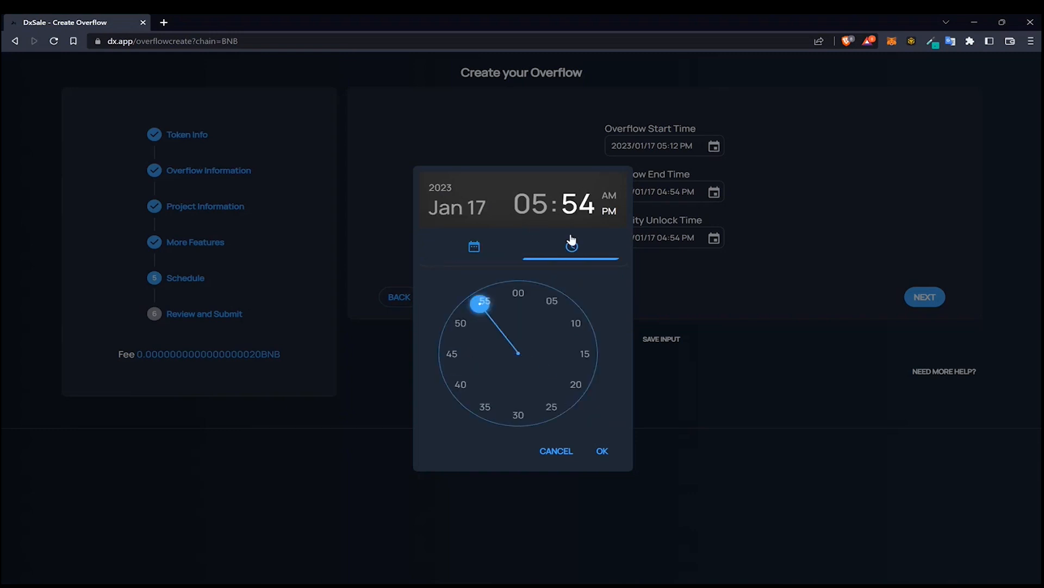
pyautogui.click(520, 417)
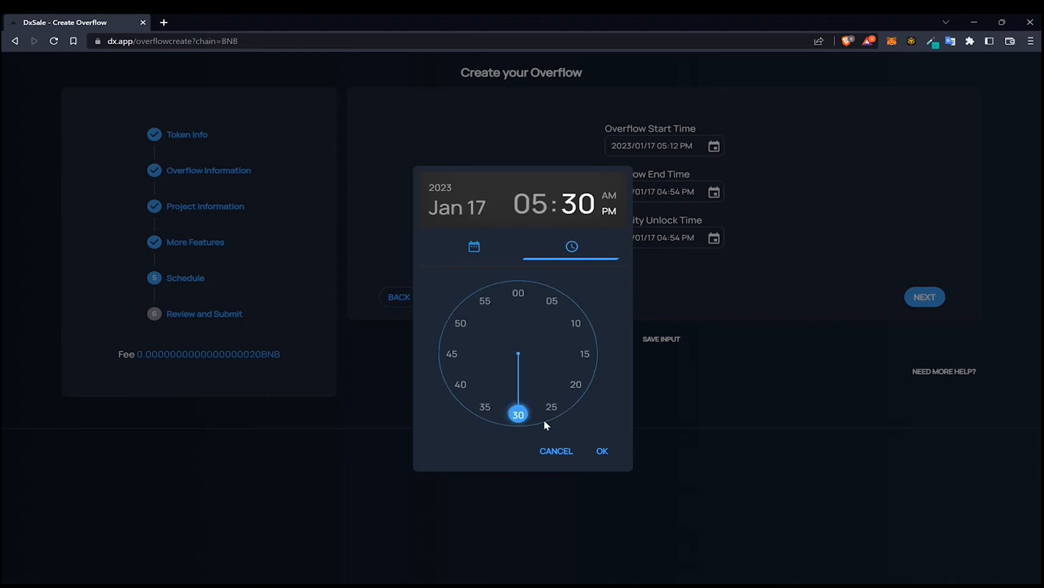
pyautogui.click(605, 450)
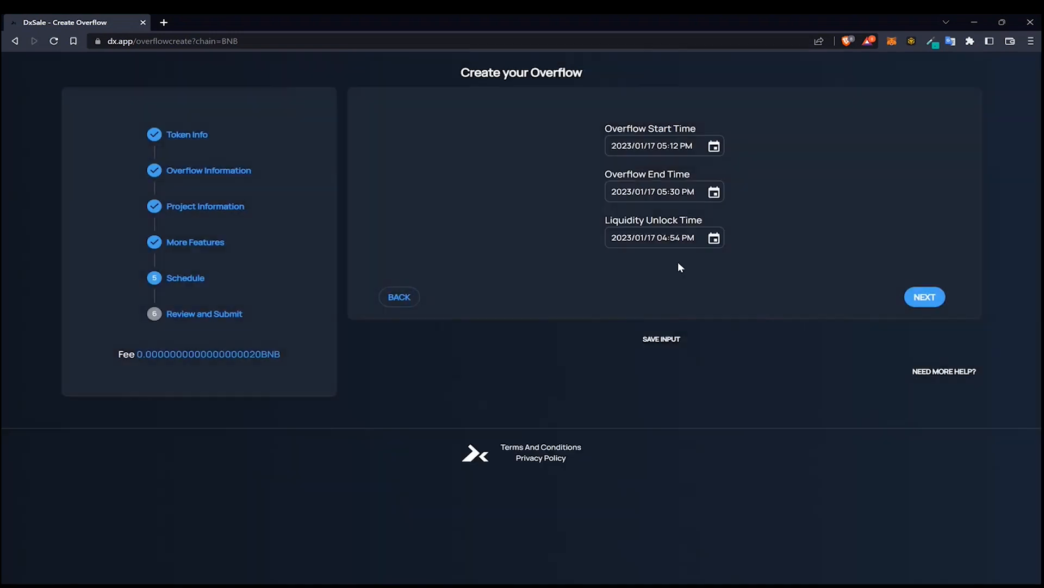
pyautogui.click(713, 238)
pyautogui.click(609, 291)
pyautogui.click(609, 292)
pyautogui.click(609, 292)
pyautogui.click(608, 293)
pyautogui.click(565, 346)
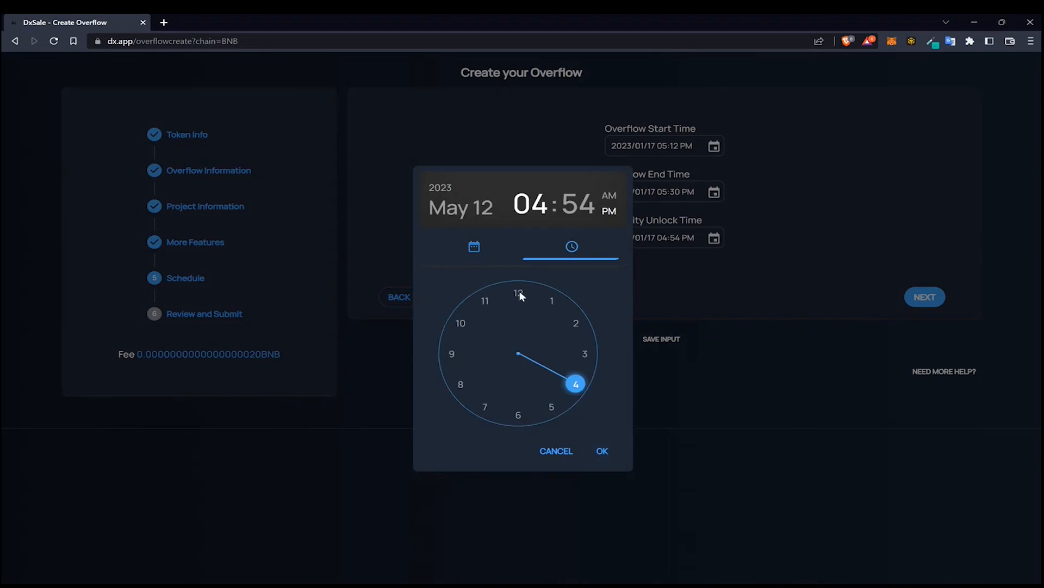
pyautogui.click(549, 447)
# Set the Liquidity Unlock Time to 2023/04/06 04:54 PM
pyautogui.click(715, 240)
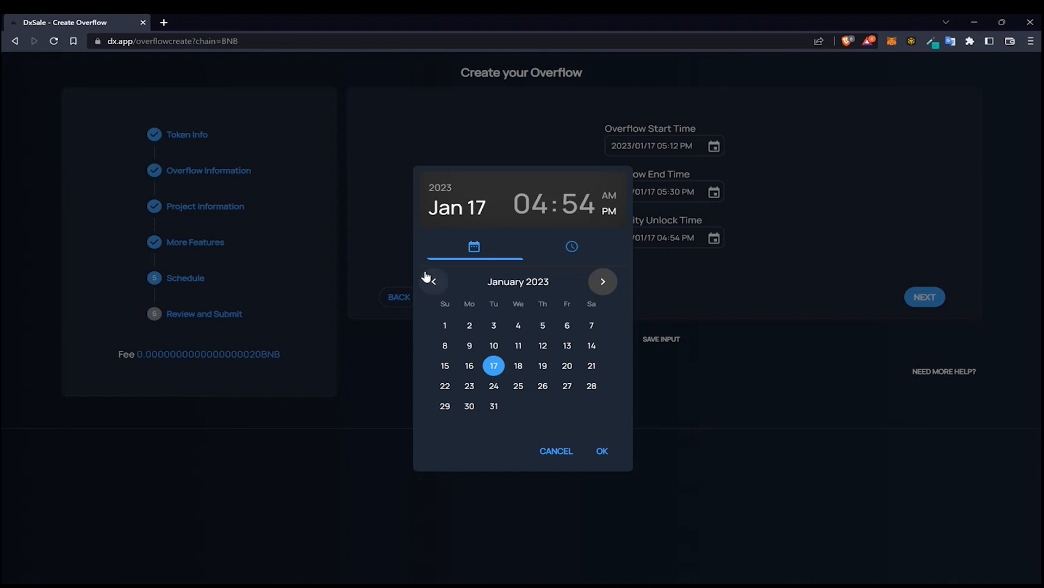
pyautogui.click(519, 363)
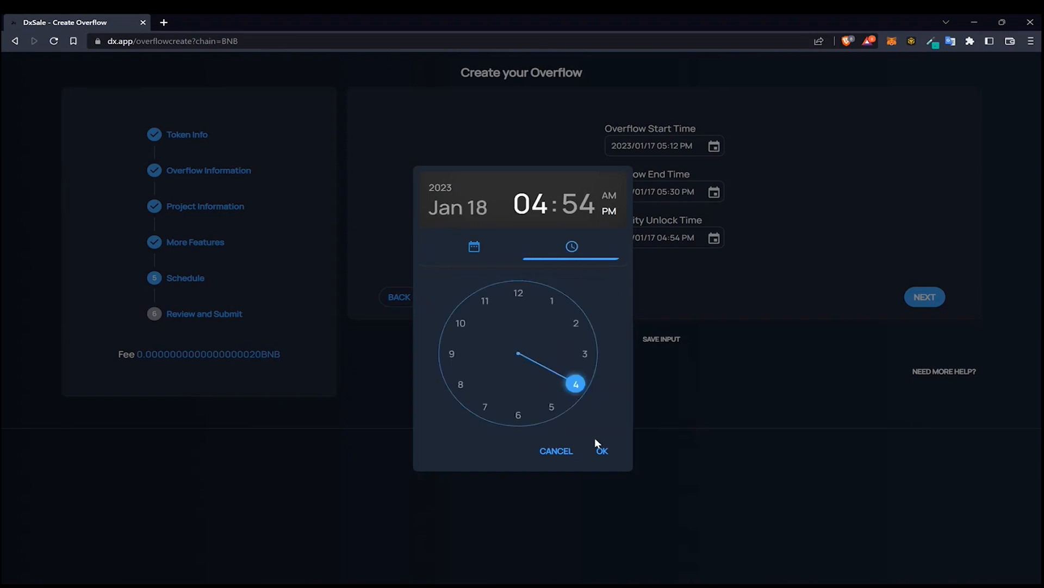
pyautogui.click(460, 207)
pyautogui.click(602, 282)
pyautogui.click(602, 283)
pyautogui.click(602, 281)
pyautogui.click(544, 345)
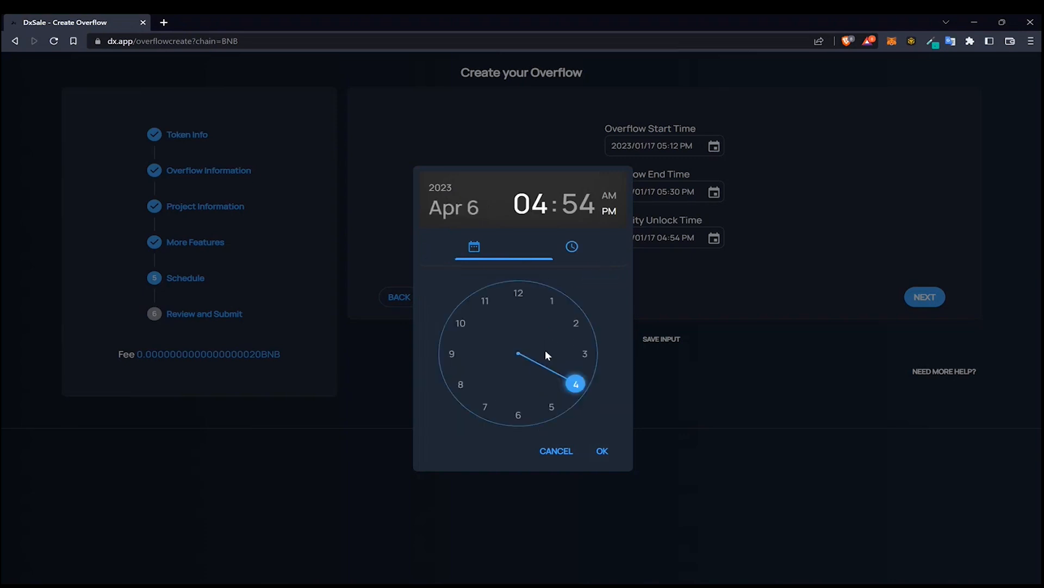
pyautogui.click(600, 451)
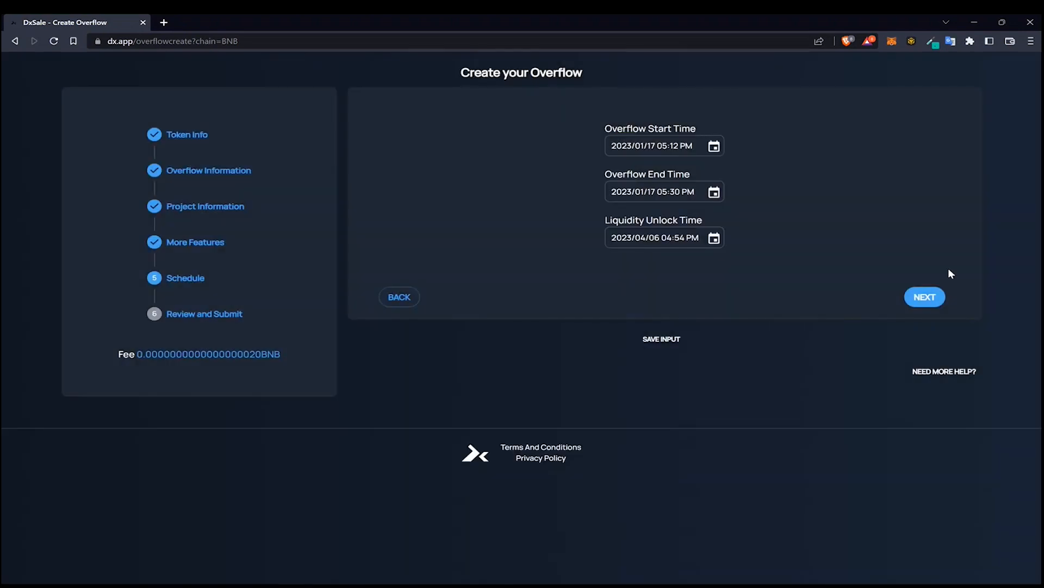
# Advance to Review and Submit without a referral code and preview the overflow's token allocation chart
pyautogui.click(943, 298)
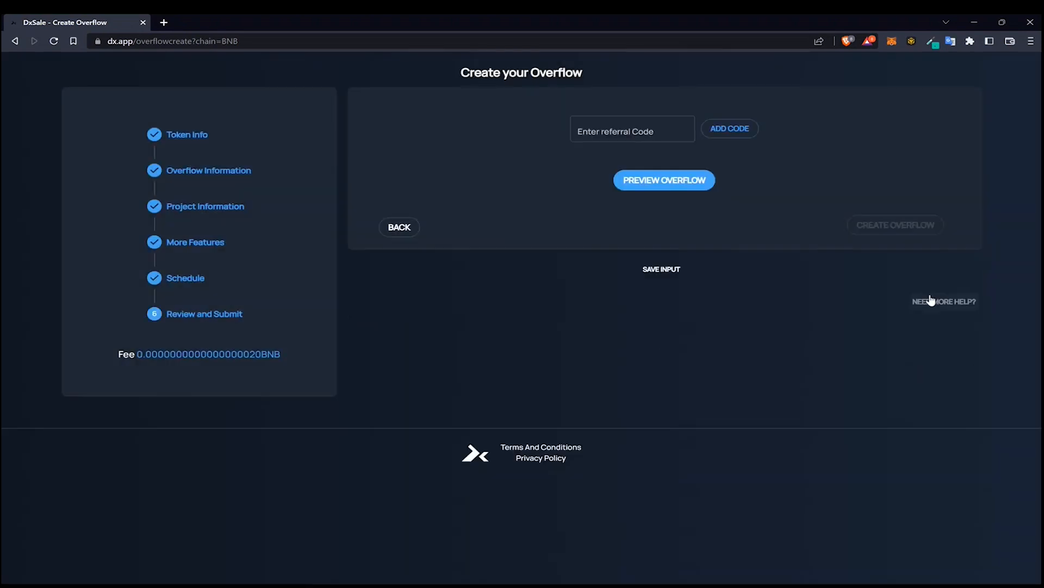
pyautogui.click(596, 119)
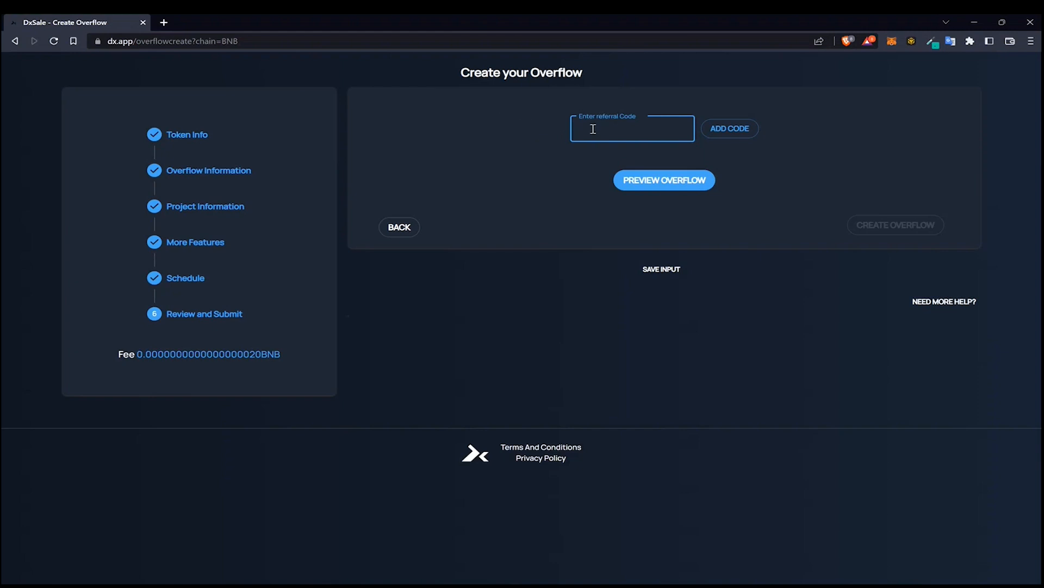
pyautogui.click(544, 133)
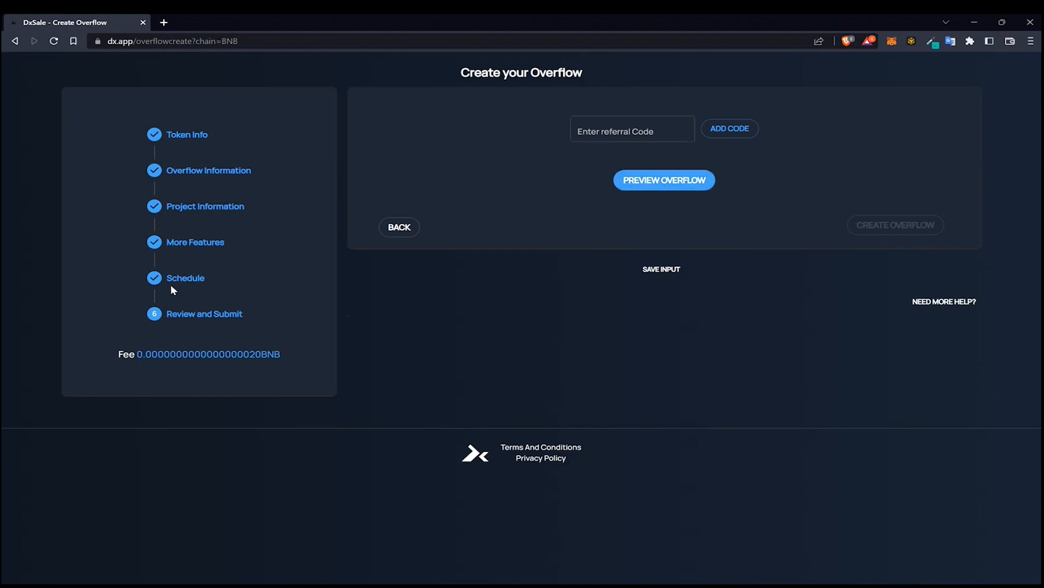
pyautogui.click(652, 181)
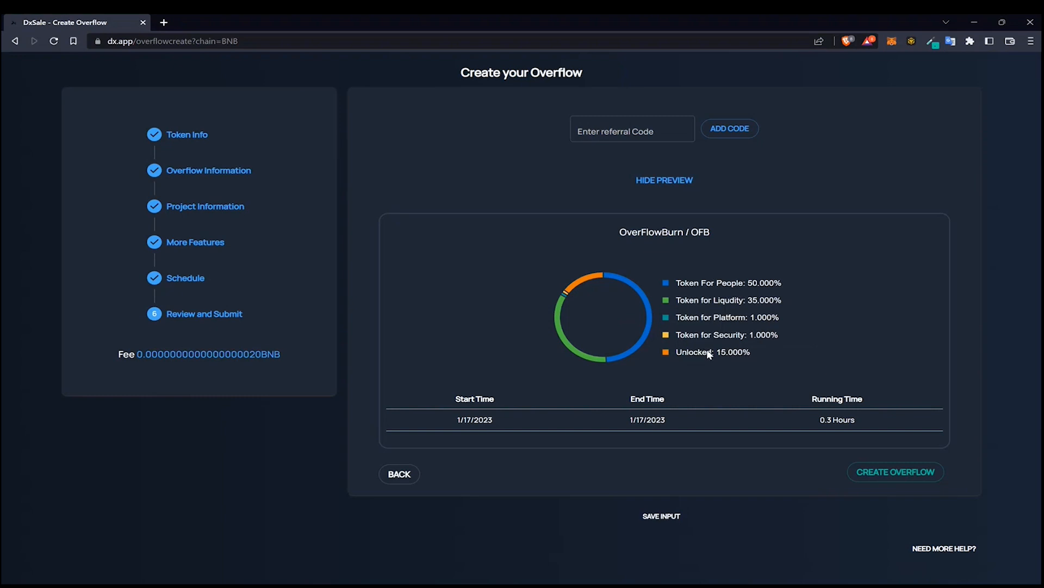
pyautogui.click(760, 359)
pyautogui.moveTo(726, 353)
pyautogui.mouseDown()
pyautogui.moveTo(759, 347)
pyautogui.moveTo(741, 353)
pyautogui.mouseUp()
pyautogui.click(768, 353)
pyautogui.click(748, 355)
pyautogui.click(761, 361)
# Create the overflow by confirming the wallet transaction and open its transaction details on BscScan
pyautogui.click(884, 472)
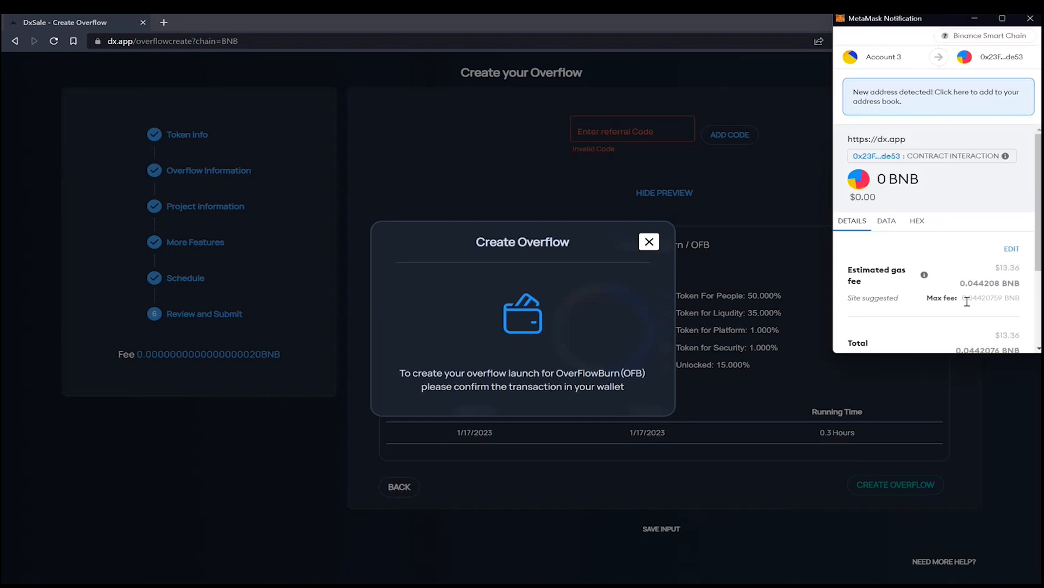
pyautogui.scroll(-2, 957, 218)
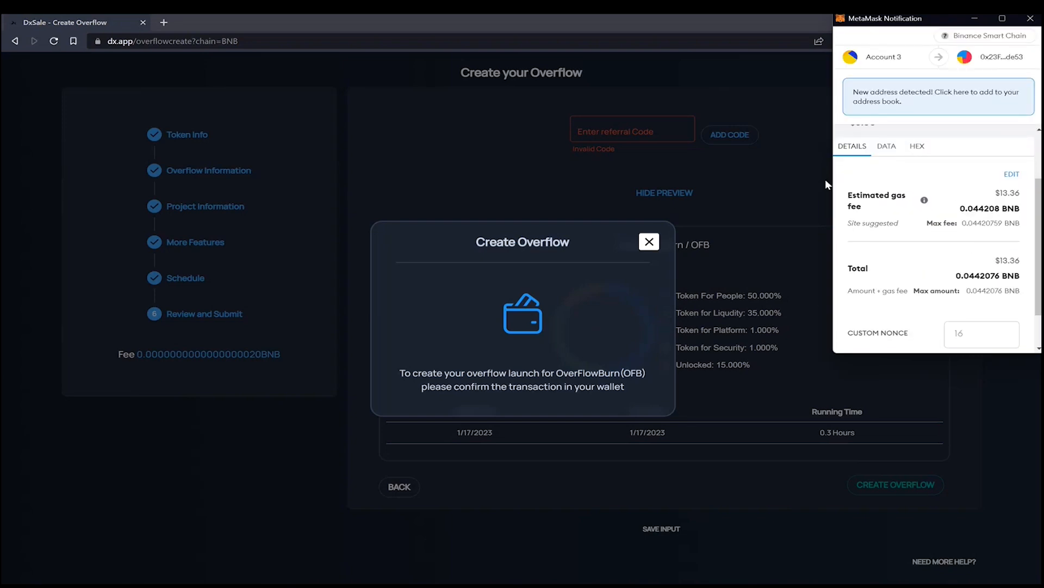
pyautogui.scroll(-2, 947, 292)
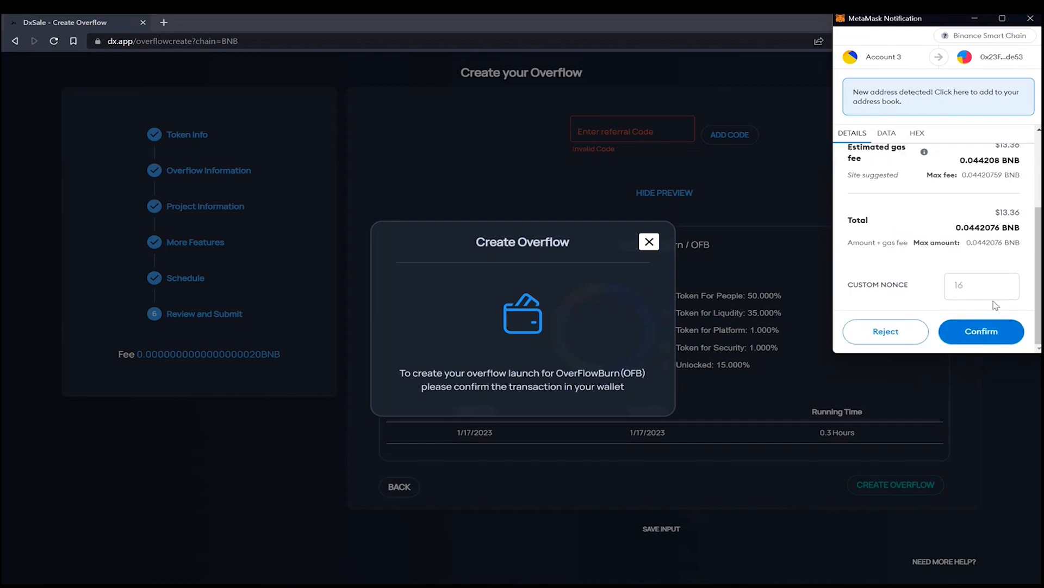
pyautogui.scroll(3, 996, 305)
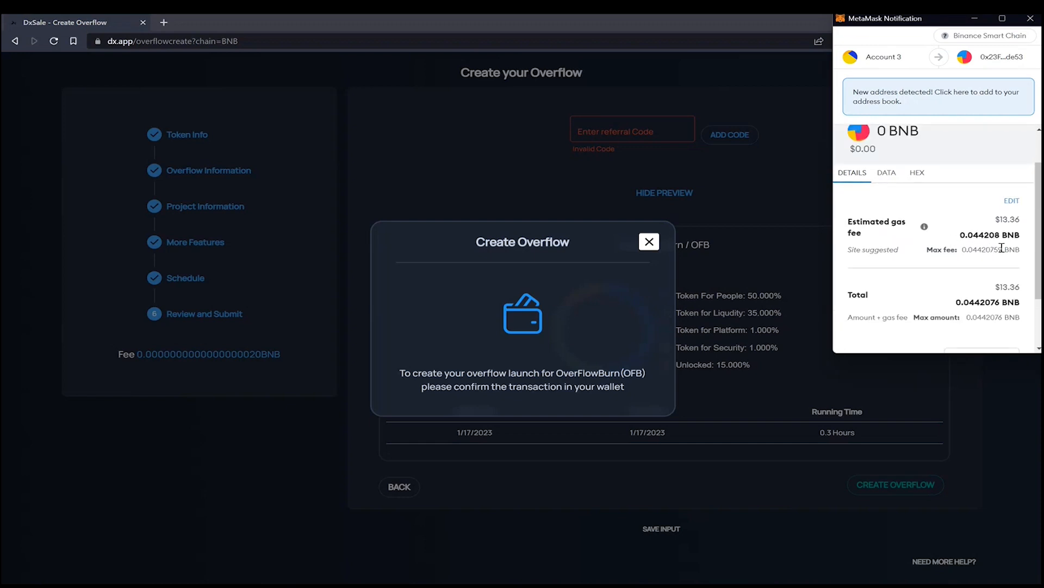
pyautogui.scroll(-2, 1001, 248)
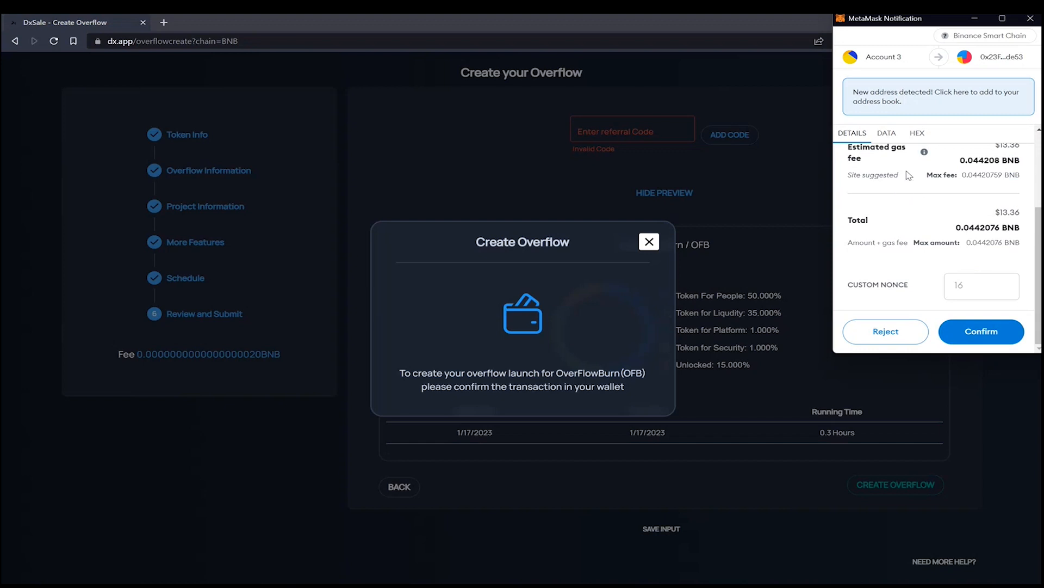
pyautogui.click(977, 336)
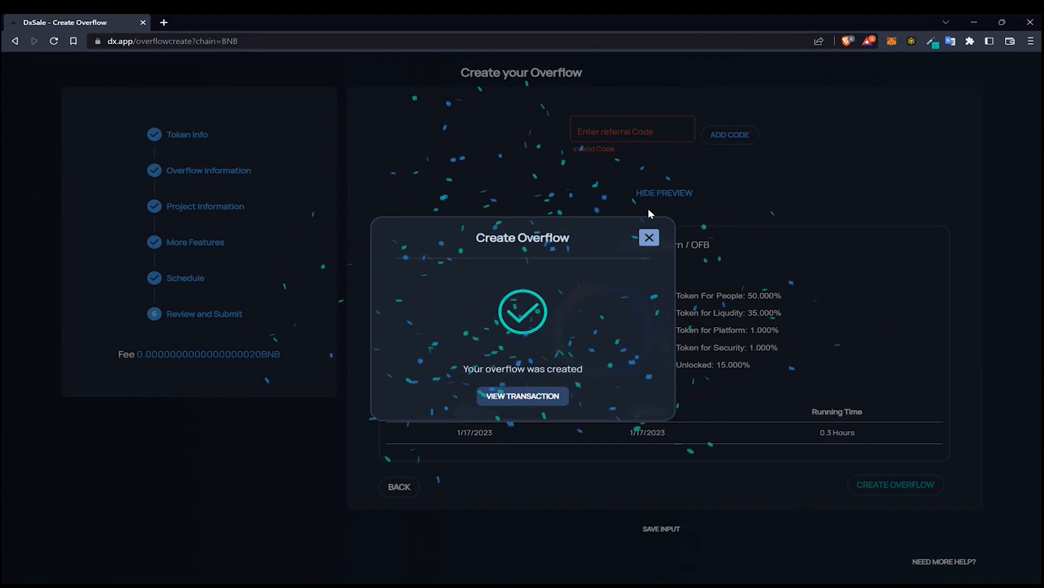
pyautogui.click(513, 393)
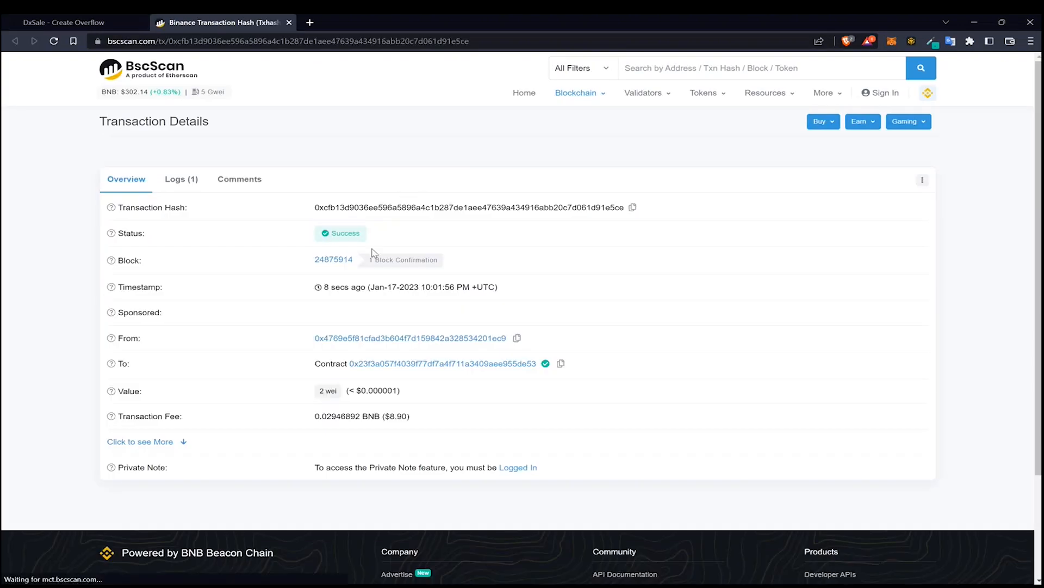
# Expand the transaction's additional details on BscScan and look them over
pyautogui.click(128, 442)
pyautogui.scroll(-5, 344, 394)
pyautogui.scroll(5, 363, 283)
# Open the OverFlowBurn sale's management page and deposit its tokens, confirming the wallet transaction
pyautogui.click(91, 23)
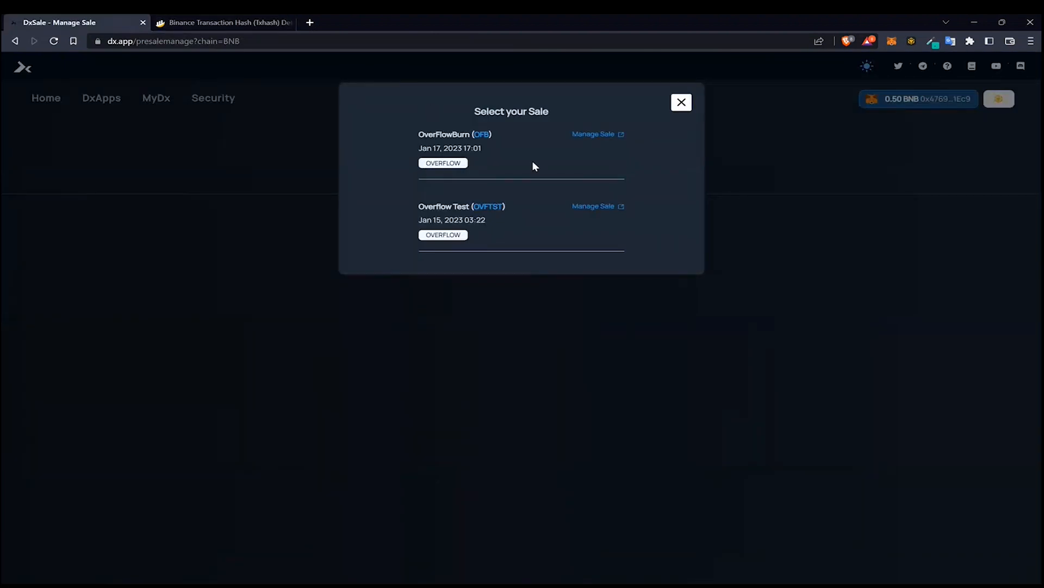
pyautogui.click(597, 136)
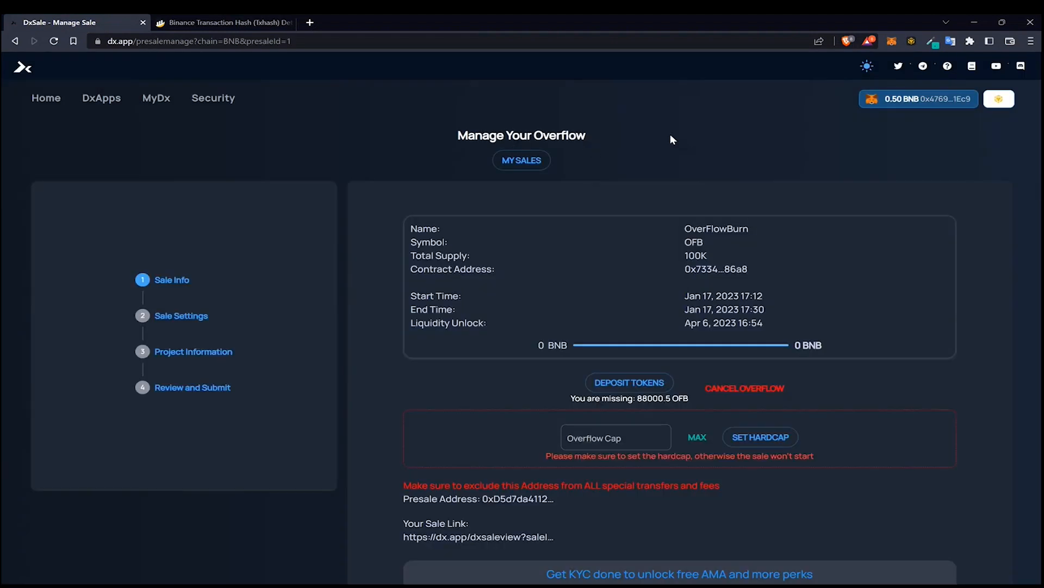
pyautogui.scroll(-1, 712, 180)
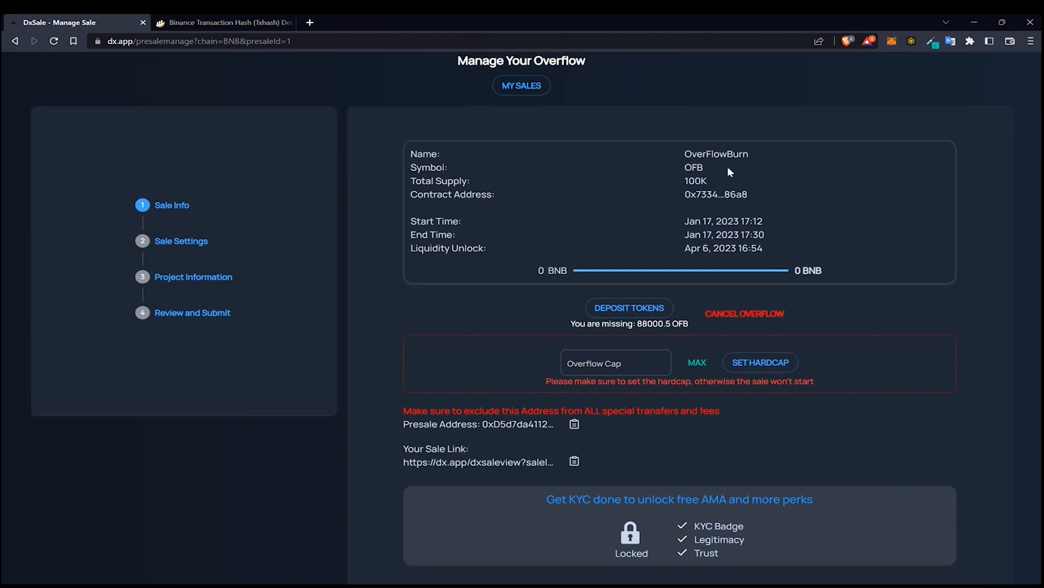
pyautogui.click(640, 309)
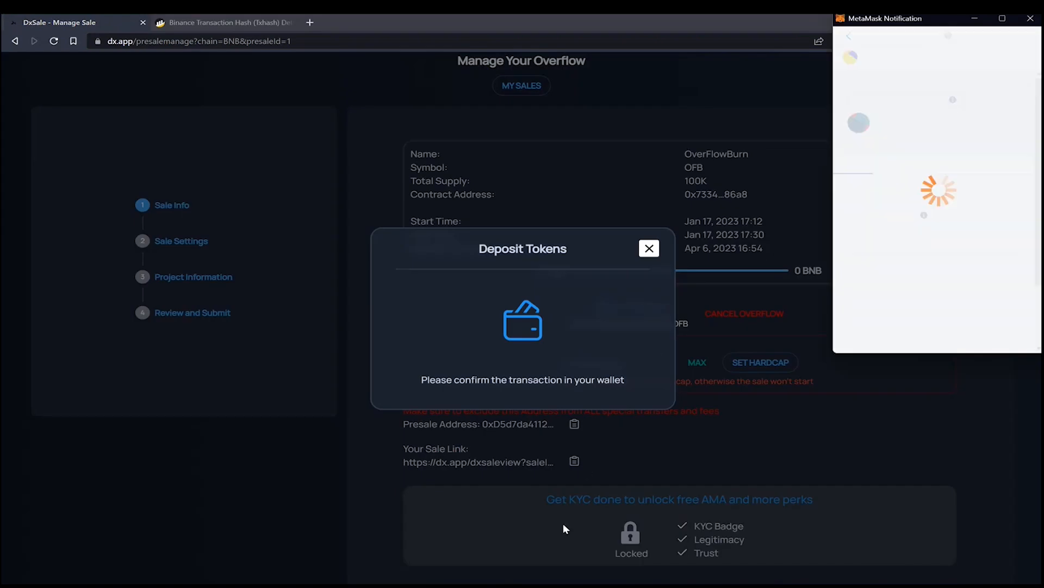
pyautogui.scroll(-3, 951, 272)
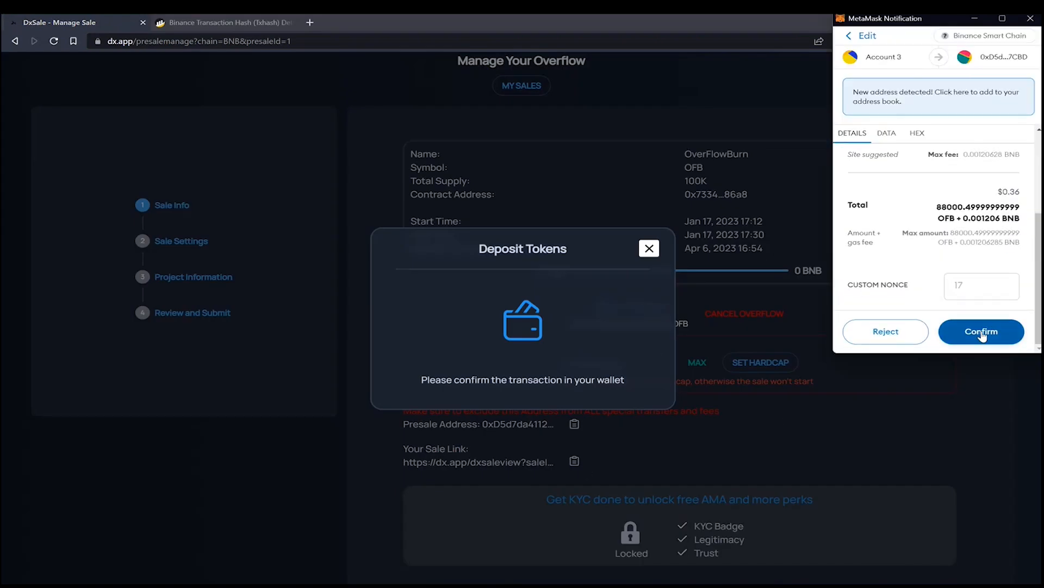
pyautogui.click(981, 331)
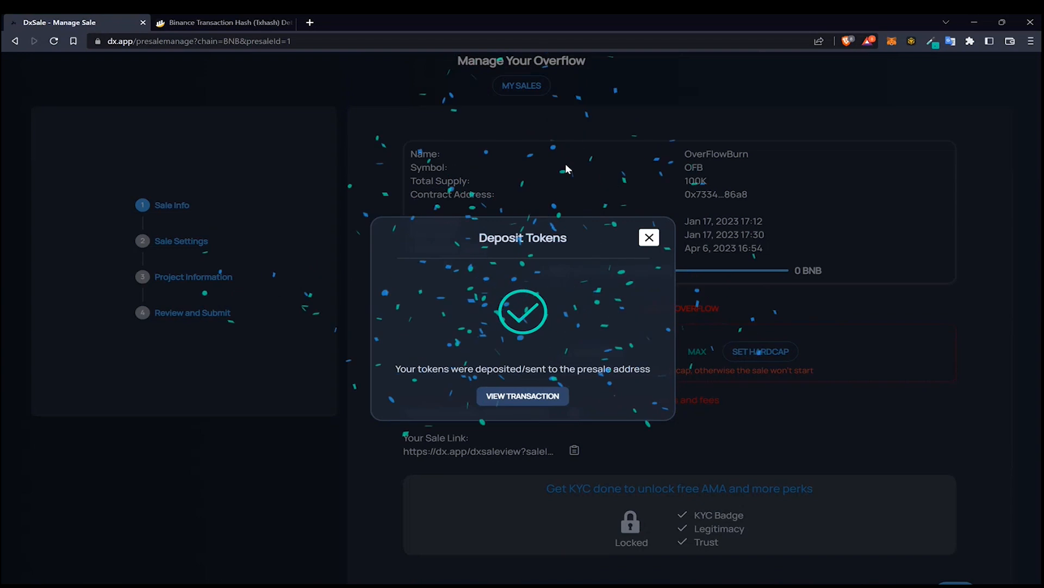
pyautogui.click(649, 239)
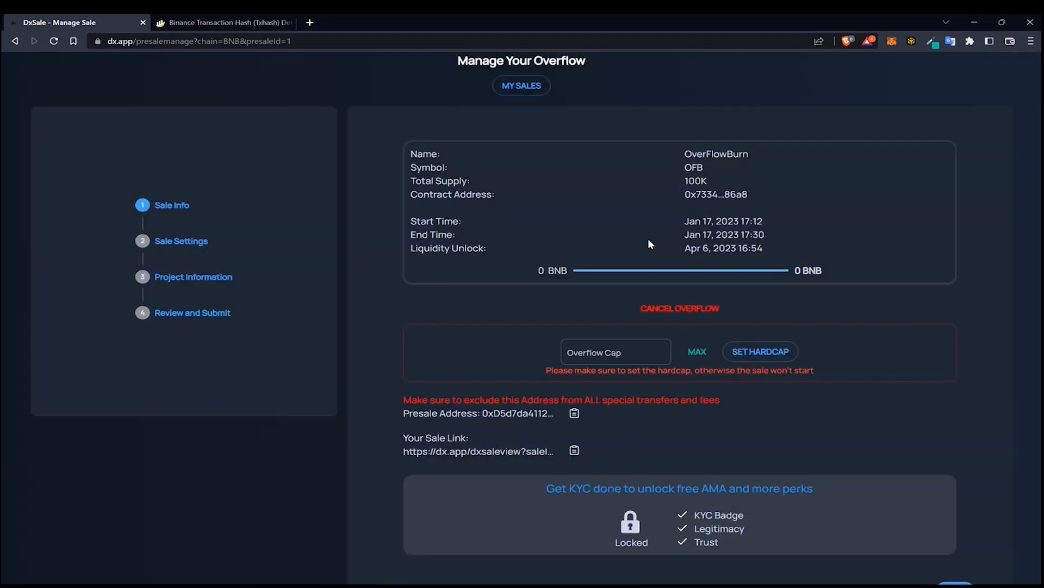
# Try to set the overflow hardcap to 0.2 BNB
pyautogui.click(624, 356)
pyautogui.click(593, 316)
pyautogui.click(607, 350)
pyautogui.click(604, 318)
pyautogui.click(610, 350)
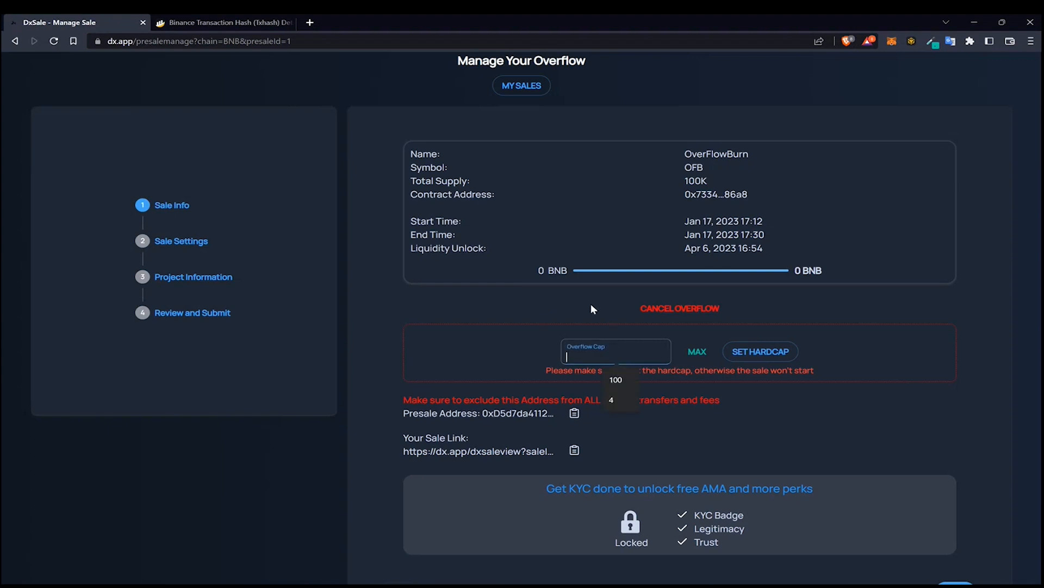
pyautogui.write('0.2')
pyautogui.click(735, 357)
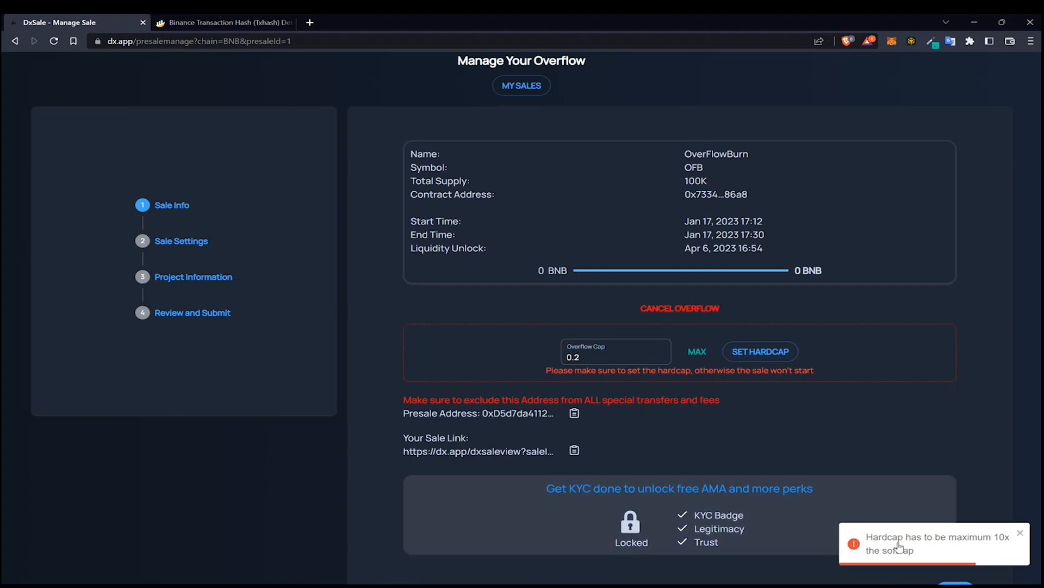
# Set the overflow hardcap to the maximum of 0.1 BNB and confirm the wallet transaction
pyautogui.doubleClick(624, 361)
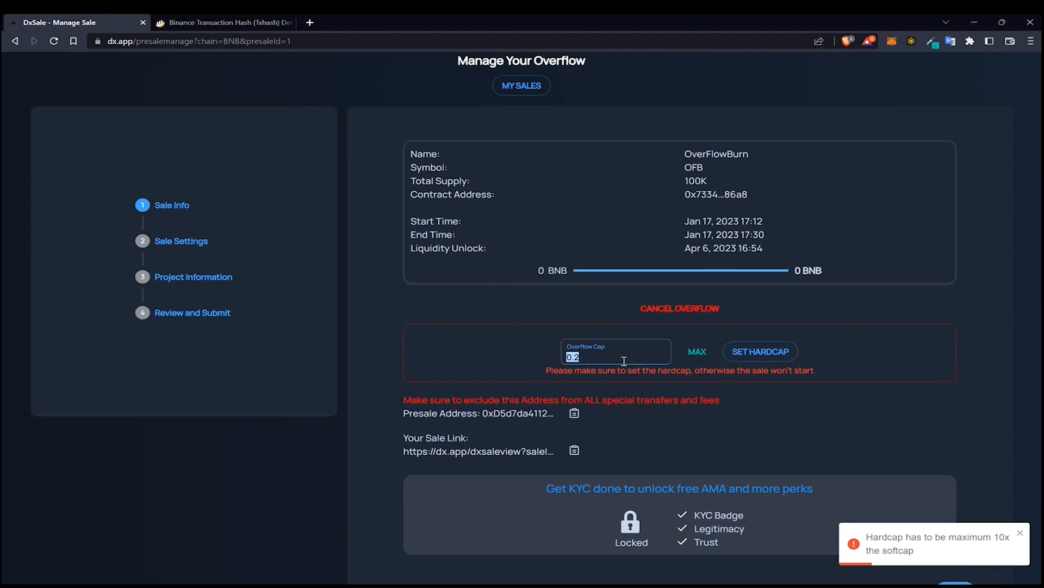
pyautogui.write('0')
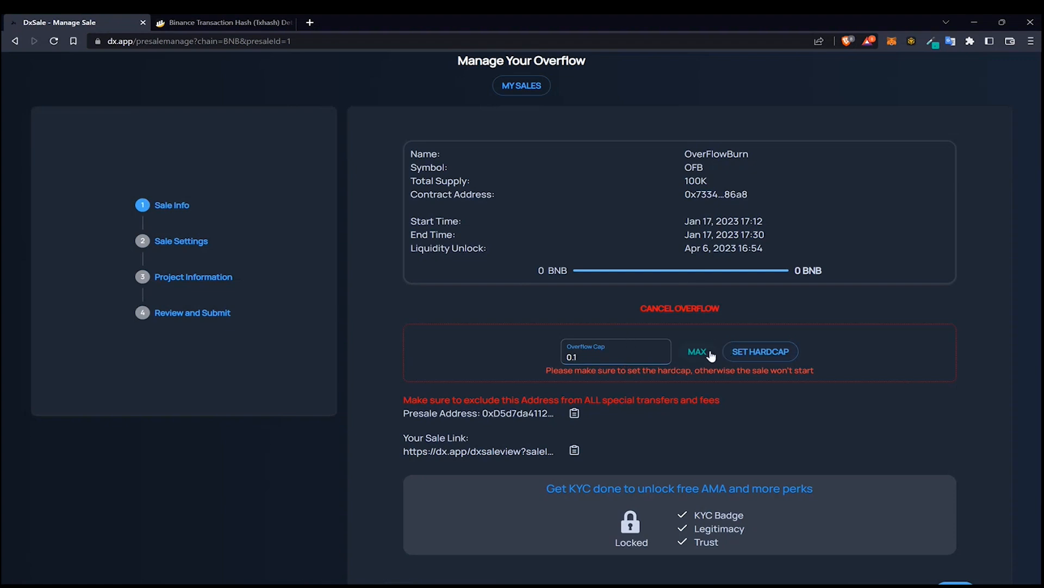
pyautogui.doubleClick(655, 357)
pyautogui.press('BackSpace')
pyautogui.click(696, 354)
pyautogui.click(740, 356)
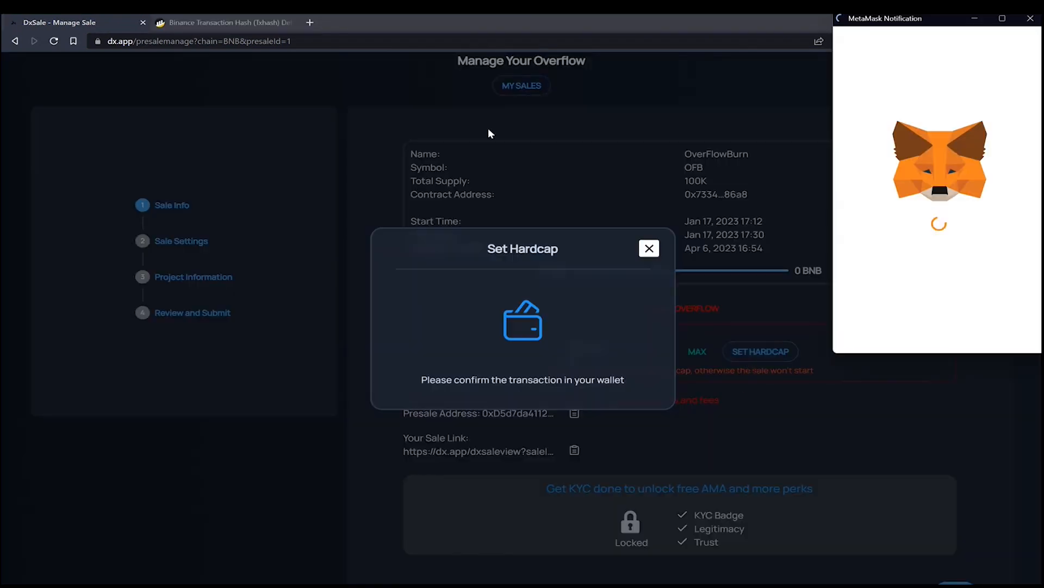
pyautogui.scroll(-5, 925, 291)
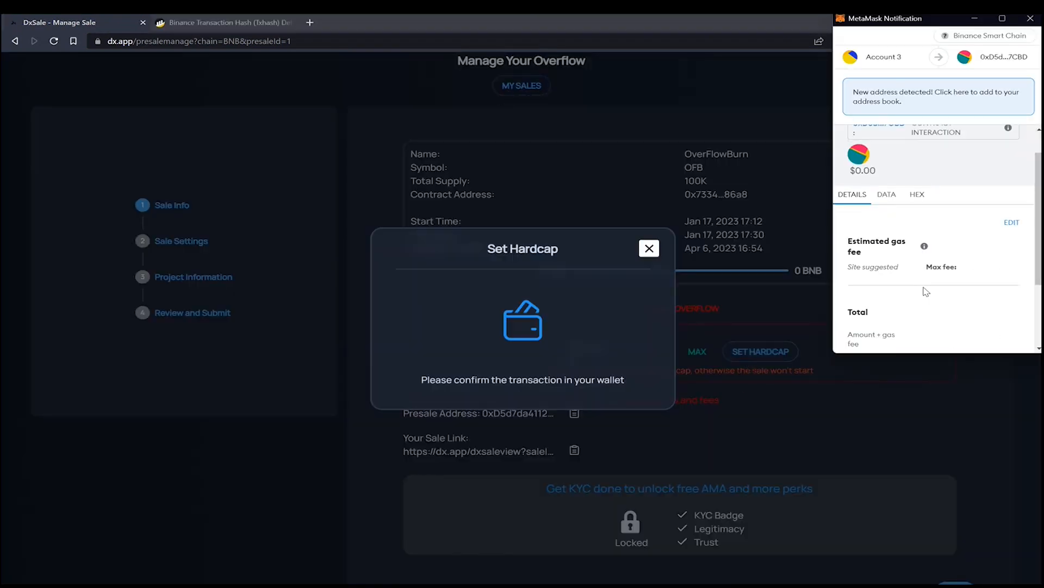
pyautogui.click(973, 342)
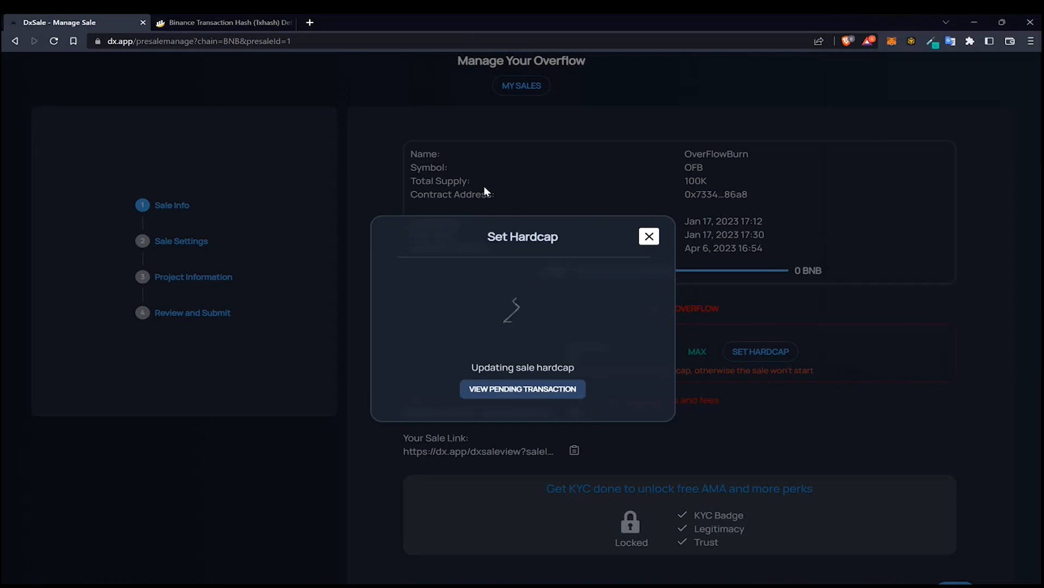
pyautogui.click(650, 237)
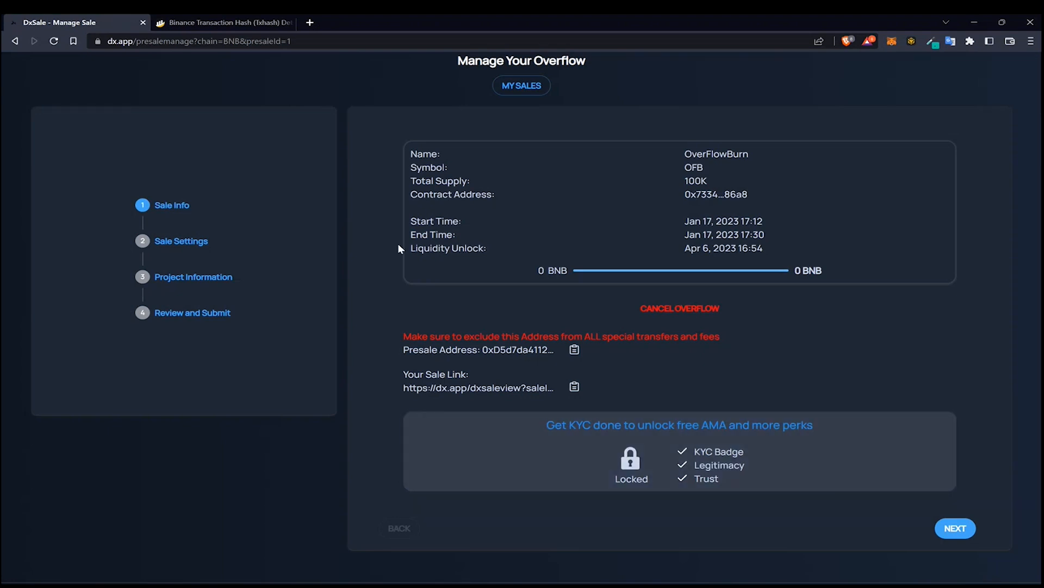
# Open the KYC submission page
pyautogui.scroll(2, 394, 241)
pyautogui.moveTo(213, 98)
pyautogui.click(220, 139)
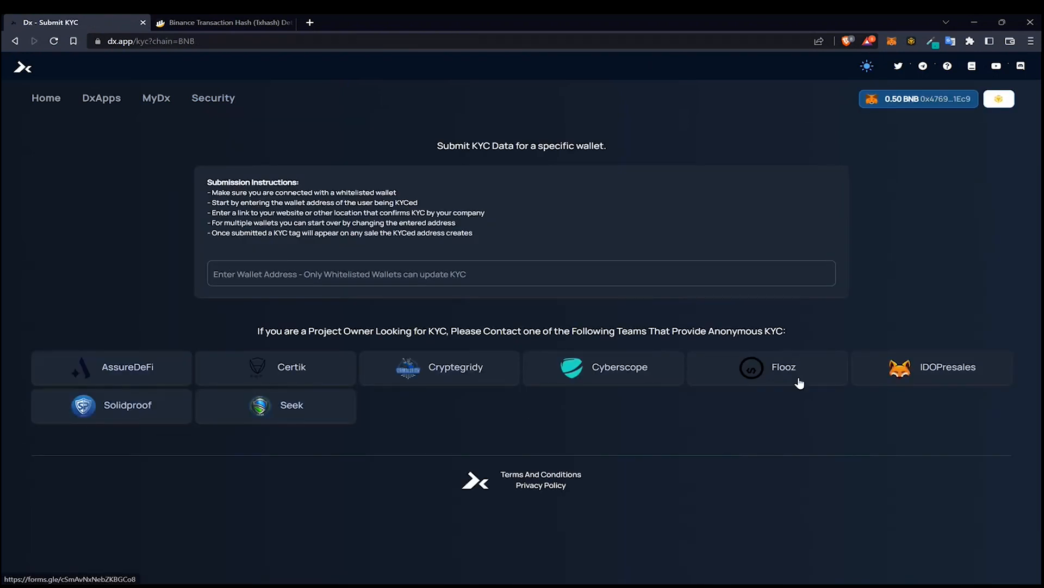
# Browse the list of all sales, filtering it by KYC and Audit and back to All
pyautogui.moveTo(103, 99)
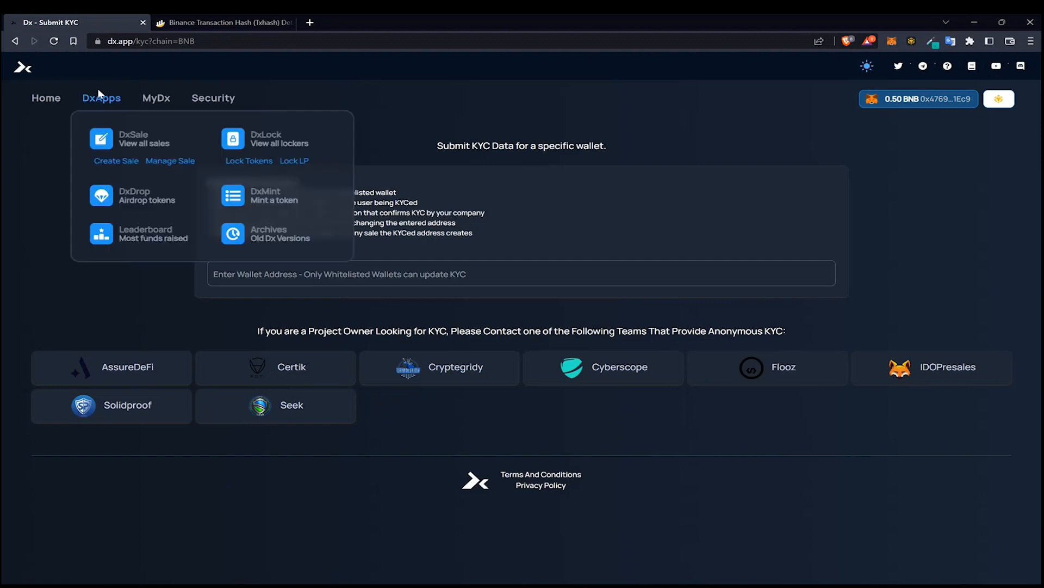
pyautogui.click(122, 134)
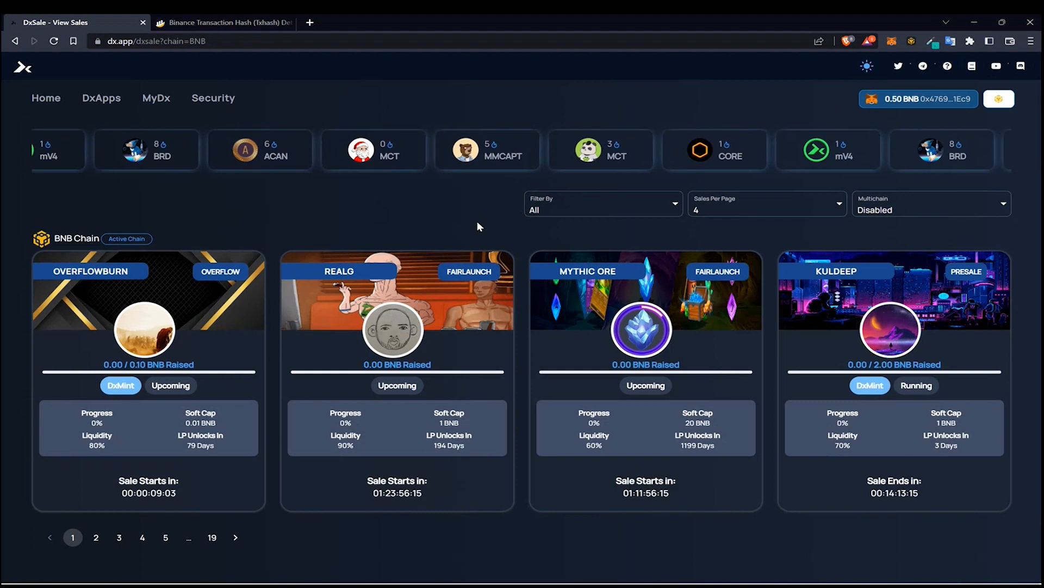
pyautogui.click(550, 211)
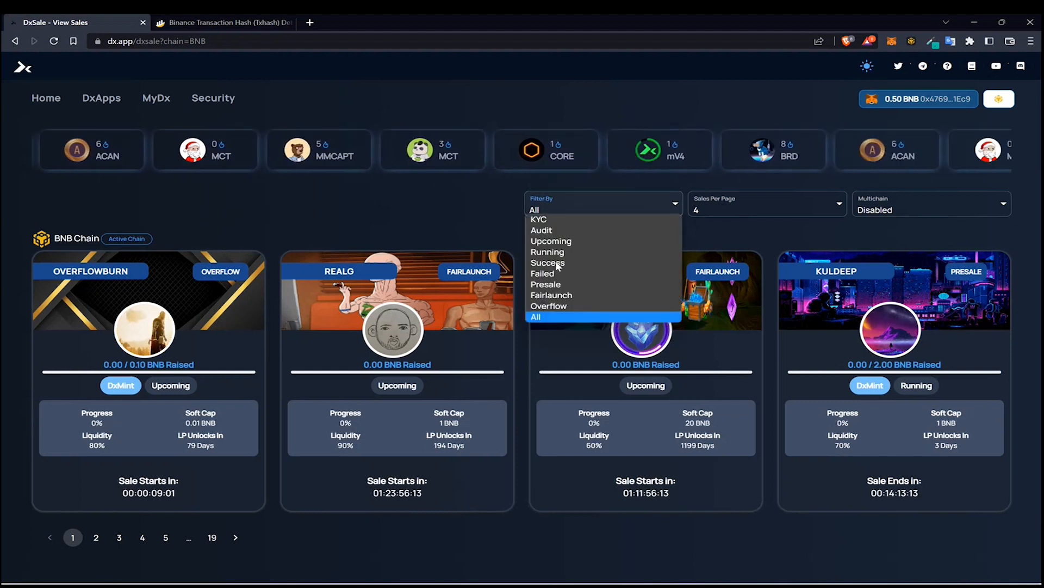
pyautogui.click(544, 220)
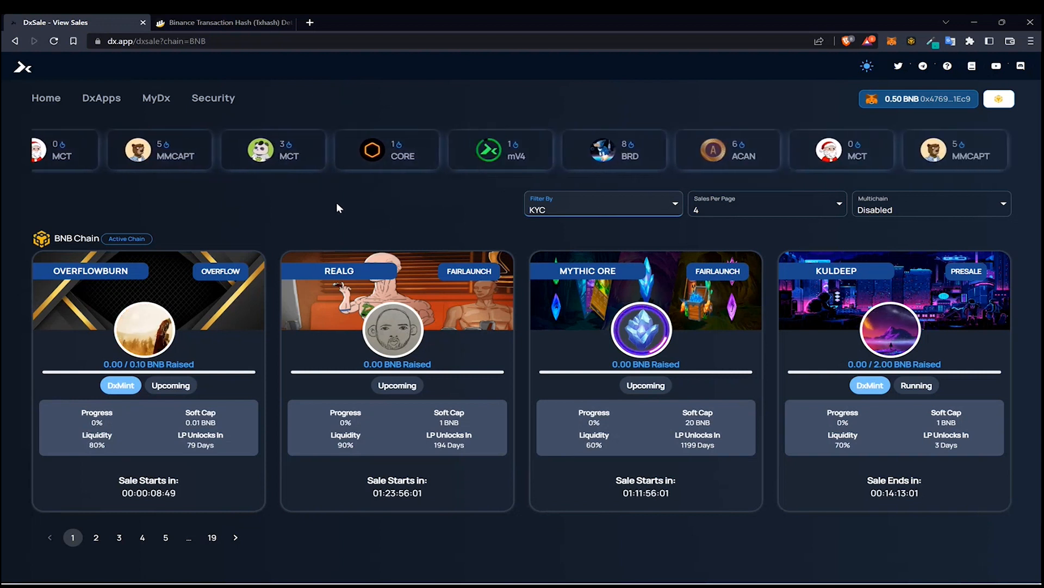
pyautogui.click(551, 210)
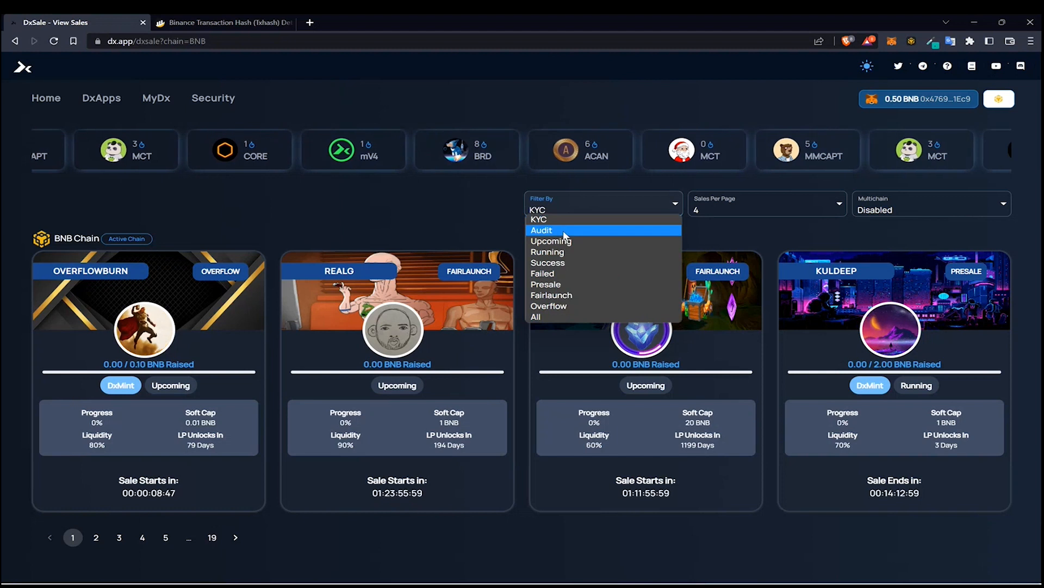
pyautogui.click(538, 317)
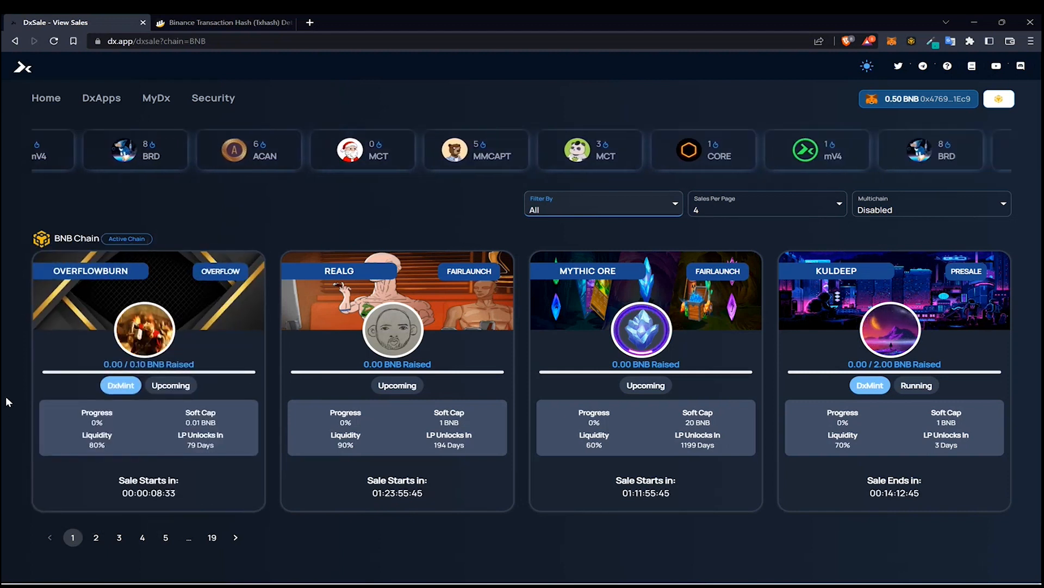
pyautogui.moveTo(132, 397)
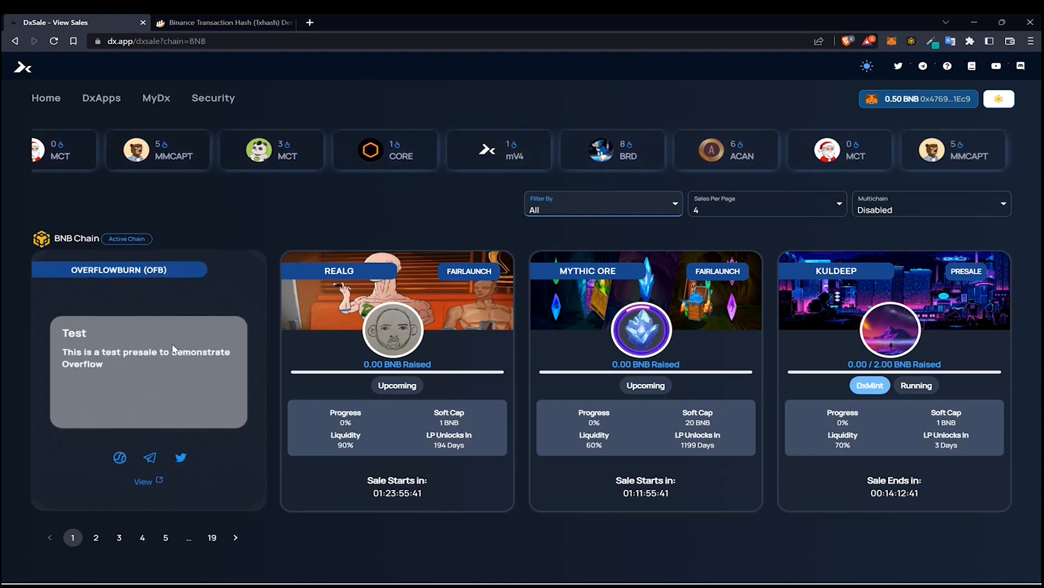
pyautogui.click(574, 214)
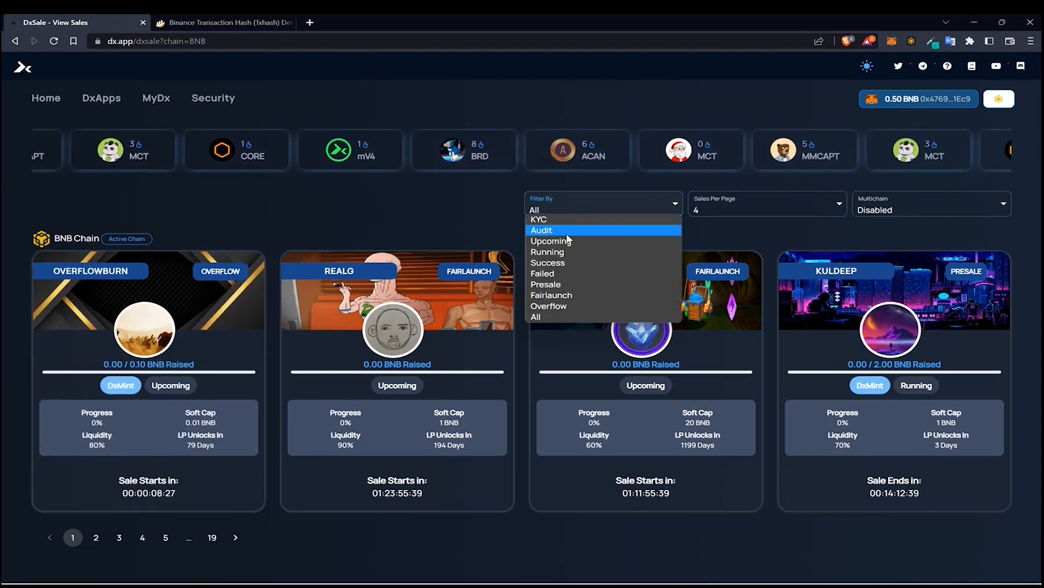
pyautogui.click(567, 233)
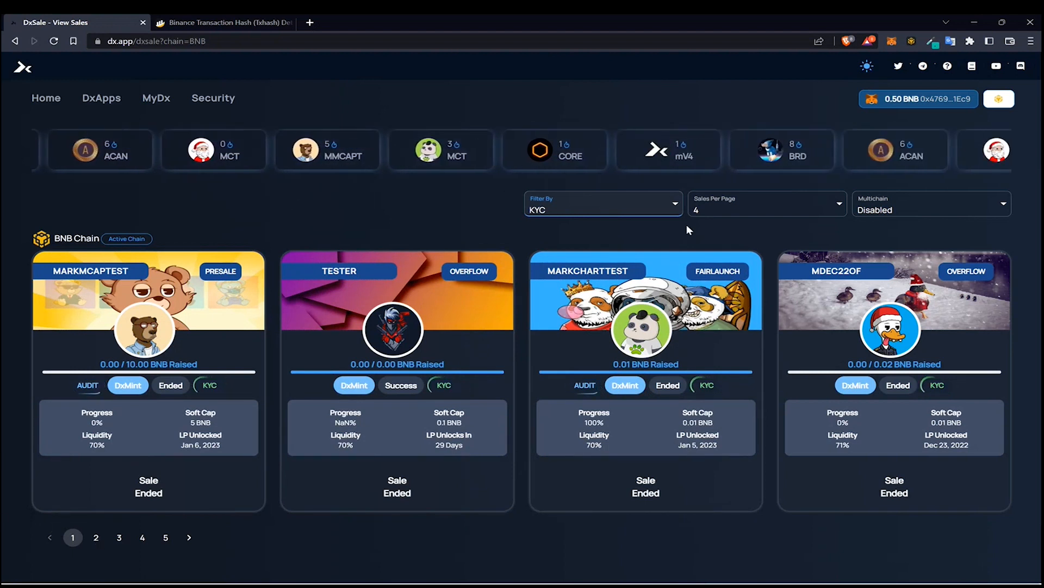
pyautogui.click(646, 212)
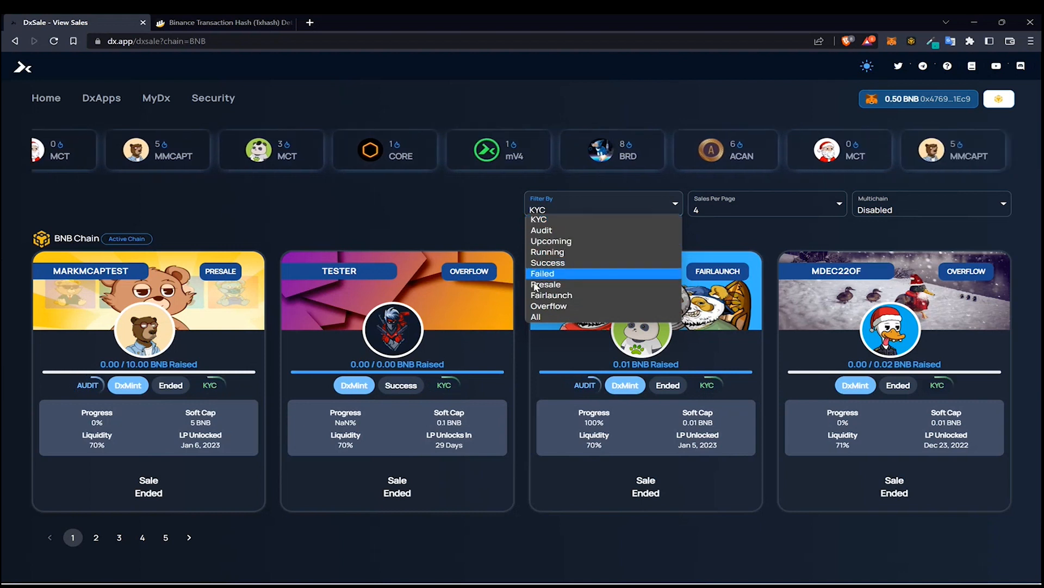
pyautogui.click(535, 317)
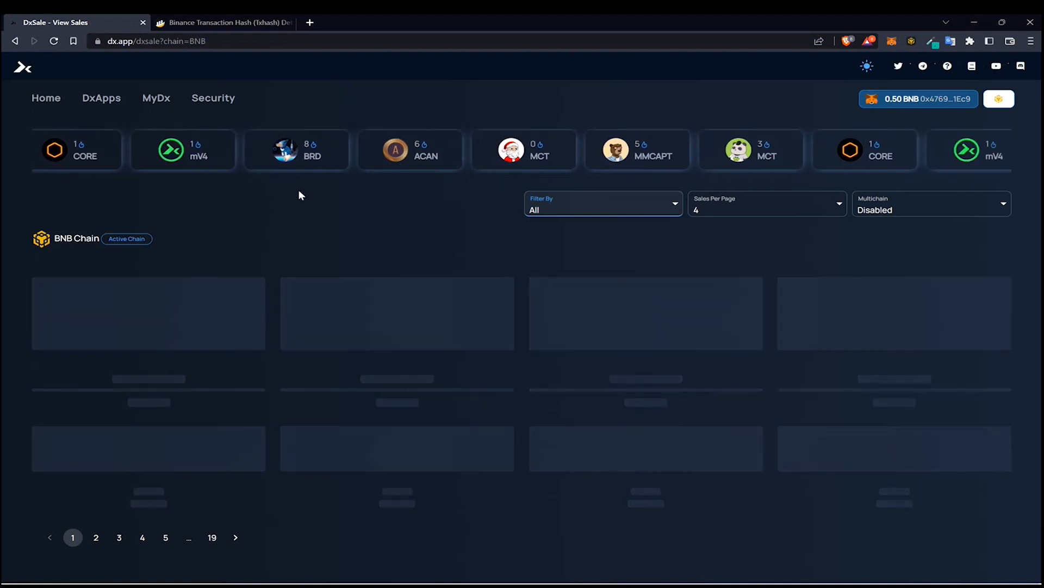
# Open the OverFlowBurn sale's public page and review its details, start countdown and voting section
pyautogui.moveTo(132, 361)
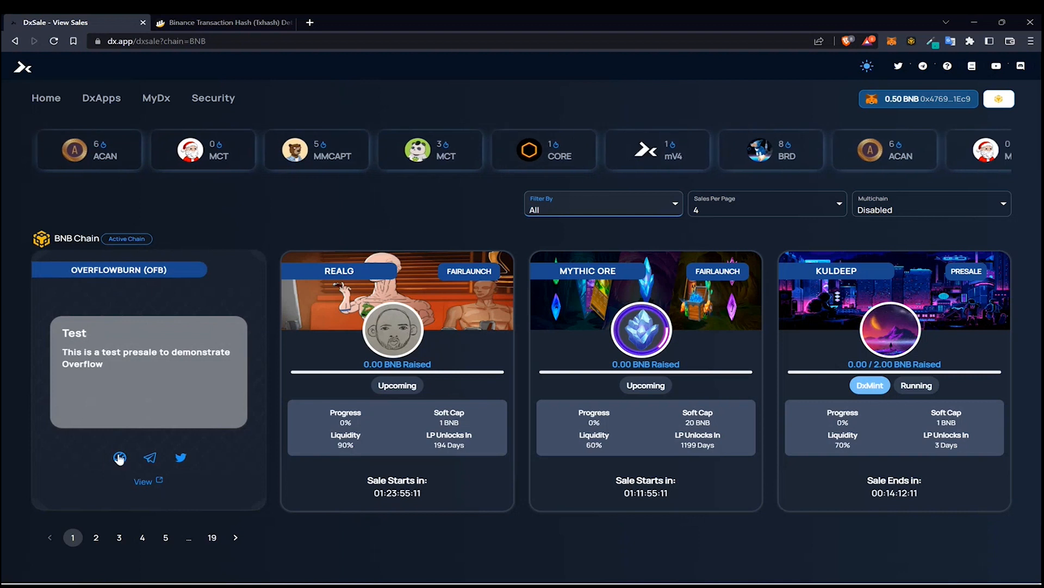
pyautogui.click(142, 483)
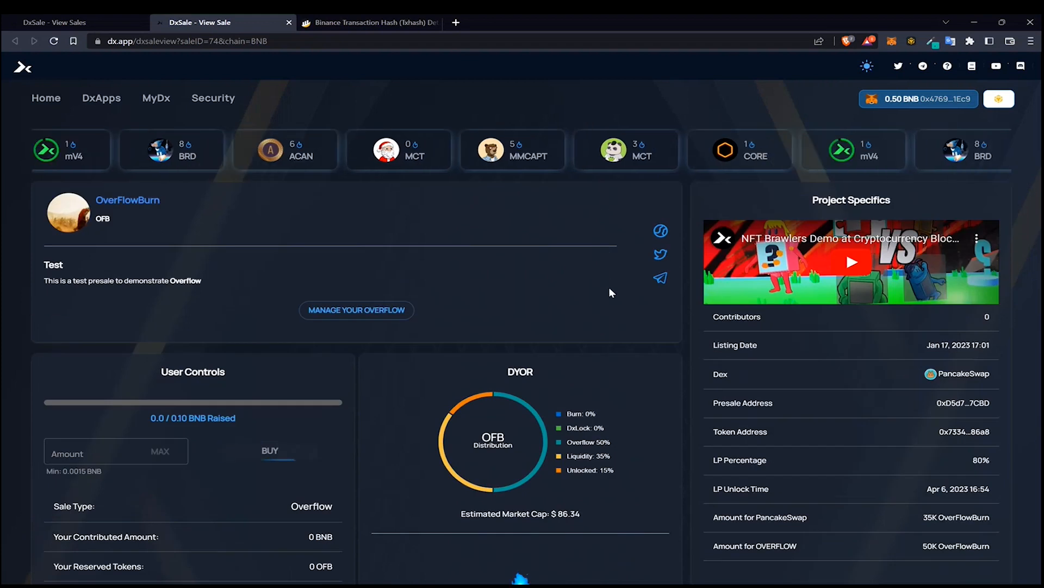
pyautogui.scroll(-1, 609, 299)
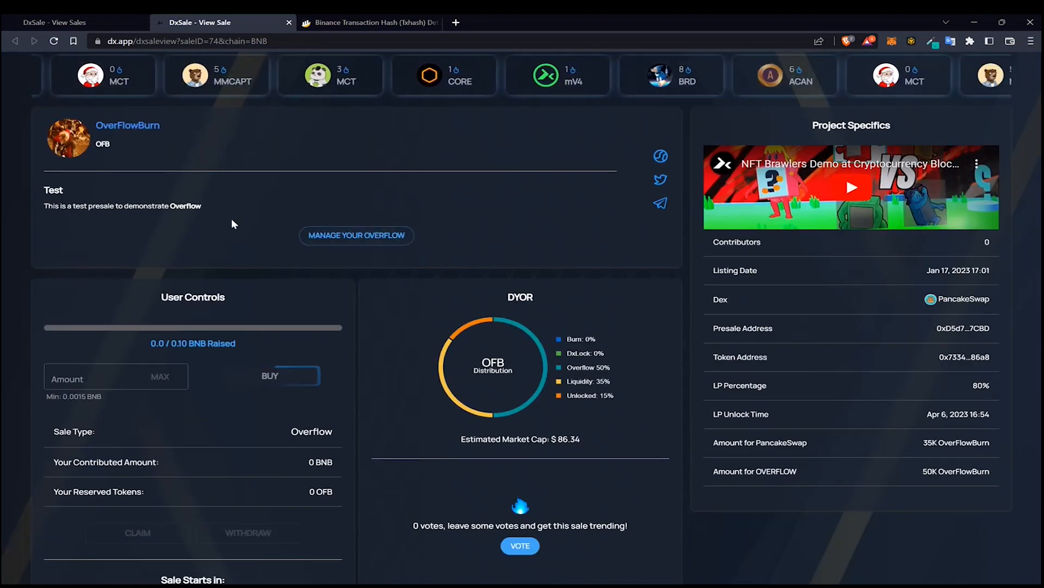
pyautogui.moveTo(55, 205); pyautogui.dragTo(181, 233)
pyautogui.click(200, 226)
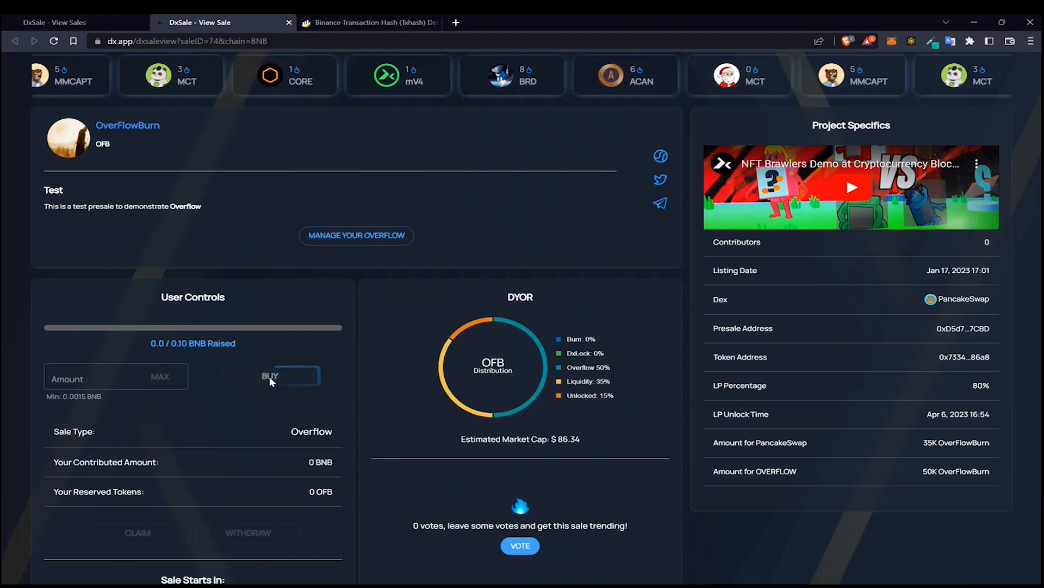
pyautogui.scroll(-2, 163, 305)
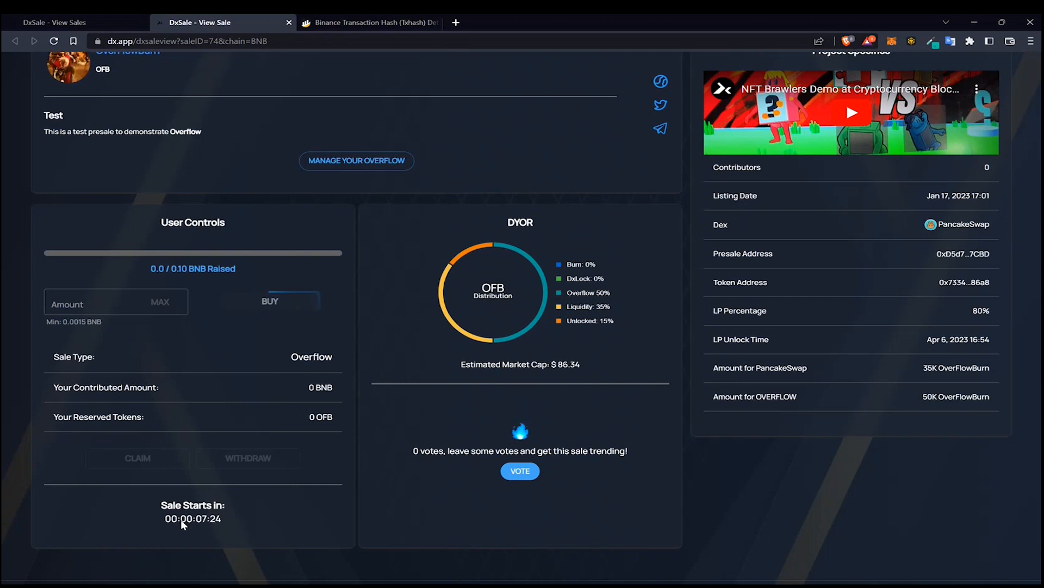
pyautogui.moveTo(148, 517); pyautogui.dragTo(236, 517)
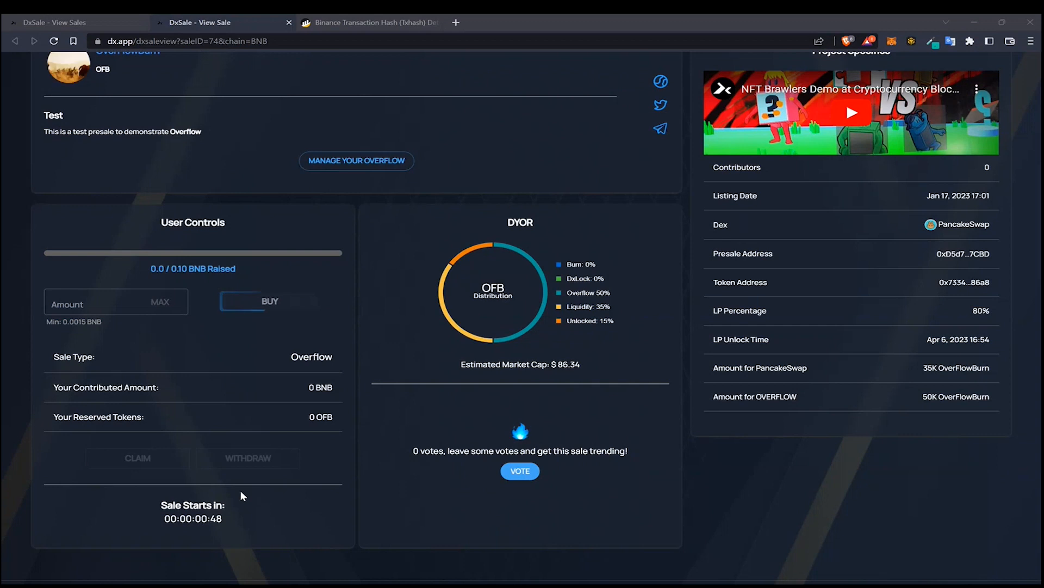
pyautogui.scroll(3, 240, 490)
pyautogui.scroll(-3, 263, 481)
pyautogui.scroll(3, 479, 466)
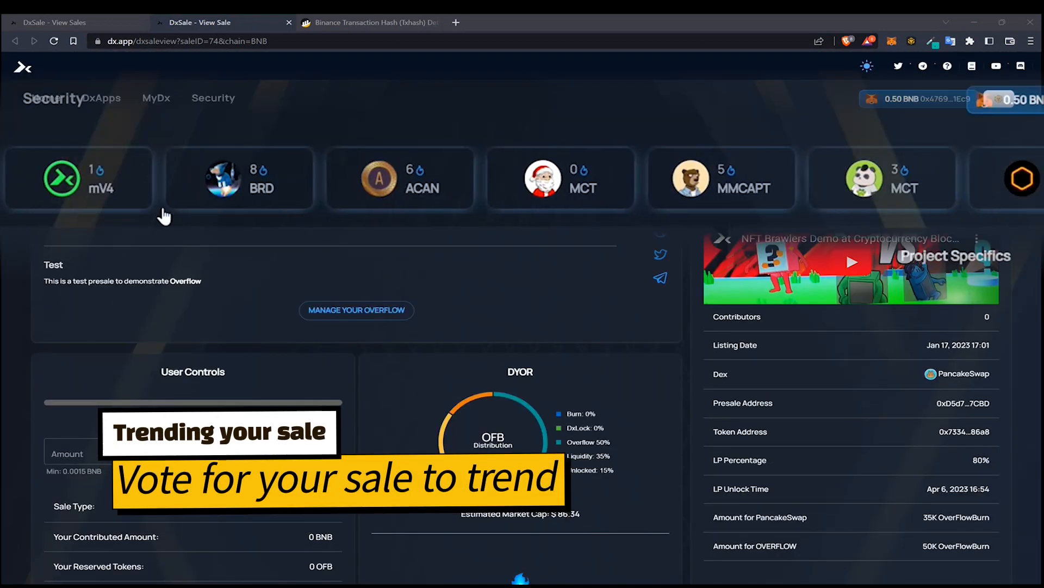
pyautogui.scroll(-4, 654, 281)
pyautogui.scroll(4, 655, 278)
pyautogui.scroll(-4, 686, 237)
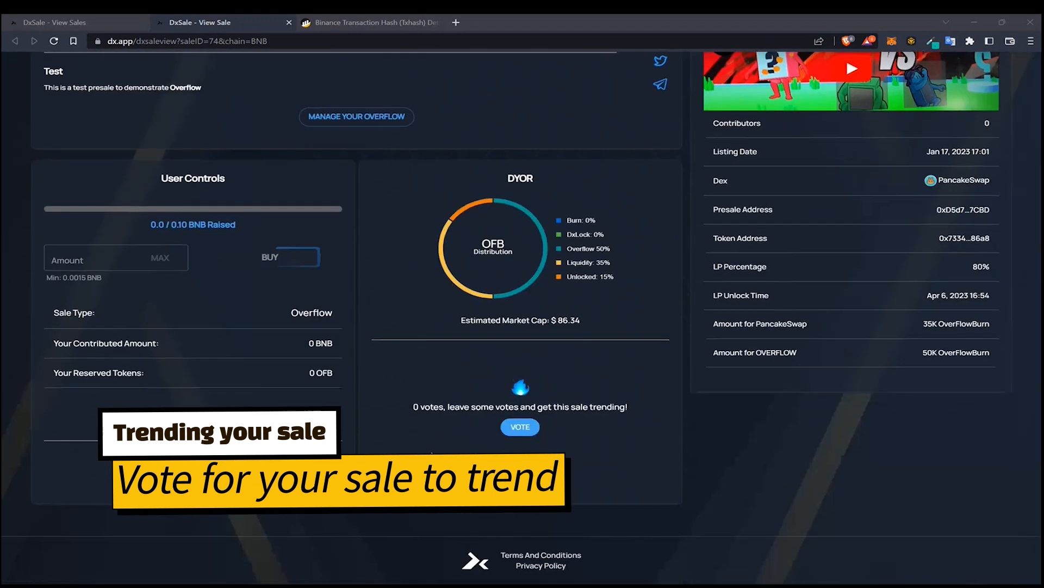
# Try to upvote the sale from its voting section
pyautogui.click(522, 427)
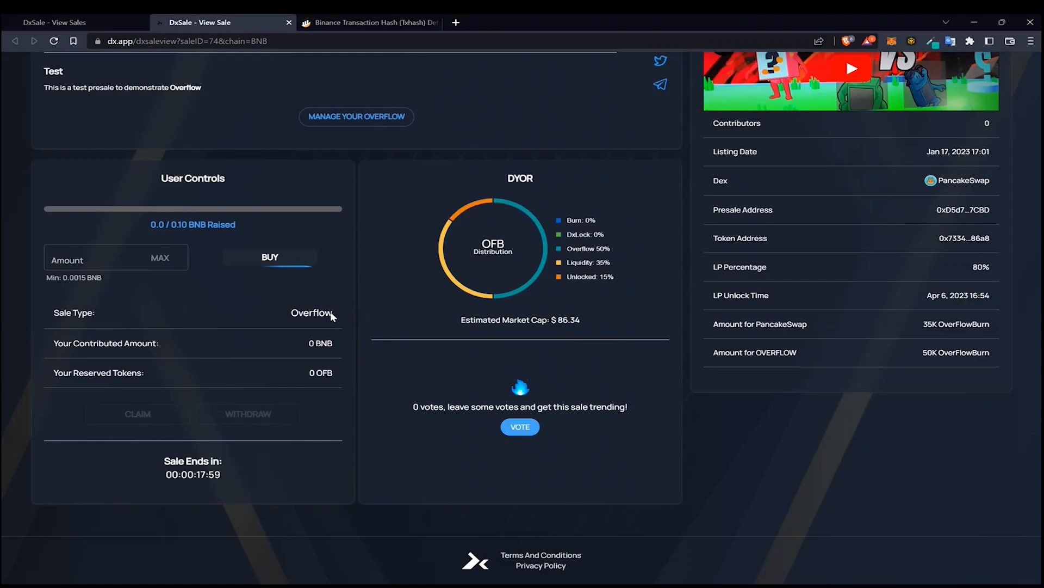
pyautogui.scroll(2, 337, 327)
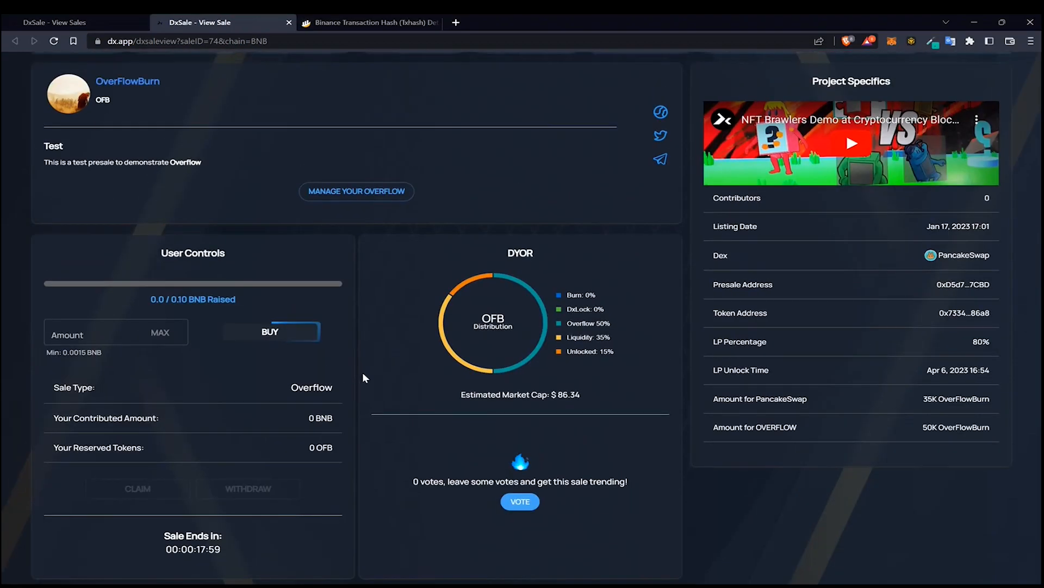
# Contribute 0.1 BNB to the sale and confirm the wallet transaction
pyautogui.scroll(-2, 375, 400)
pyautogui.click(272, 258)
pyautogui.click(114, 261)
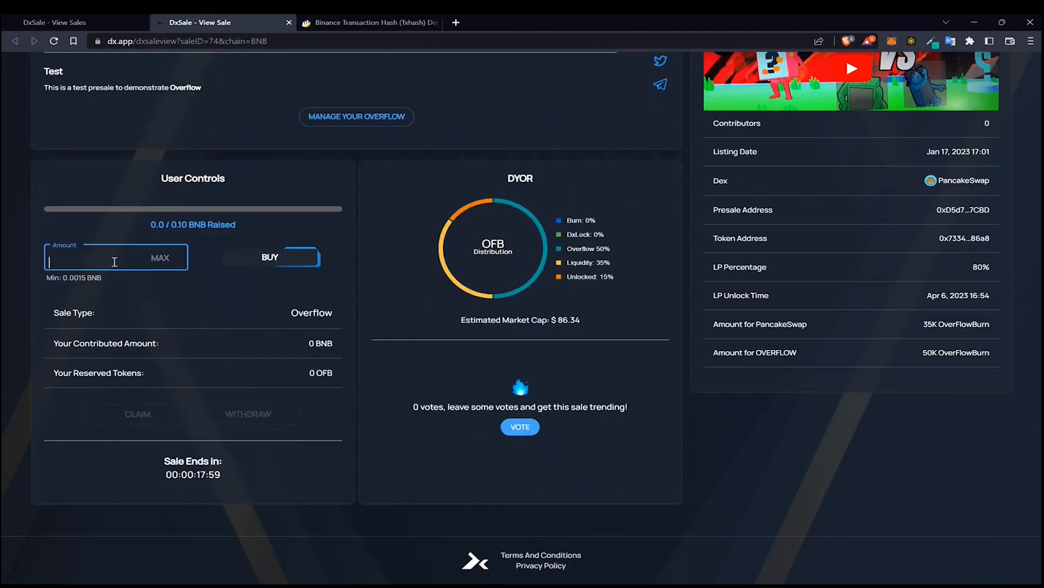
pyautogui.write('0')
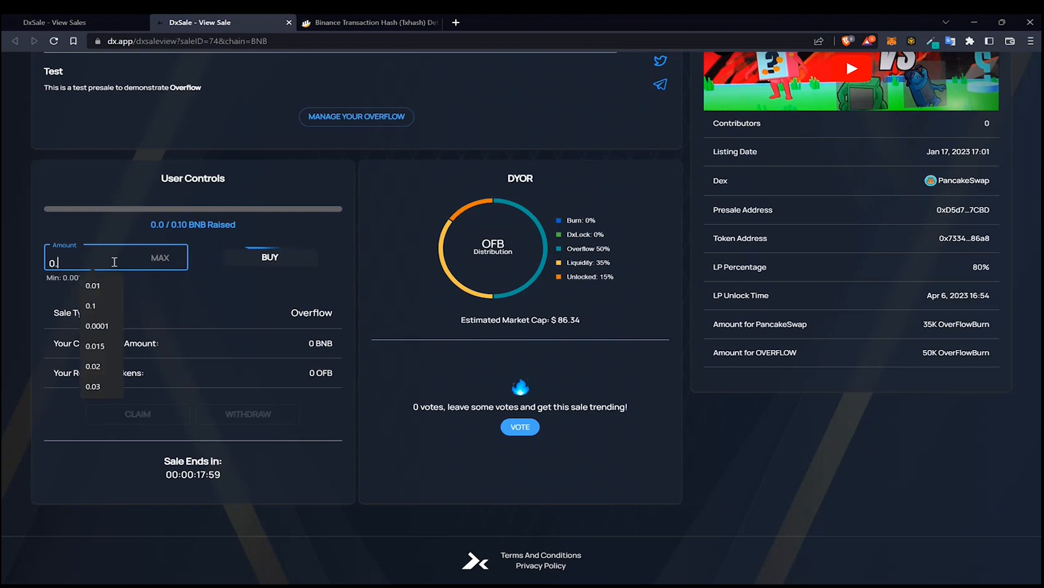
pyautogui.write('.1')
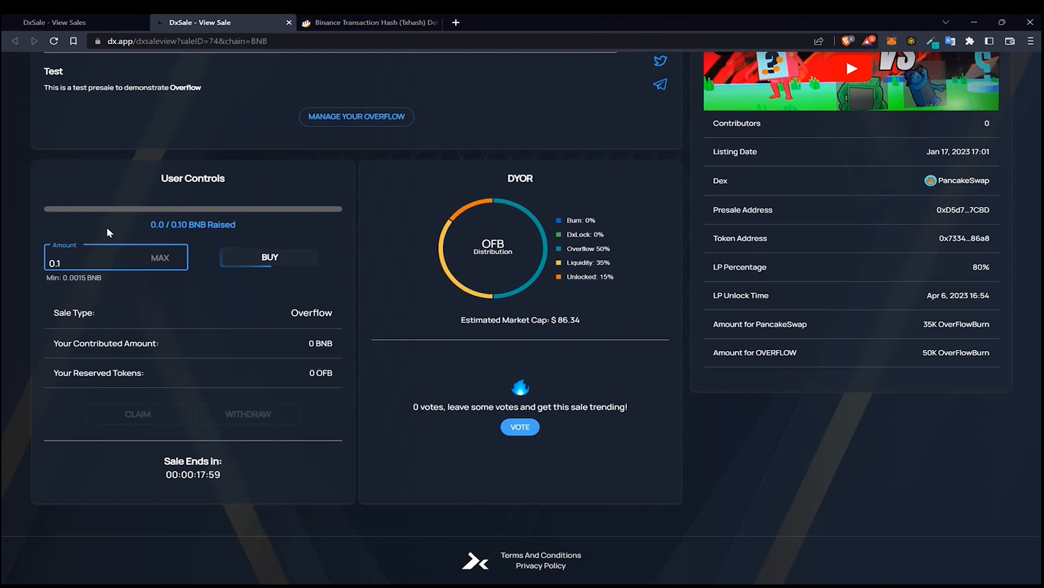
pyautogui.click(107, 233)
pyautogui.click(104, 261)
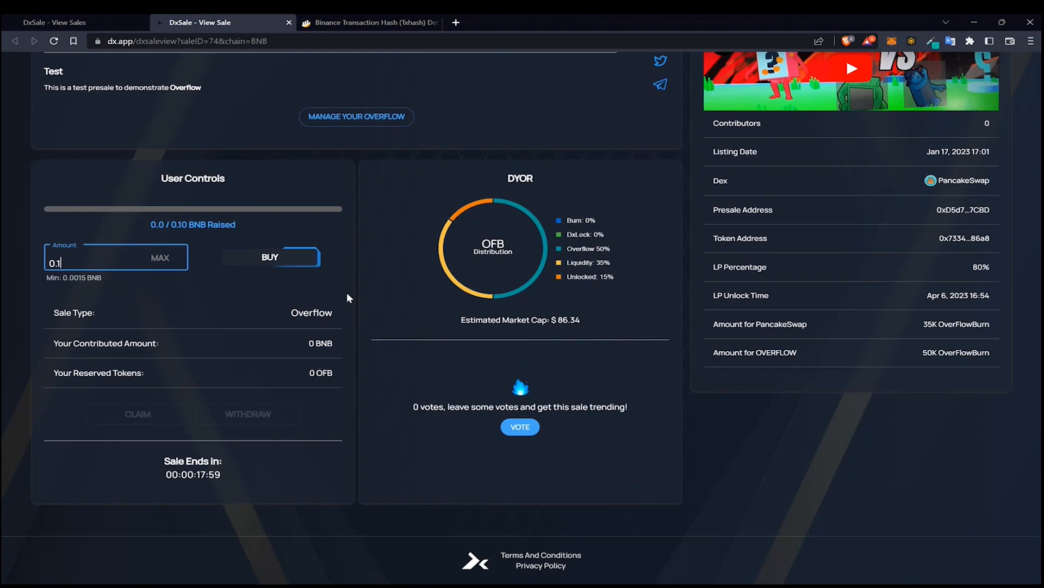
pyautogui.click(267, 261)
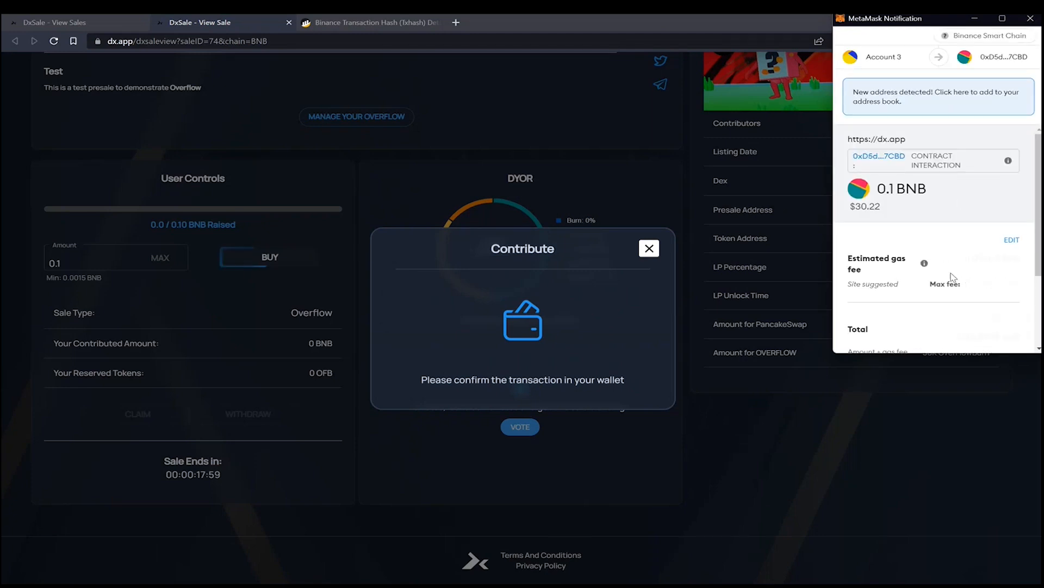
pyautogui.scroll(-3, 958, 291)
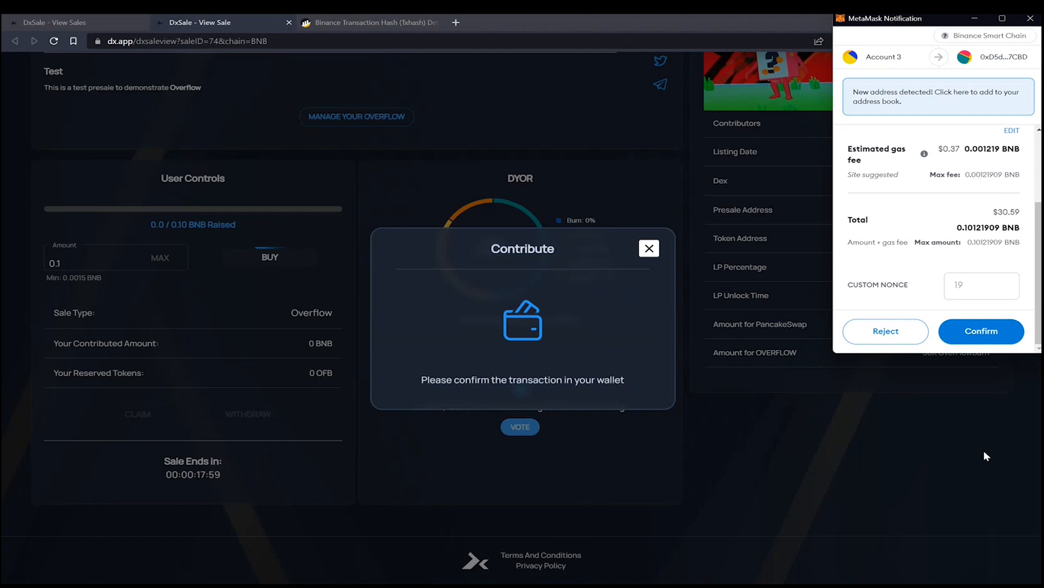
pyautogui.click(994, 341)
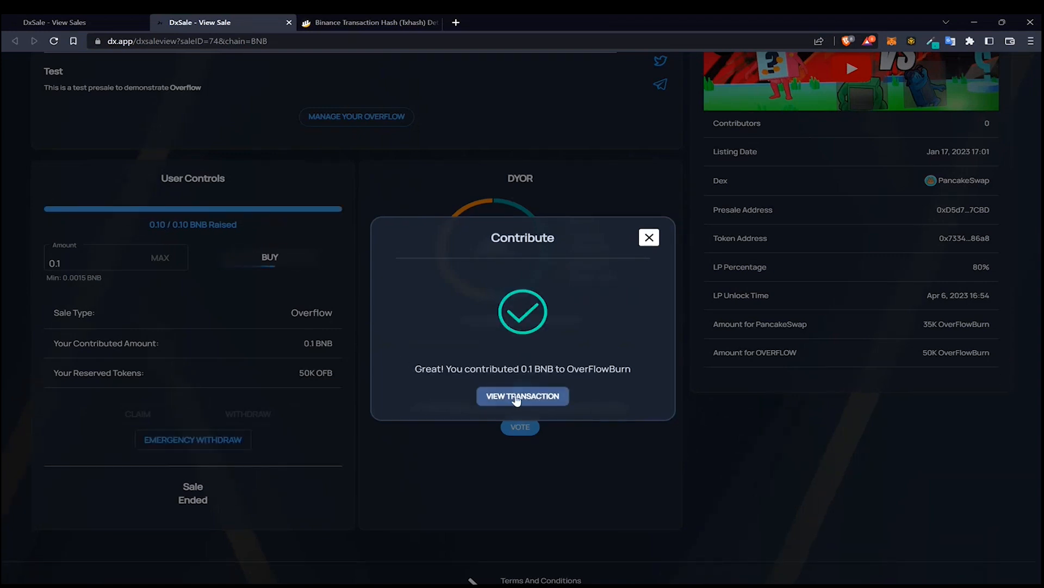
pyautogui.click(651, 240)
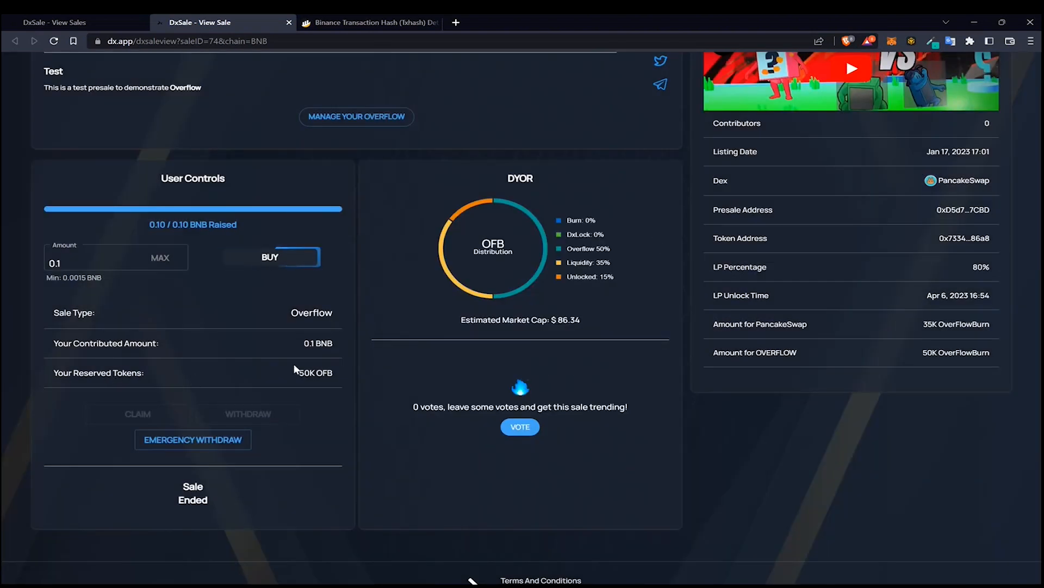
# Review the contributed amount and reserved tokens in the user controls
pyautogui.moveTo(315, 374); pyautogui.dragTo(331, 377)
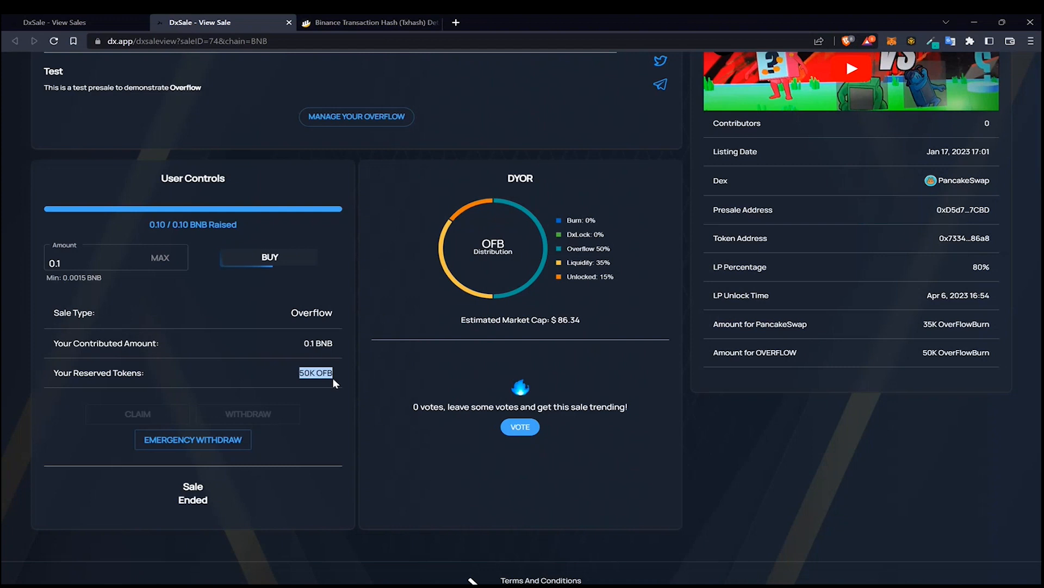
pyautogui.click(298, 368)
pyautogui.doubleClick(299, 372)
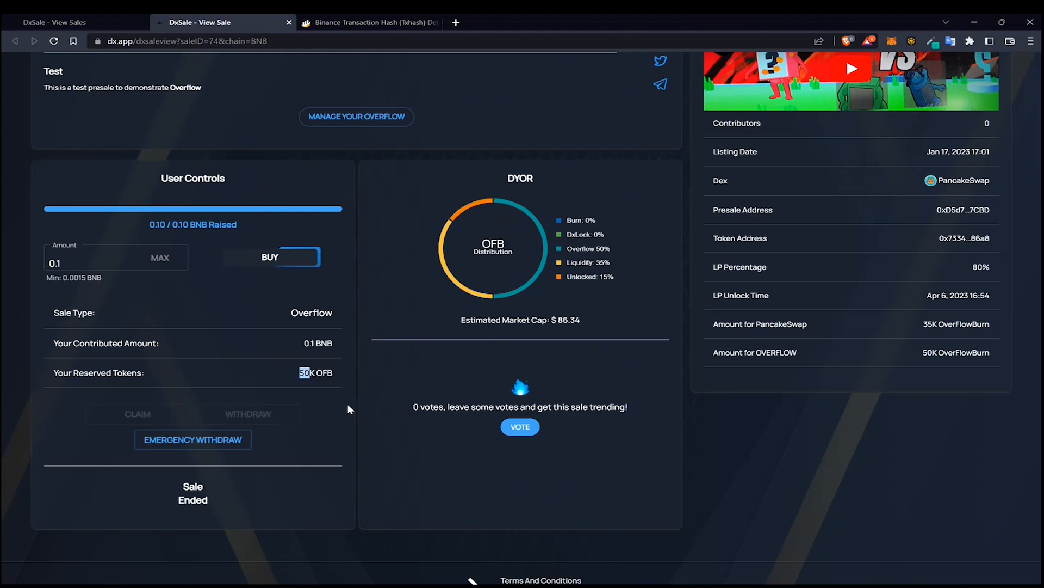
pyautogui.click(315, 378)
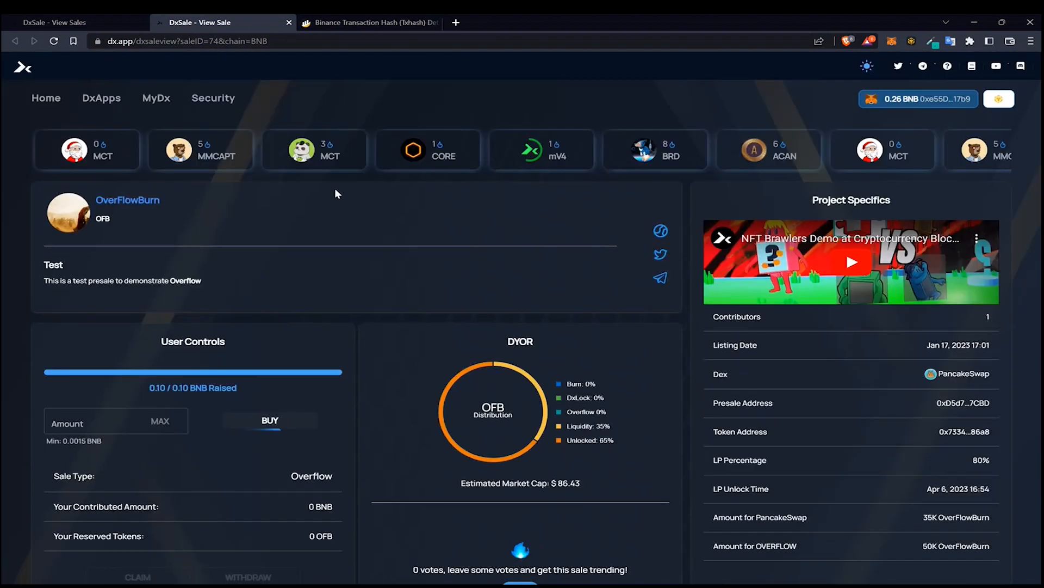
pyautogui.scroll(-3, 327, 187)
pyautogui.scroll(3, 324, 188)
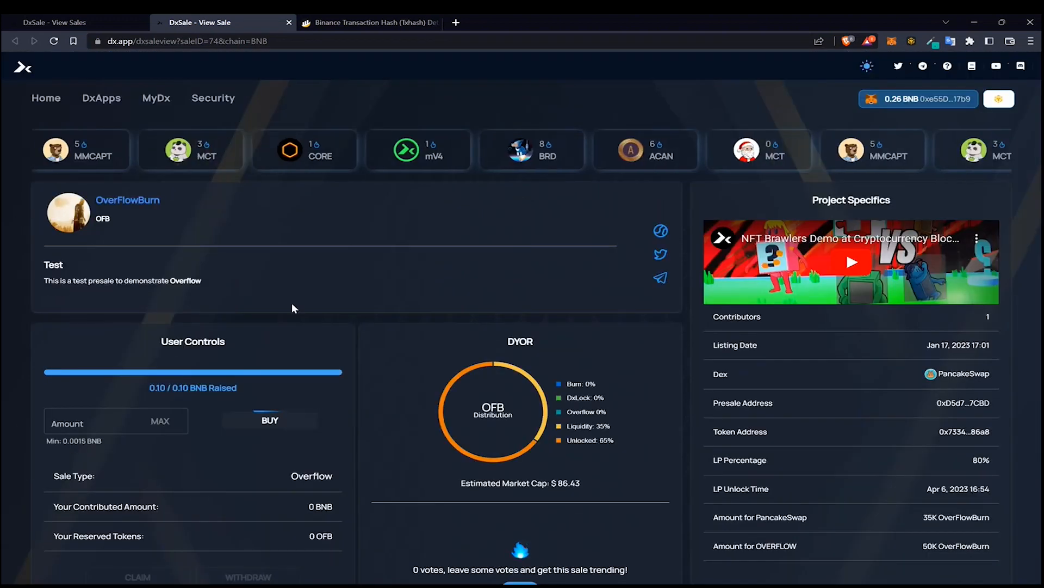
# Contribute another 0.1 BNB from the second wallet account and confirm the transaction
pyautogui.click(124, 416)
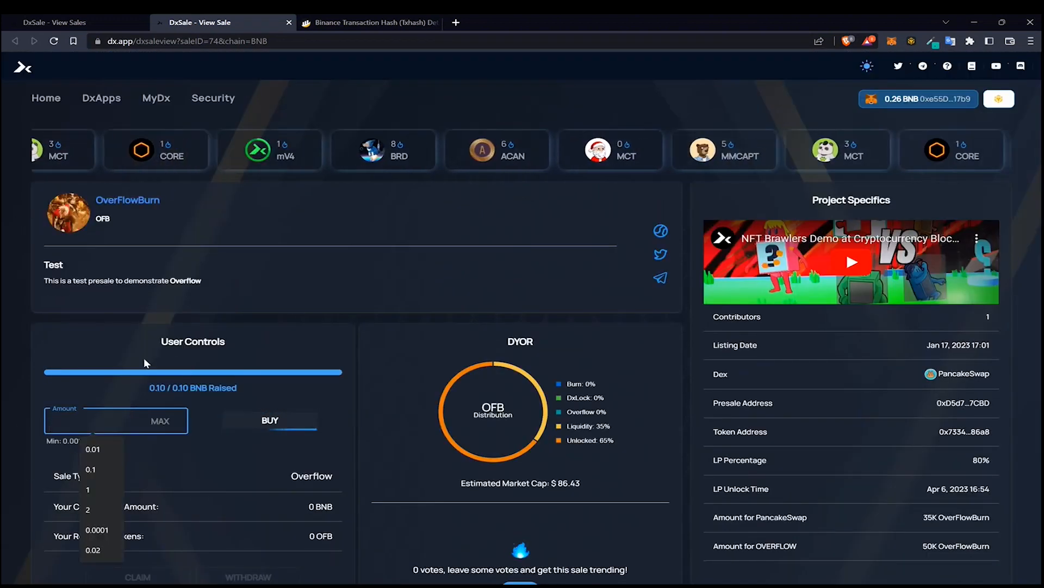
pyautogui.write('0.1')
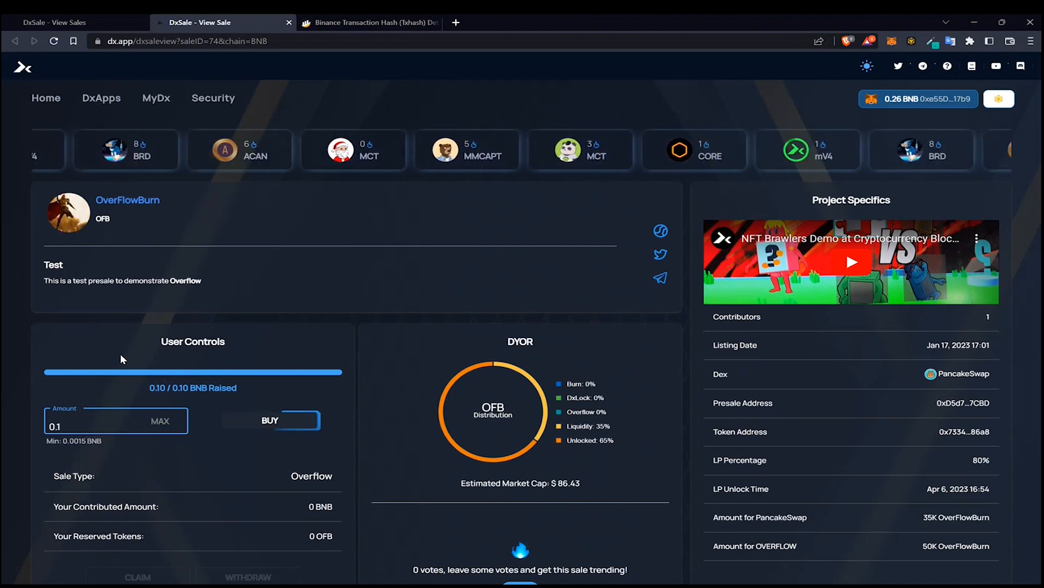
pyautogui.click(291, 420)
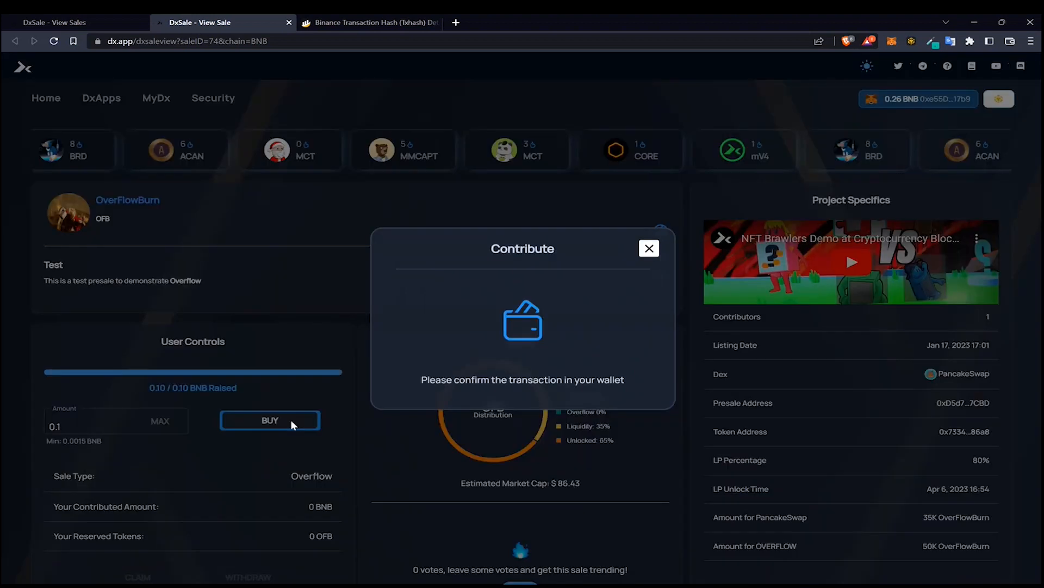
pyautogui.scroll(-5, 925, 256)
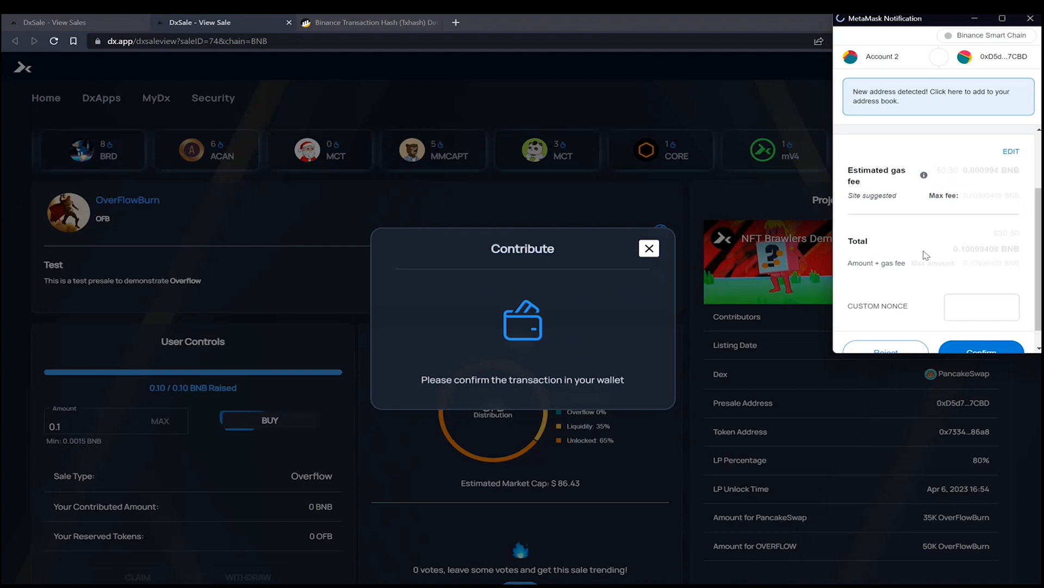
pyautogui.click(983, 345)
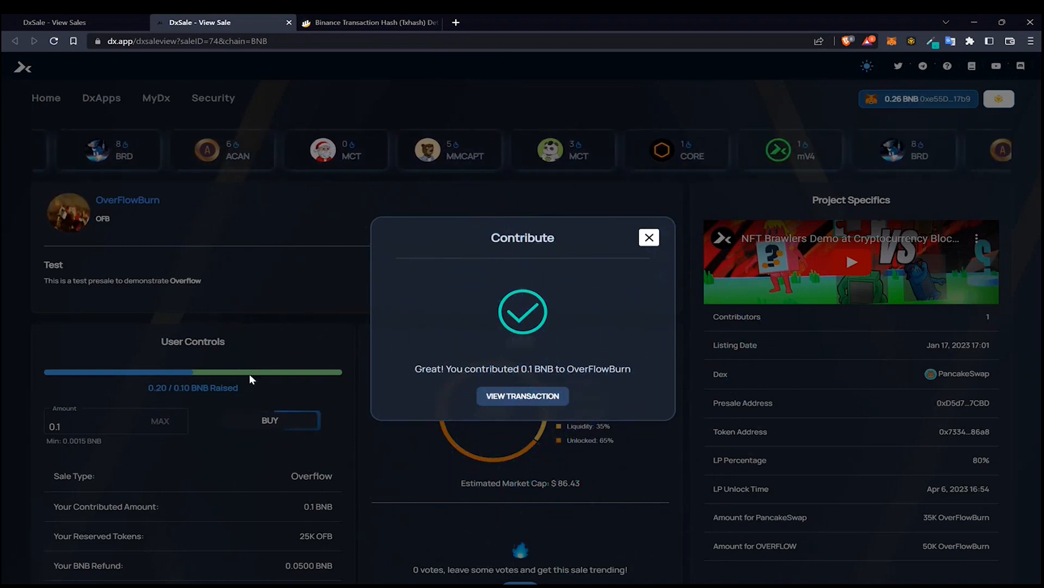
pyautogui.click(649, 239)
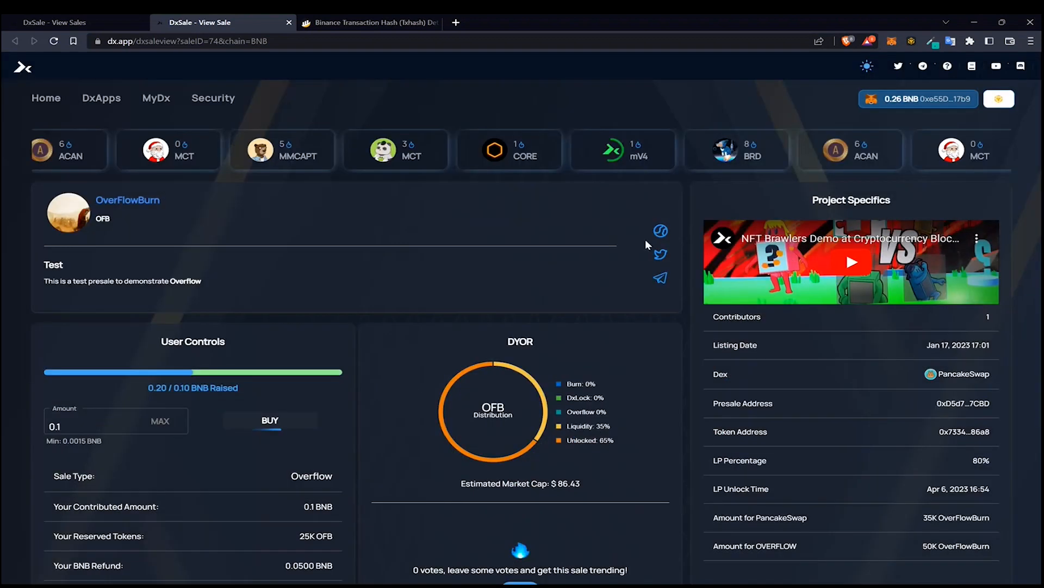
# Examine the raised total, reserved tokens and BNB refund for this account
pyautogui.scroll(-3, 334, 436)
pyautogui.moveTo(57, 415); pyautogui.dragTo(131, 416)
pyautogui.moveTo(284, 416); pyautogui.dragTo(320, 417)
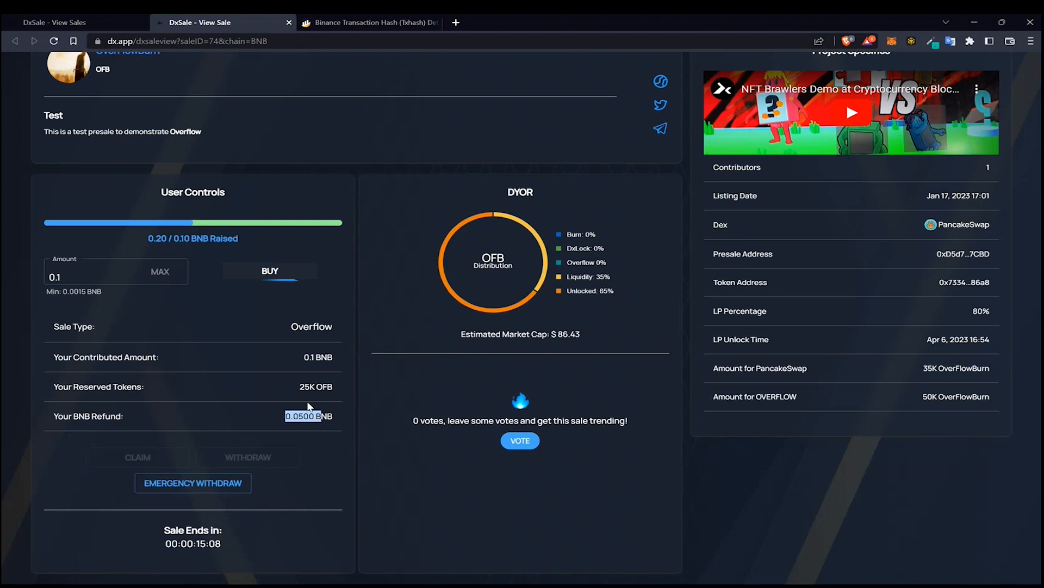
pyautogui.moveTo(93, 387); pyautogui.dragTo(127, 387)
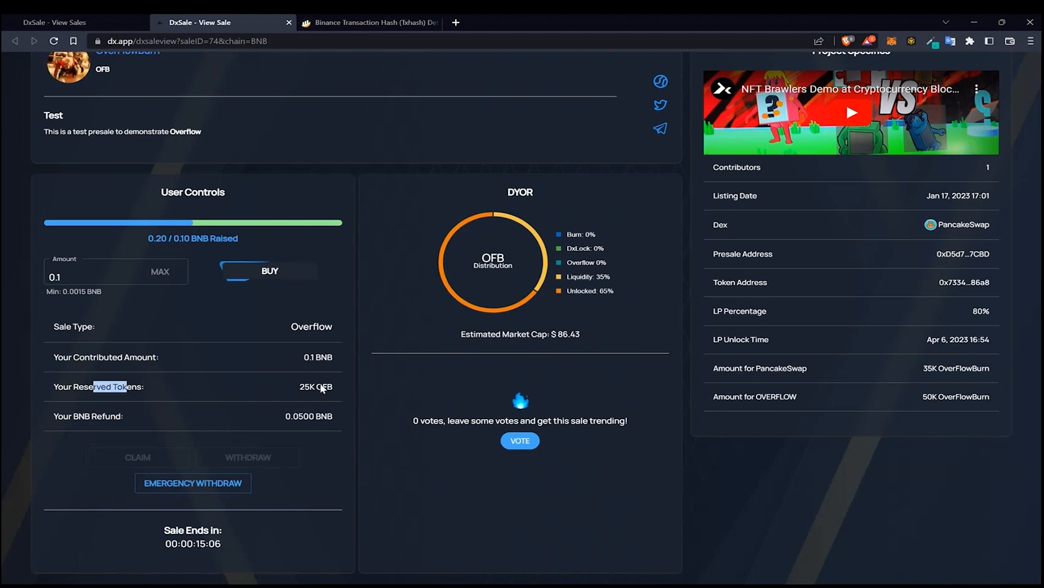
pyautogui.moveTo(299, 386); pyautogui.dragTo(314, 387)
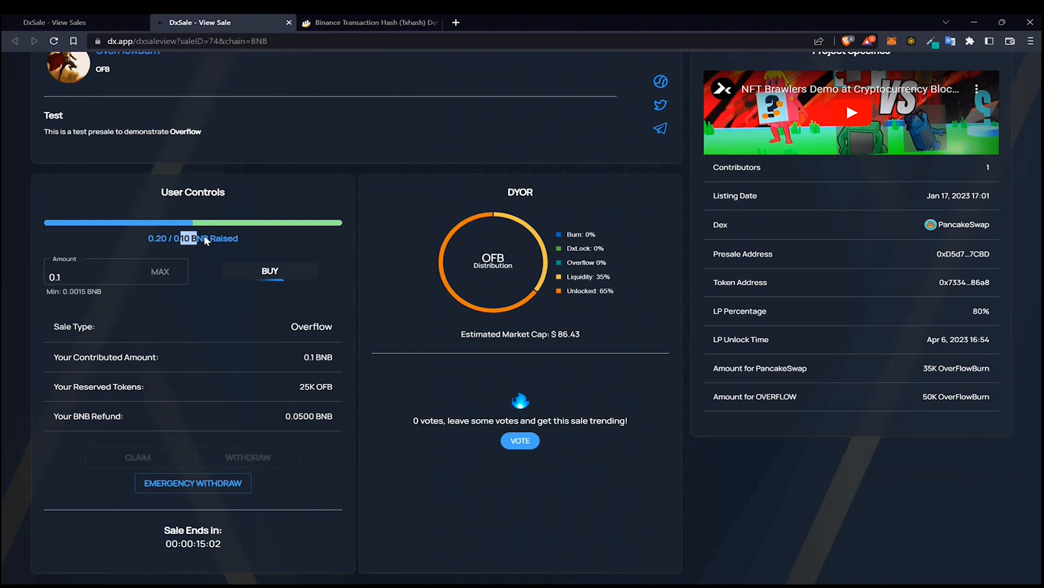
pyautogui.click(166, 242)
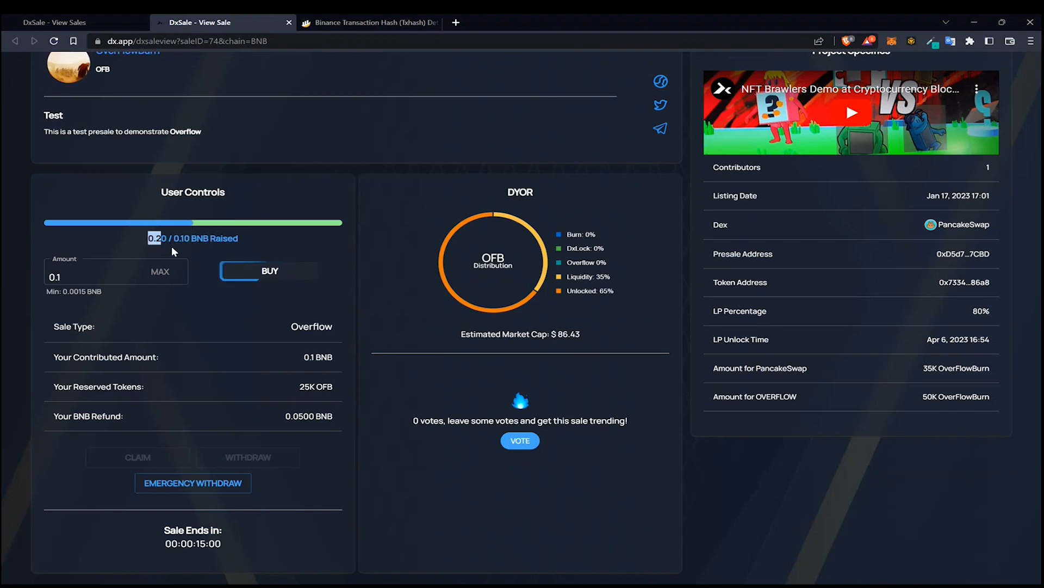
pyautogui.moveTo(301, 390); pyautogui.dragTo(313, 392)
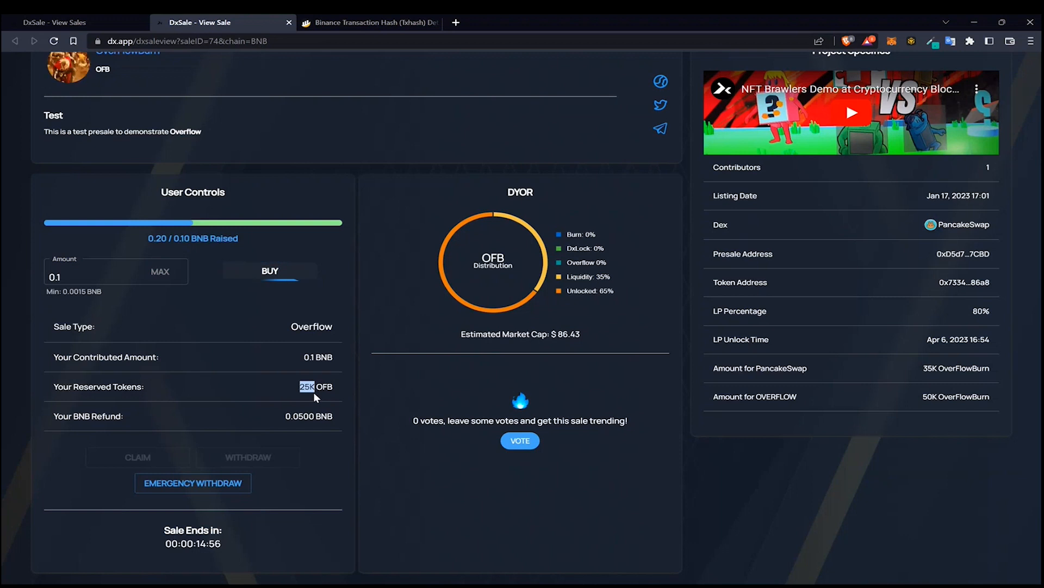
pyautogui.click(318, 389)
pyautogui.moveTo(320, 390); pyautogui.dragTo(319, 359)
pyautogui.moveTo(284, 416); pyautogui.dragTo(328, 418)
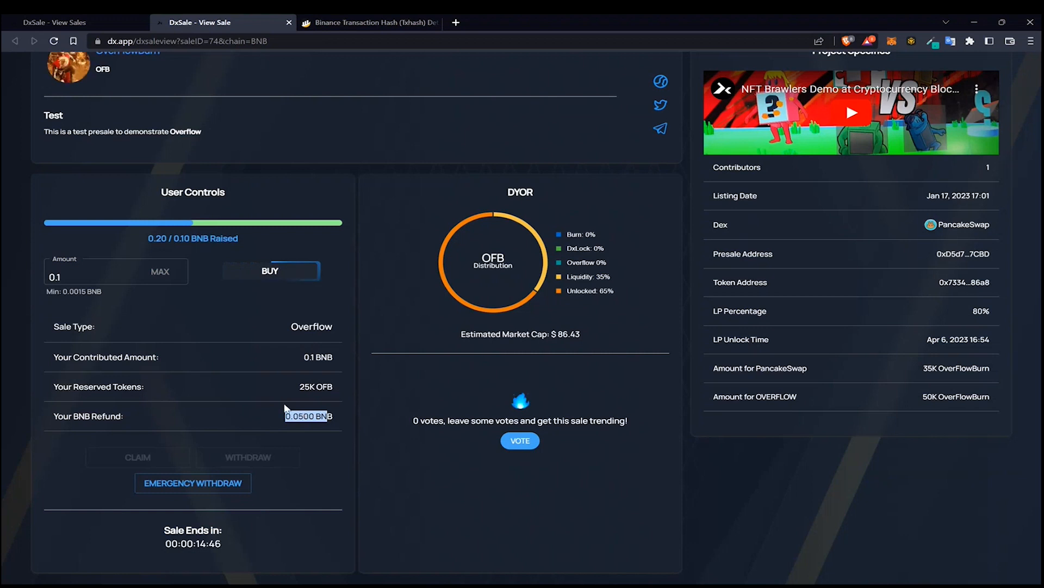
# Try an emergency withdrawal and reject the wallet transaction
pyautogui.click(212, 486)
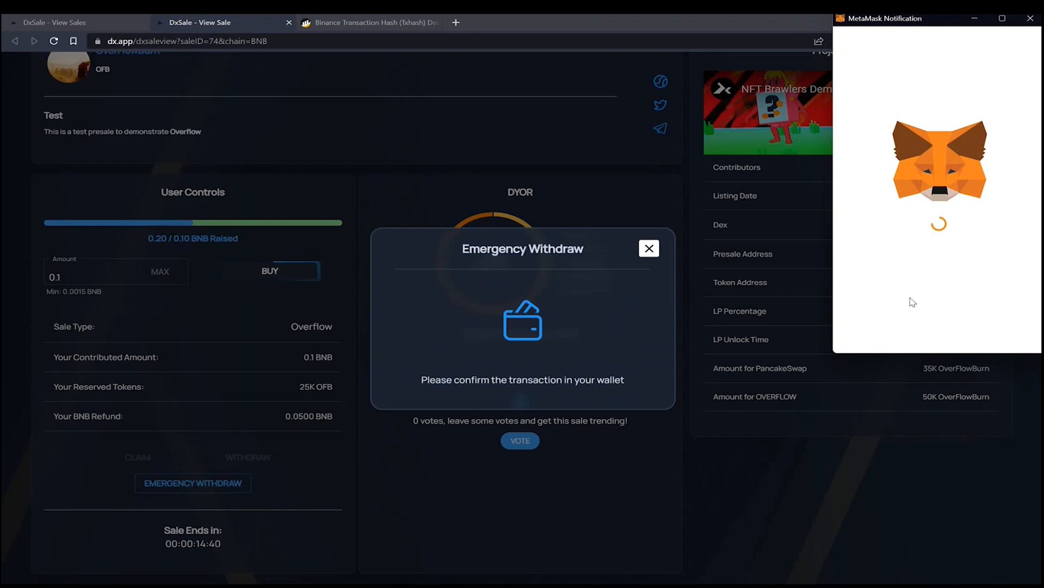
pyautogui.scroll(-5, 929, 279)
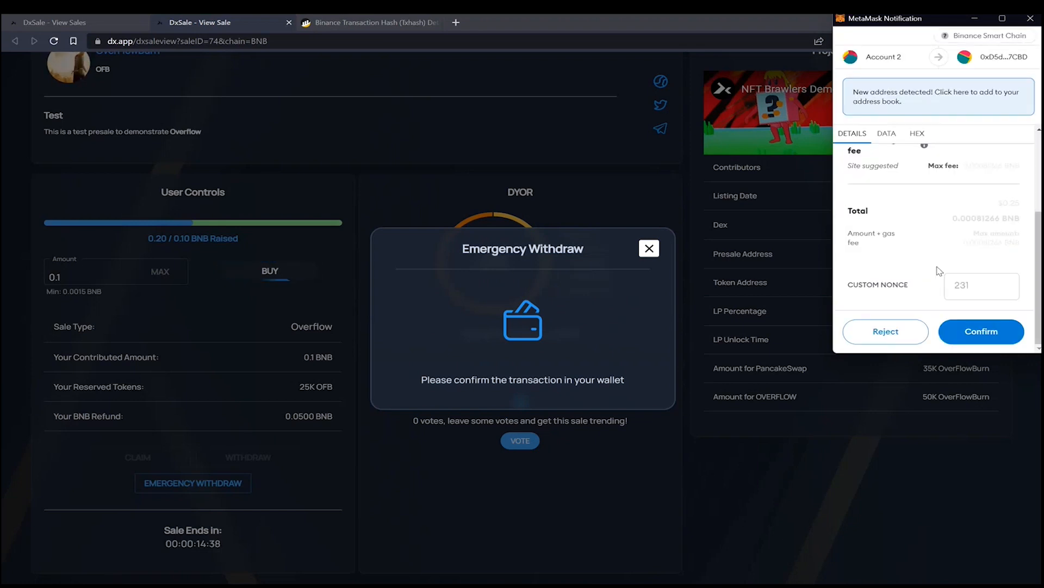
pyautogui.click(899, 332)
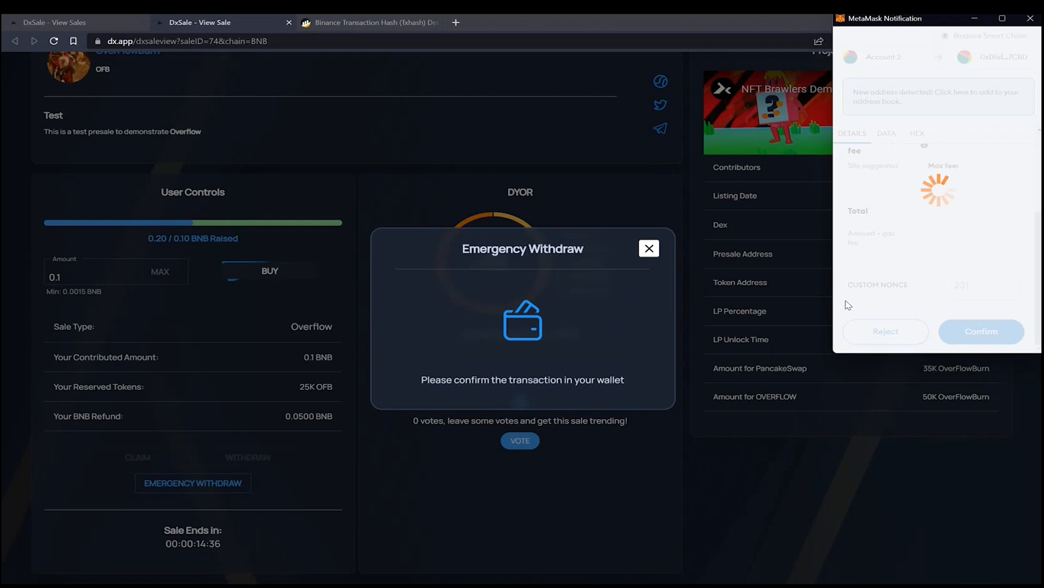
pyautogui.click(649, 237)
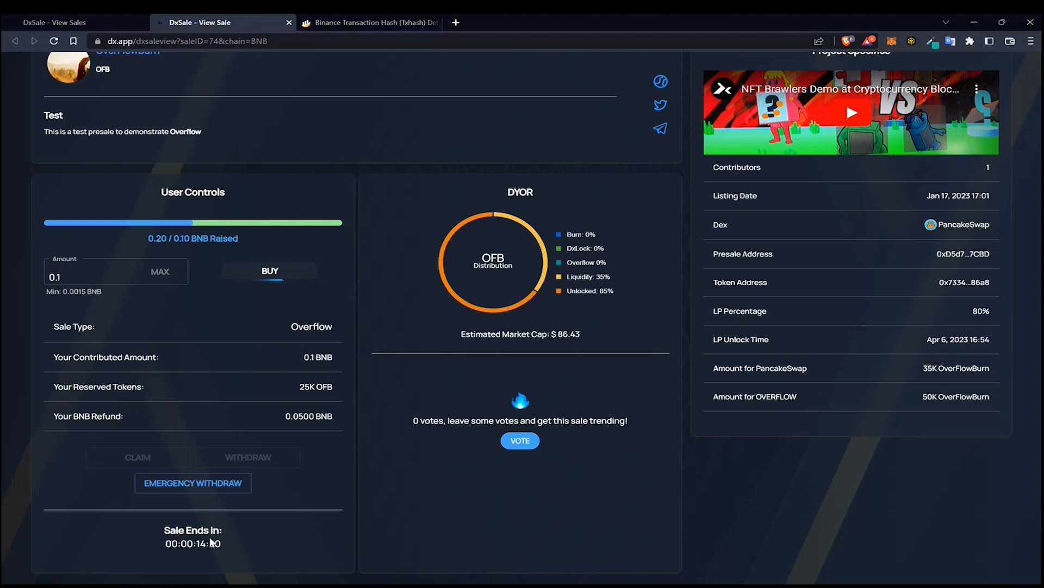
# Review the sale's end countdown and user control details
pyautogui.moveTo(197, 542); pyautogui.dragTo(225, 543)
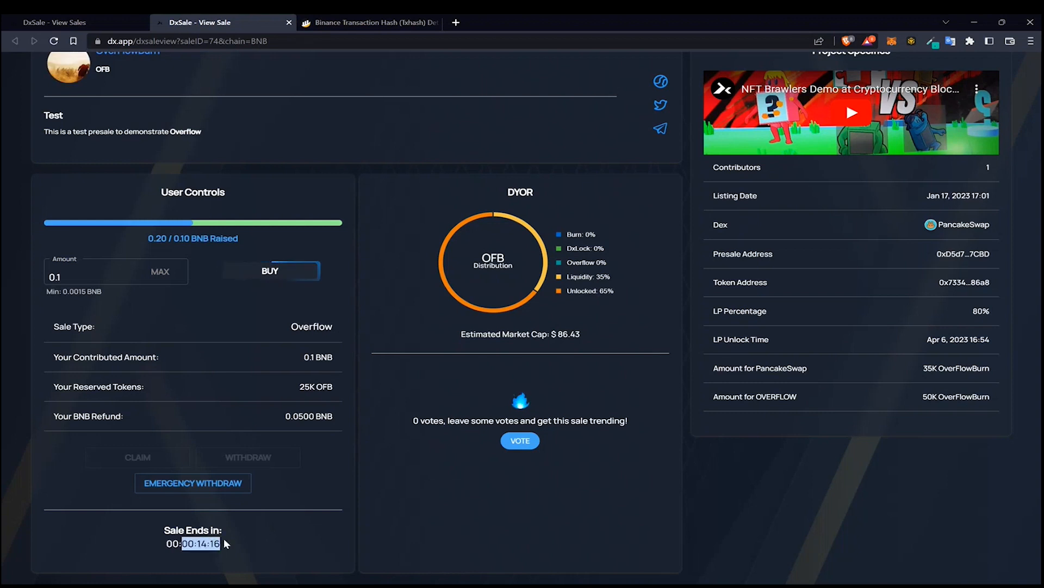
pyautogui.click(242, 539)
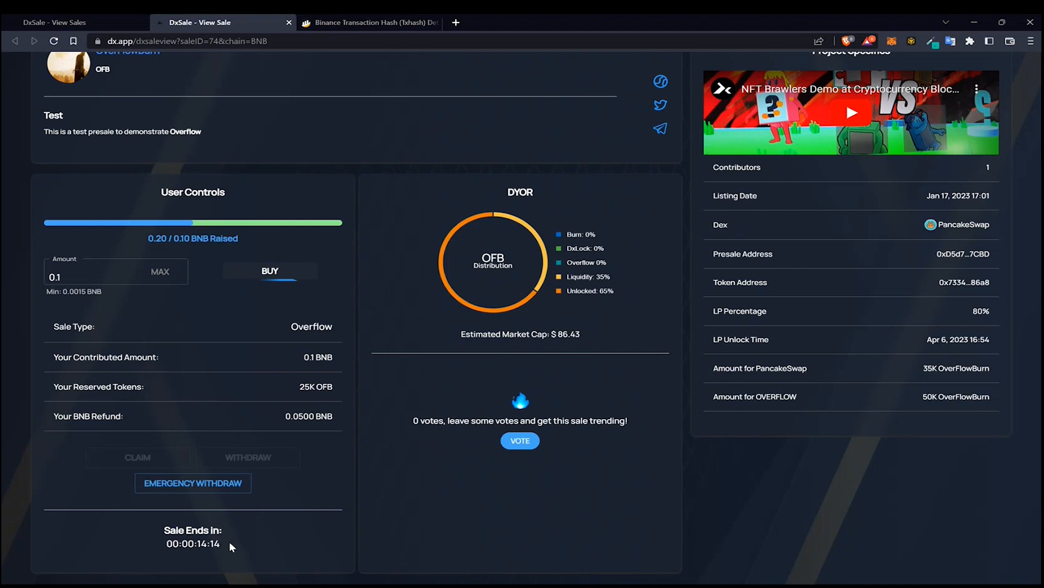
pyautogui.moveTo(166, 536); pyautogui.dragTo(240, 540)
pyautogui.click(261, 532)
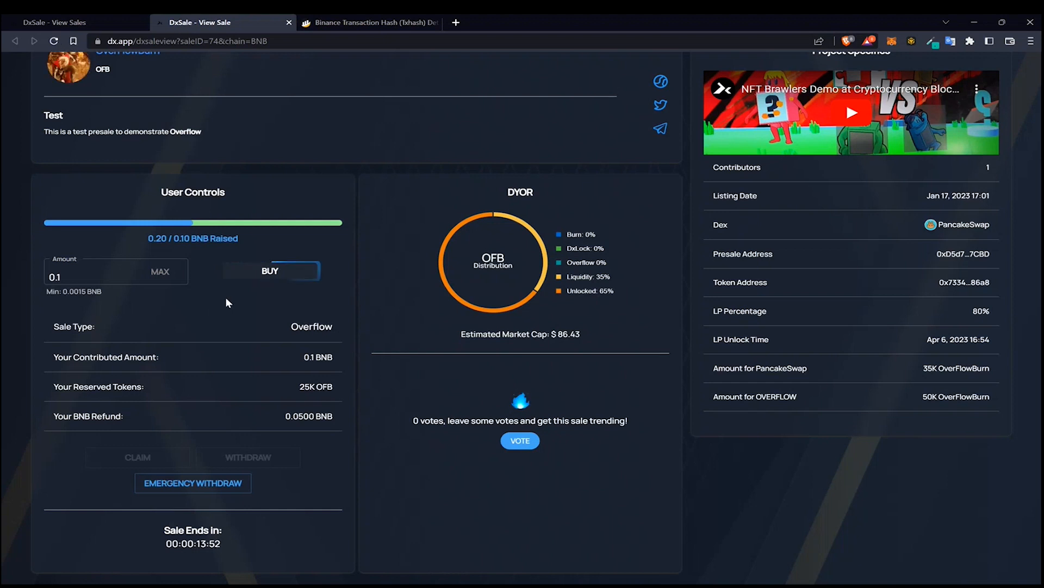
pyautogui.scroll(4, 234, 313)
pyautogui.scroll(-5, 264, 334)
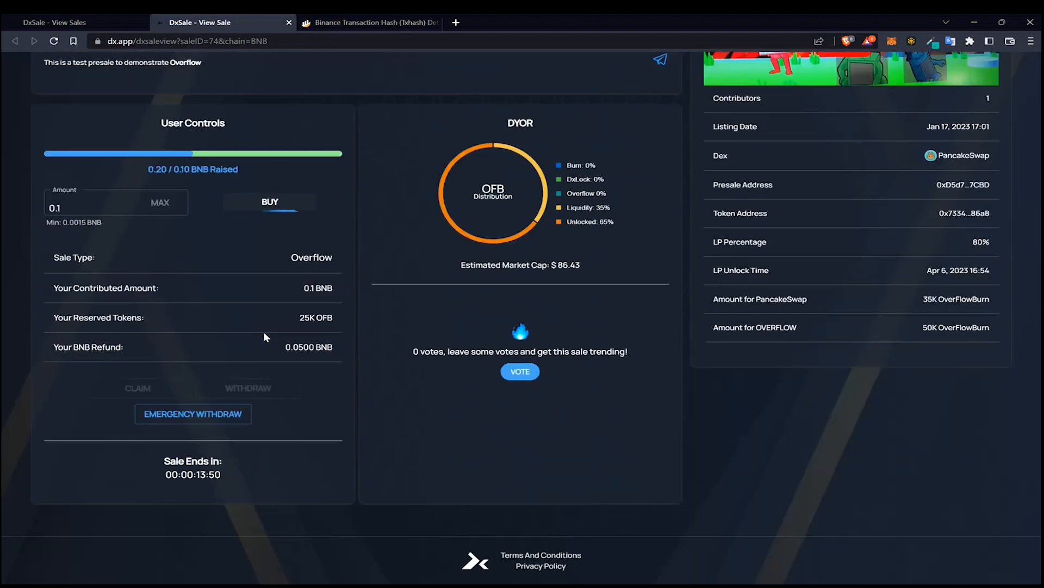
pyautogui.scroll(4, 244, 333)
pyautogui.scroll(-3, 246, 321)
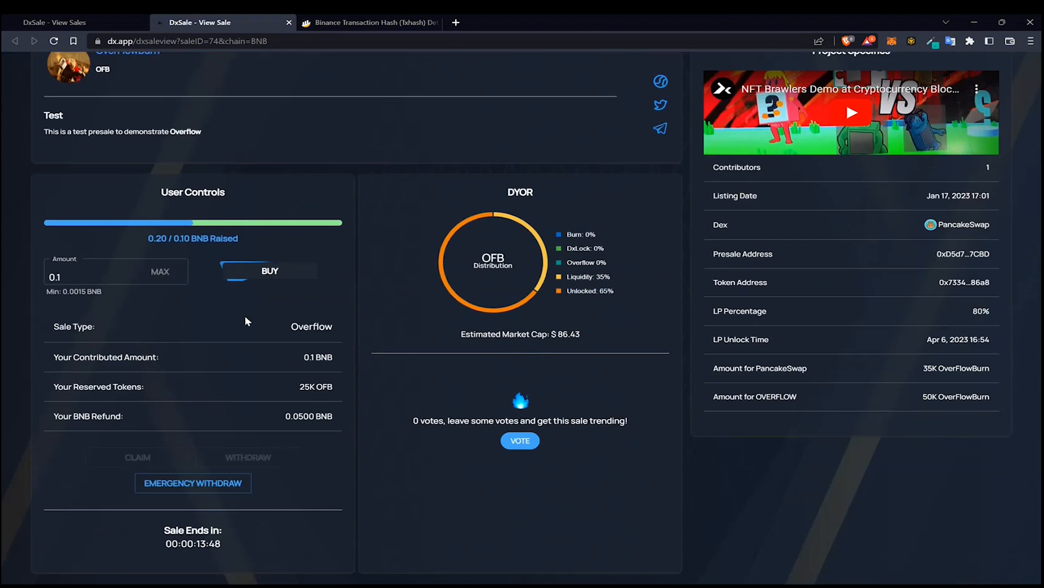
pyautogui.click(305, 283)
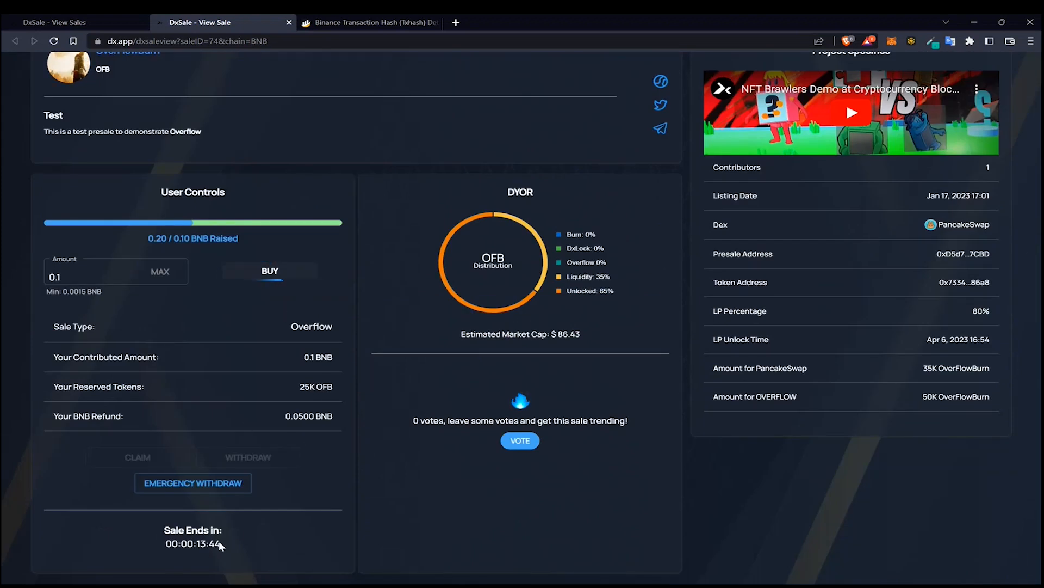
# Switch the wallet to the sale owner's account
pyautogui.scroll(3, 331, 373)
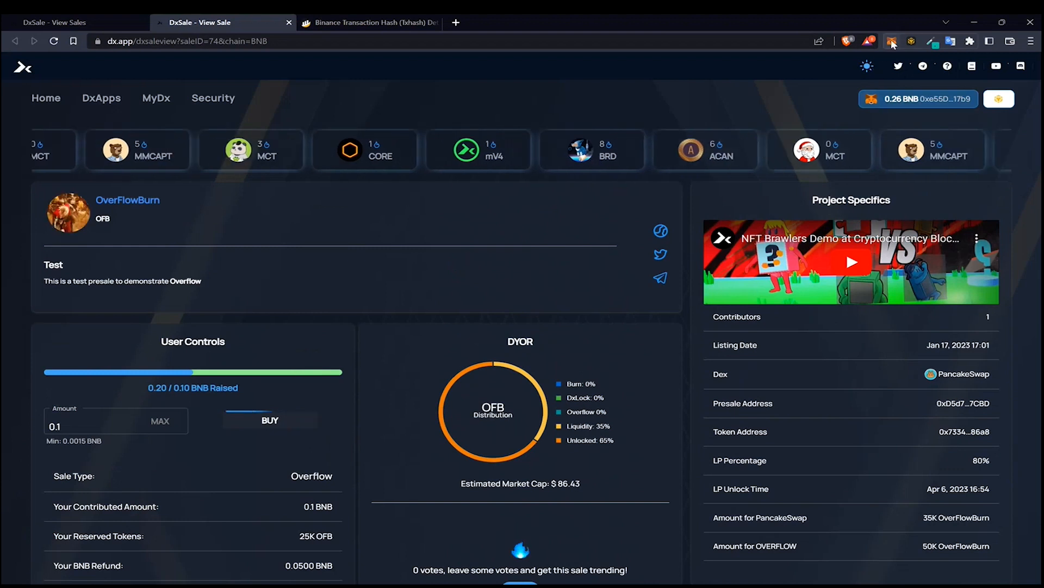
pyautogui.click(891, 41)
pyautogui.click(403, 200)
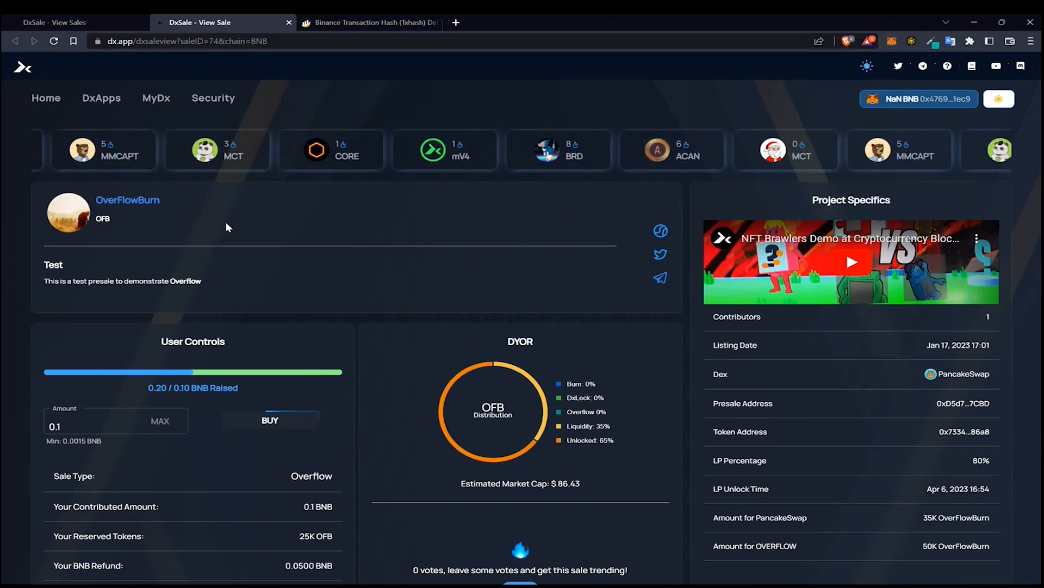
# Open the management page for the OverFlowBurn sale
pyautogui.moveTo(94, 99)
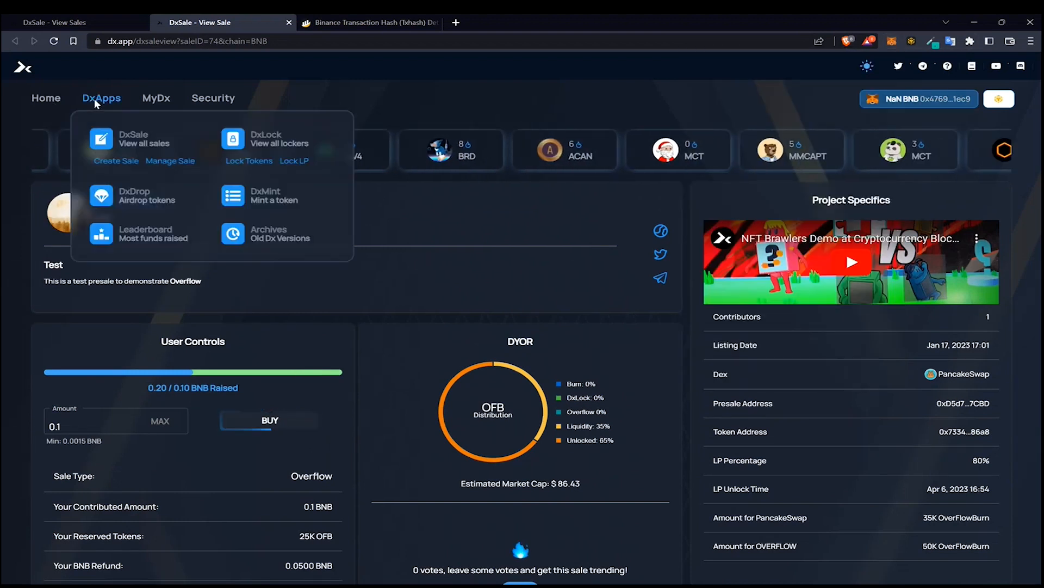
pyautogui.click(171, 161)
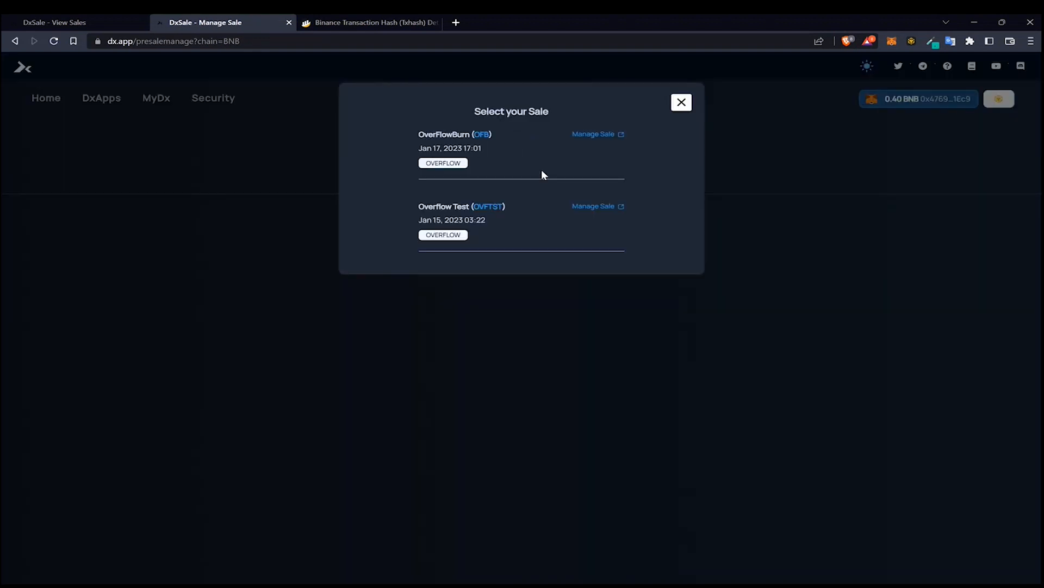
pyautogui.click(604, 134)
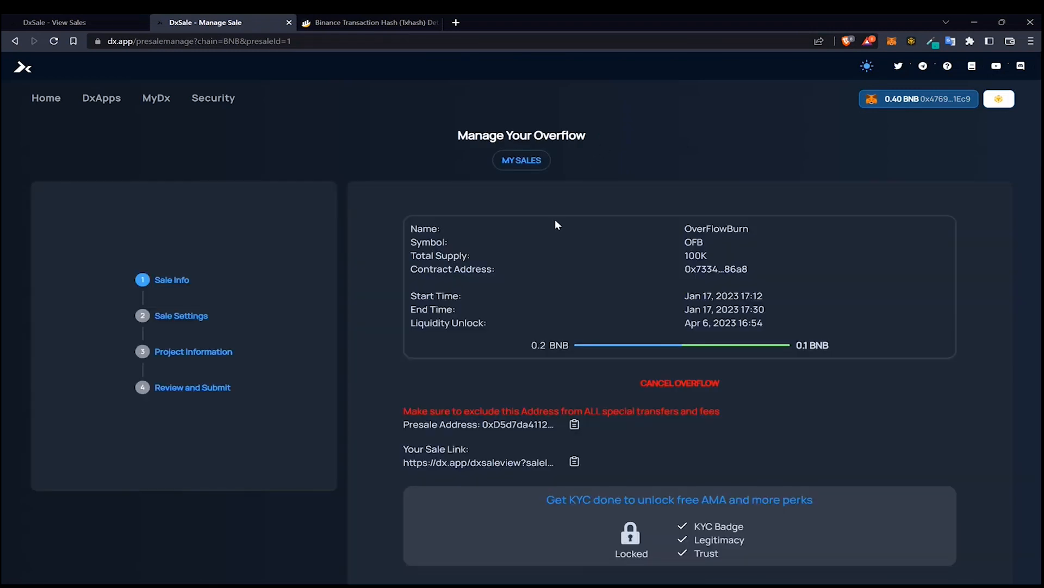
# Review the sale info summary and move on to the Sale Settings step
pyautogui.click(624, 346)
pyautogui.doubleClick(527, 343)
pyautogui.click(720, 351)
pyautogui.scroll(-2, 605, 355)
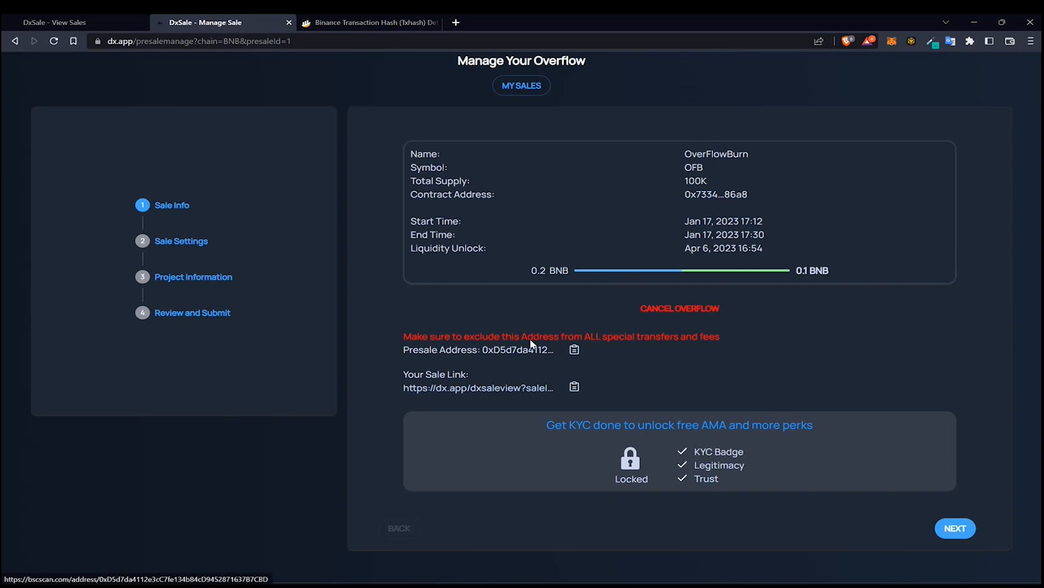
pyautogui.click(169, 244)
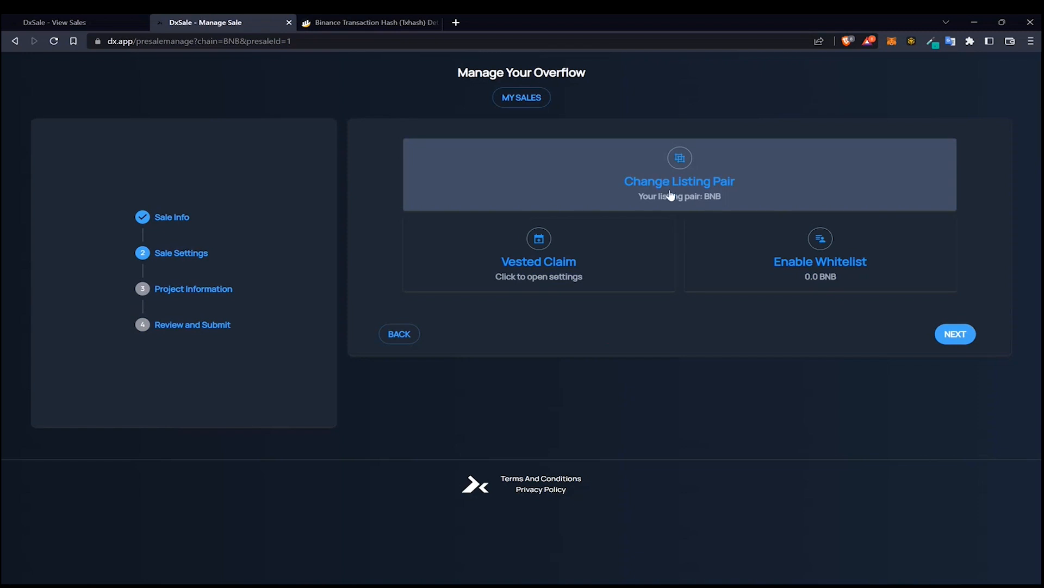
# Examine the Change Listing Pair dialog and its alternative asset options, then close it without changing anything
pyautogui.click(706, 200)
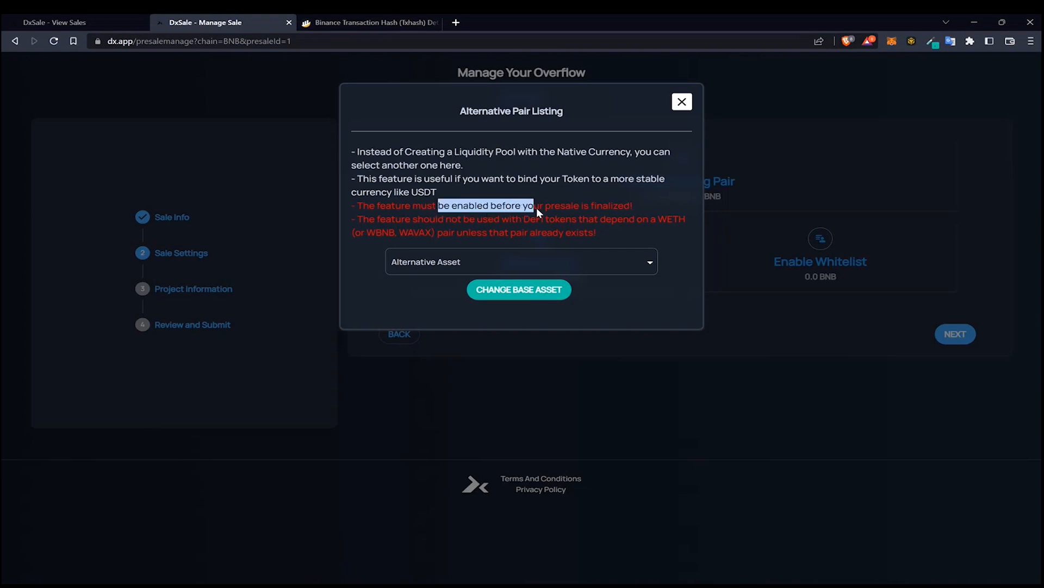
pyautogui.moveTo(627, 208); pyautogui.dragTo(630, 205)
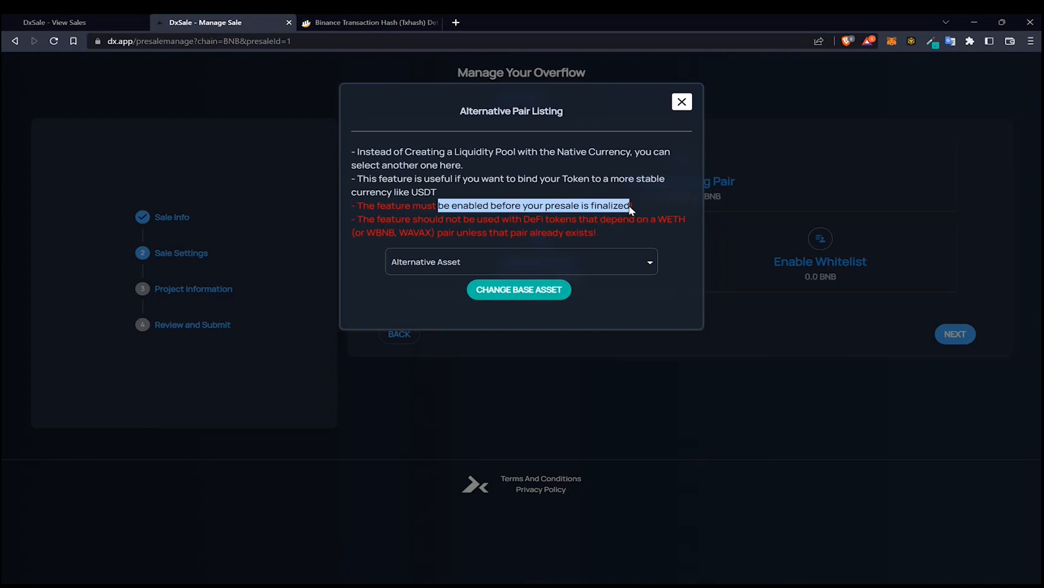
pyautogui.click(601, 271)
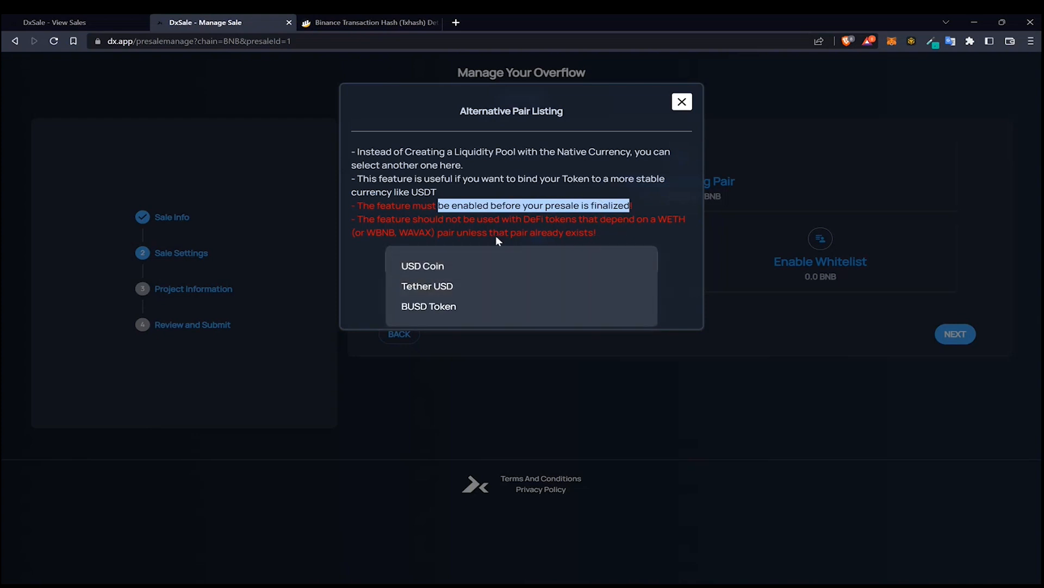
pyautogui.click(533, 170)
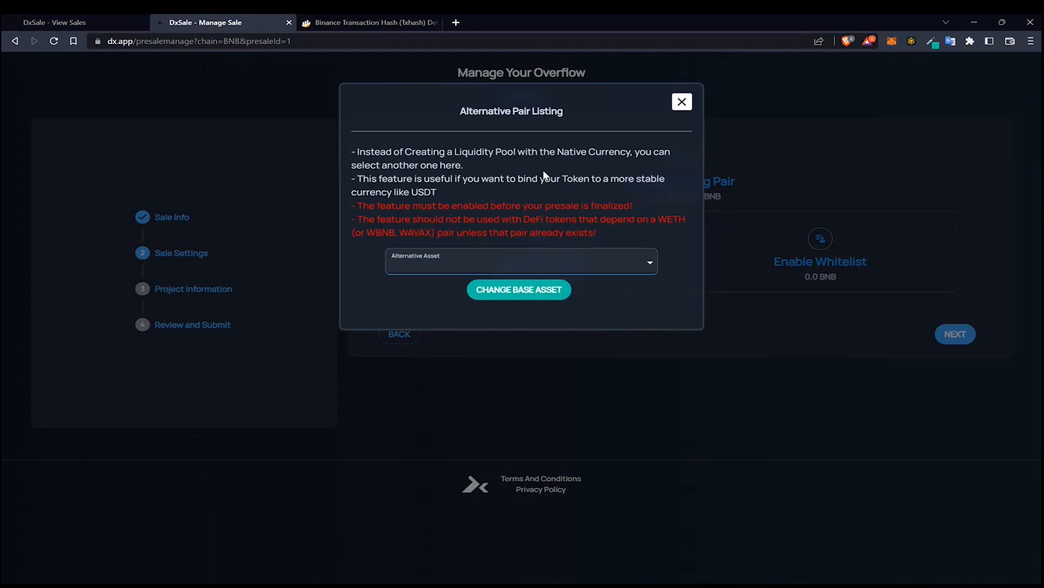
pyautogui.click(630, 263)
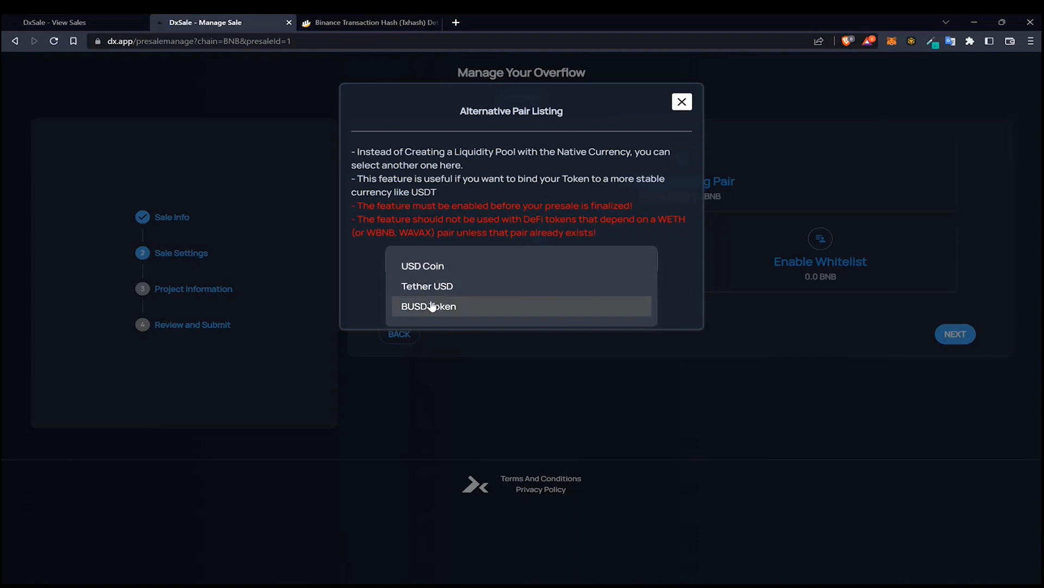
pyautogui.click(474, 197)
pyautogui.click(513, 261)
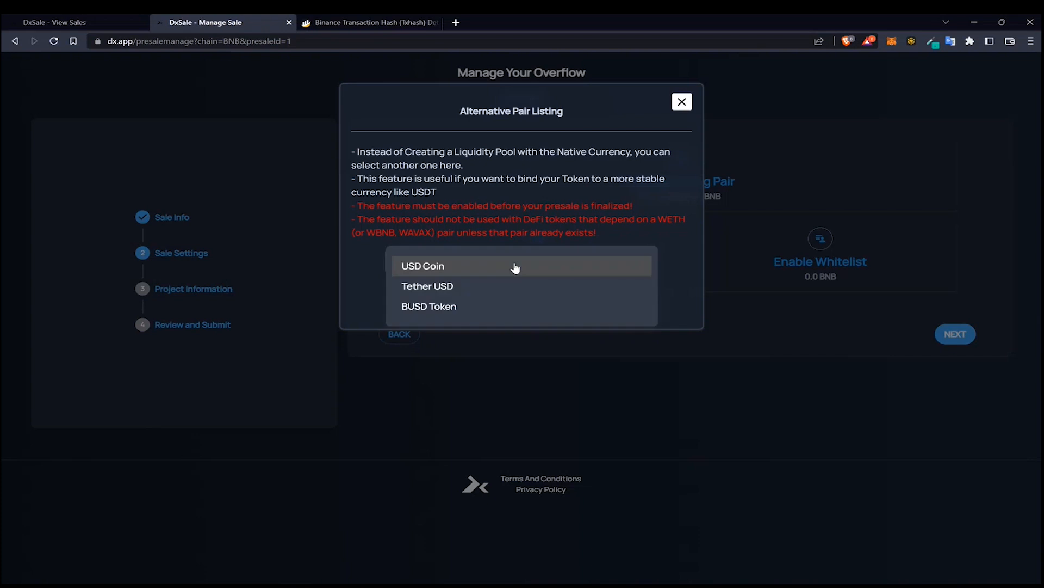
pyautogui.click(430, 223)
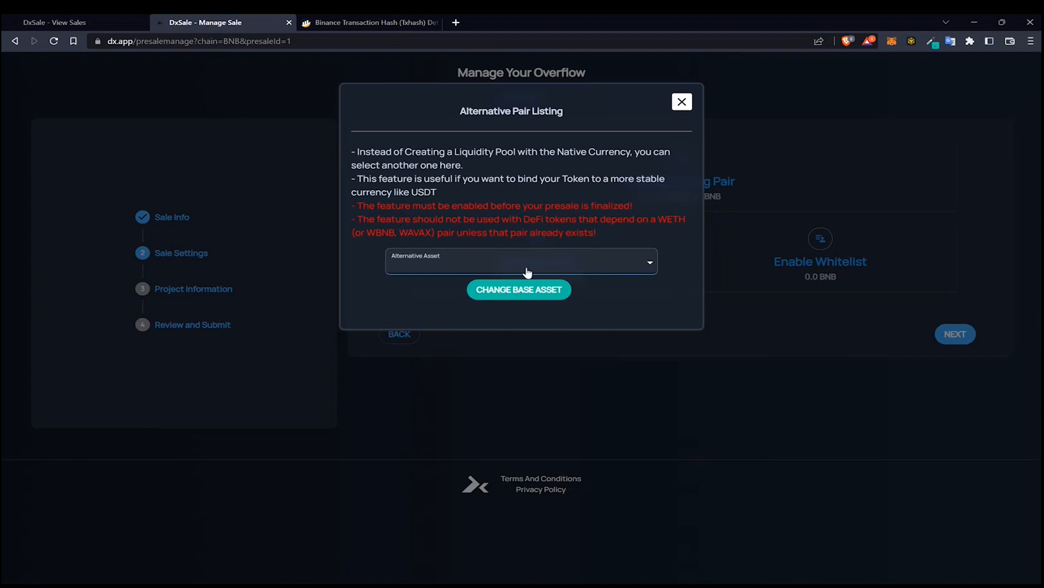
pyautogui.click(681, 102)
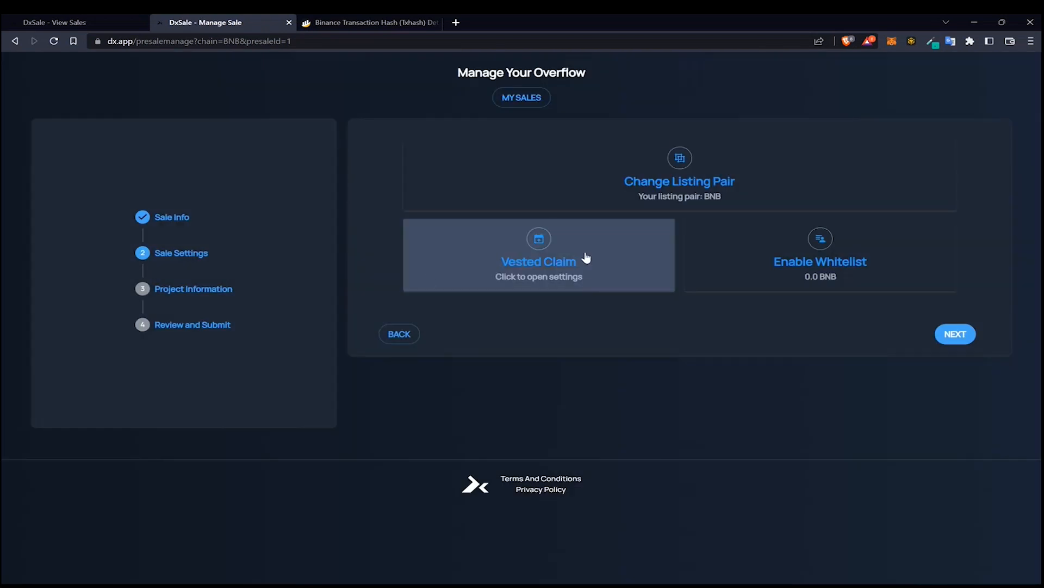
# Enable the whitelist for the sale and confirm the wallet transaction
pyautogui.click(800, 274)
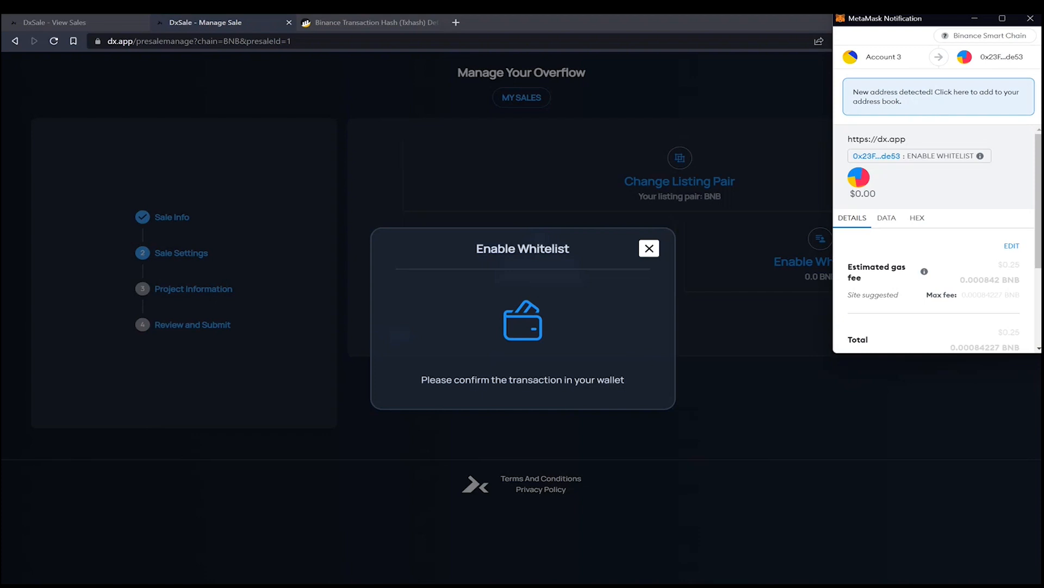
pyautogui.scroll(-3, 995, 283)
pyautogui.click(979, 332)
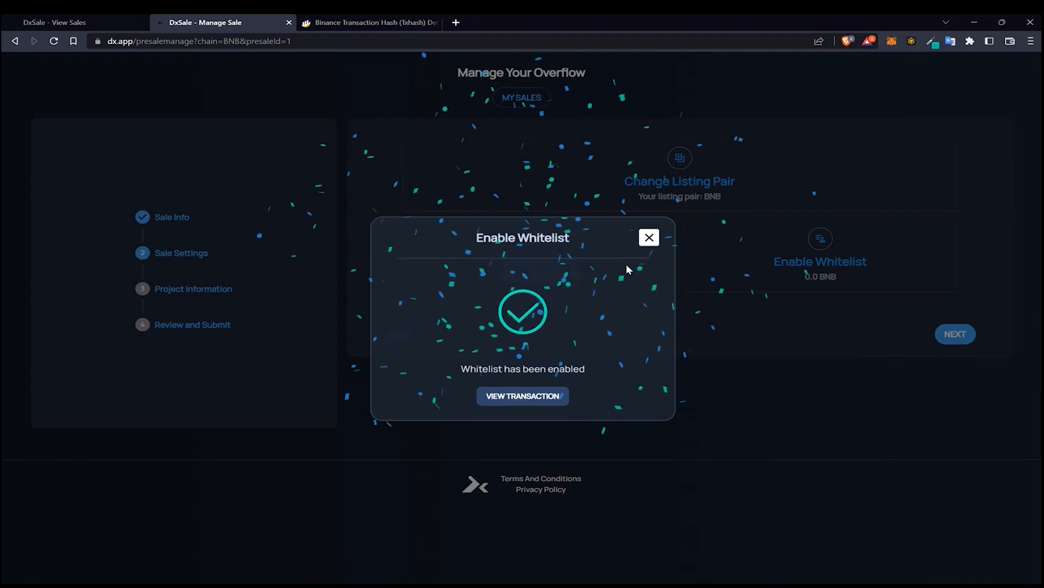
pyautogui.click(649, 238)
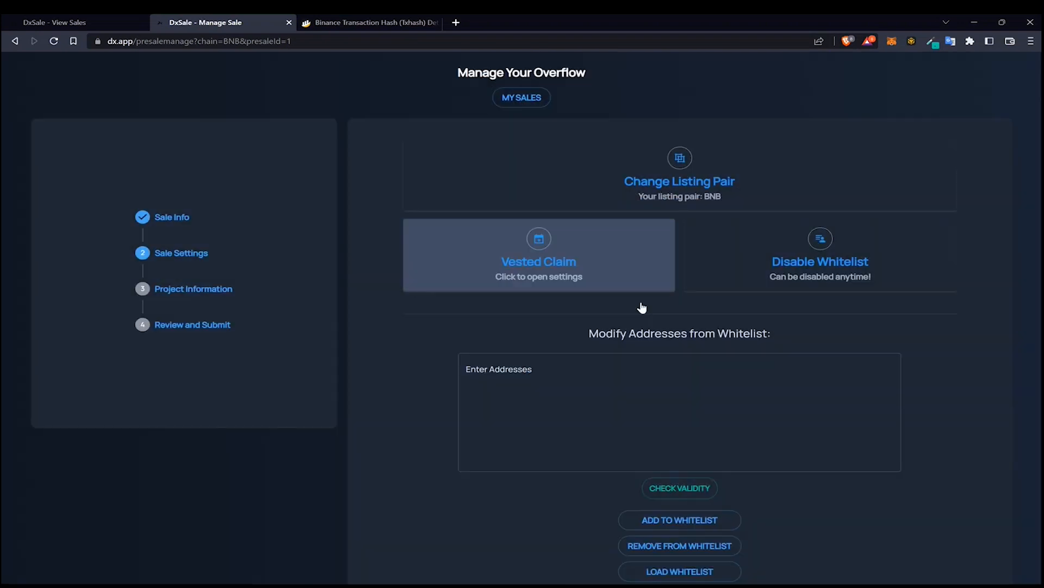
# Copy the current wallet account's address from the wallet extension
pyautogui.scroll(-3, 641, 306)
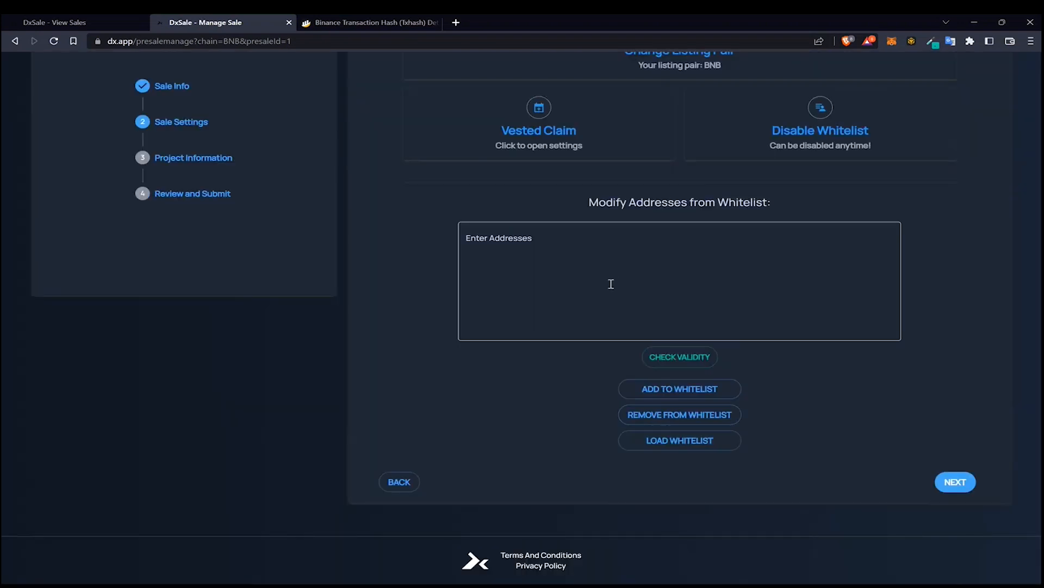
pyautogui.click(484, 244)
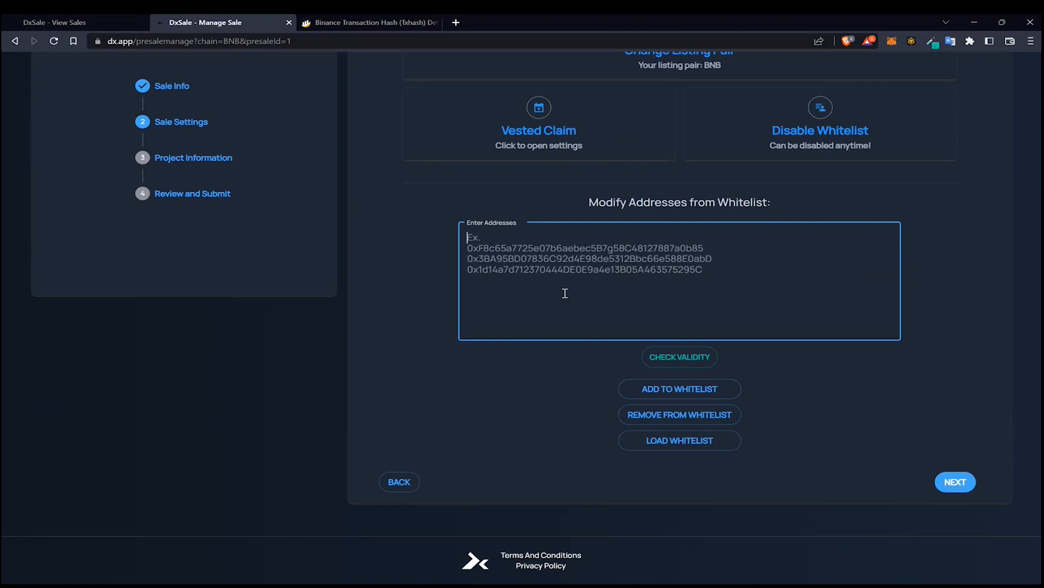
pyautogui.click(648, 359)
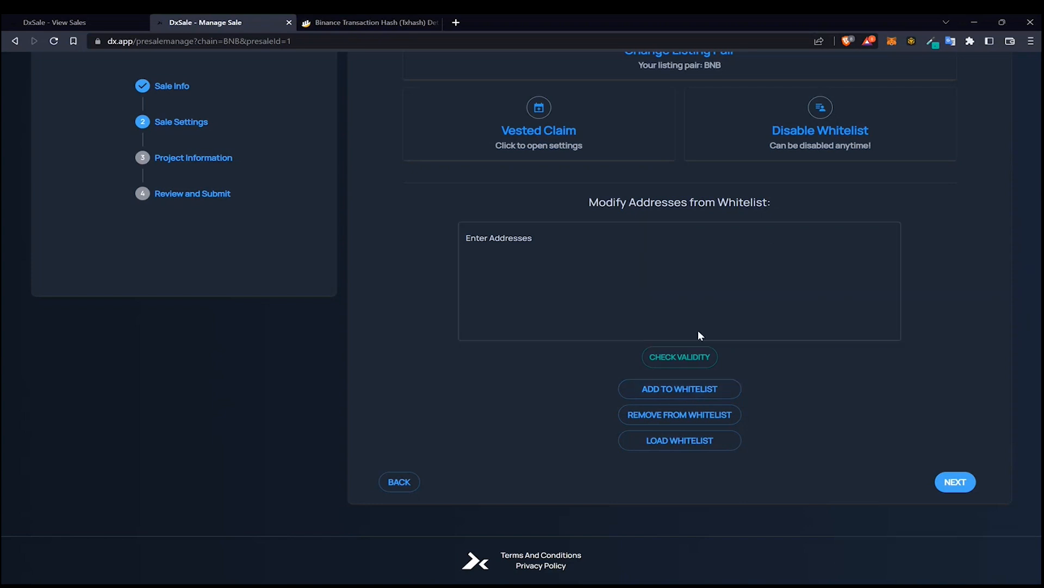
pyautogui.click(892, 46)
pyautogui.click(811, 117)
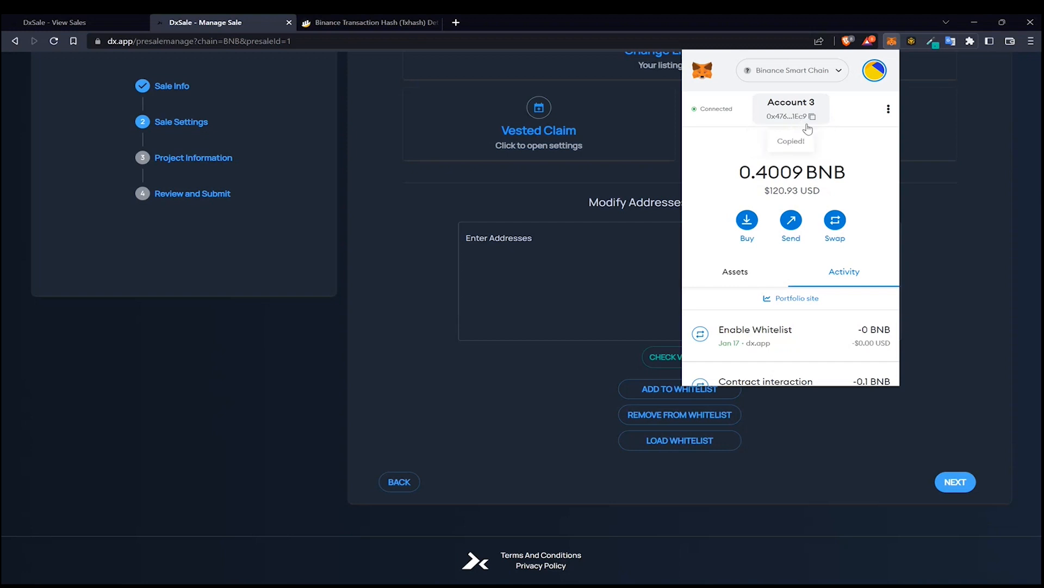
# Open the live sale page and view its full whitelist
pyautogui.click(635, 243)
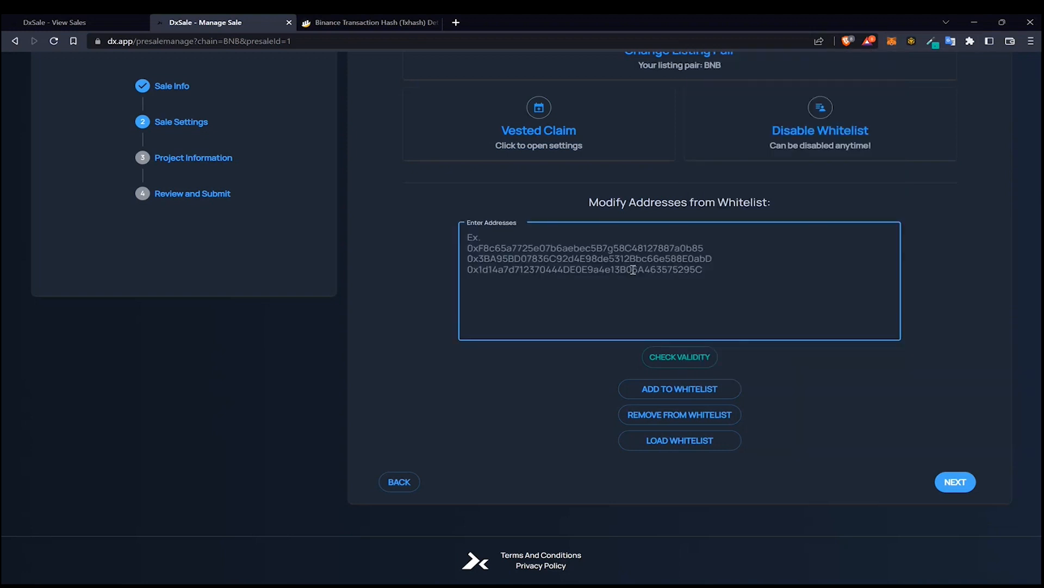
pyautogui.scroll(3, 612, 289)
pyautogui.scroll(1, 146, 270)
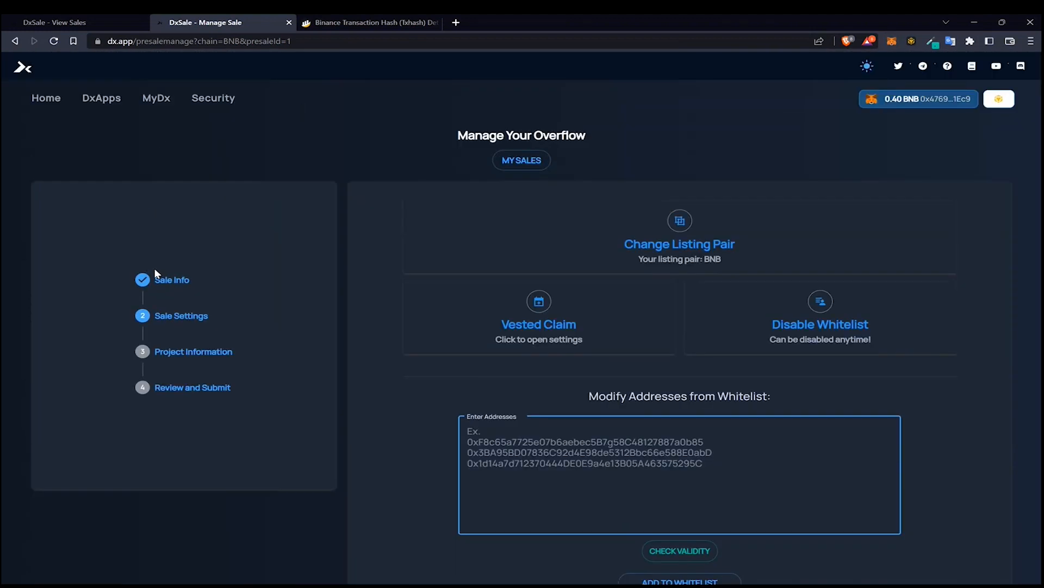
pyautogui.click(81, 22)
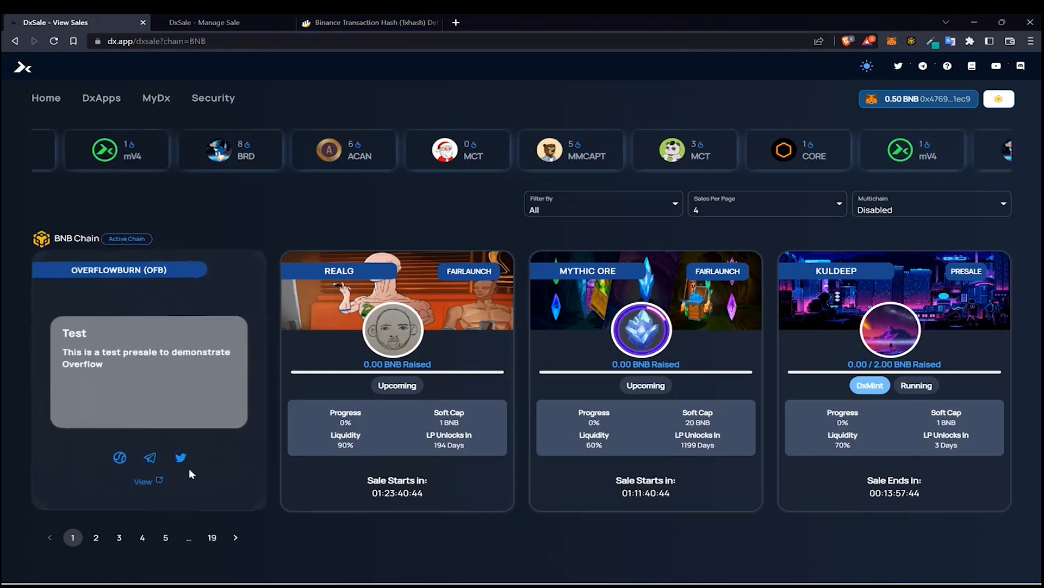
pyautogui.click(143, 481)
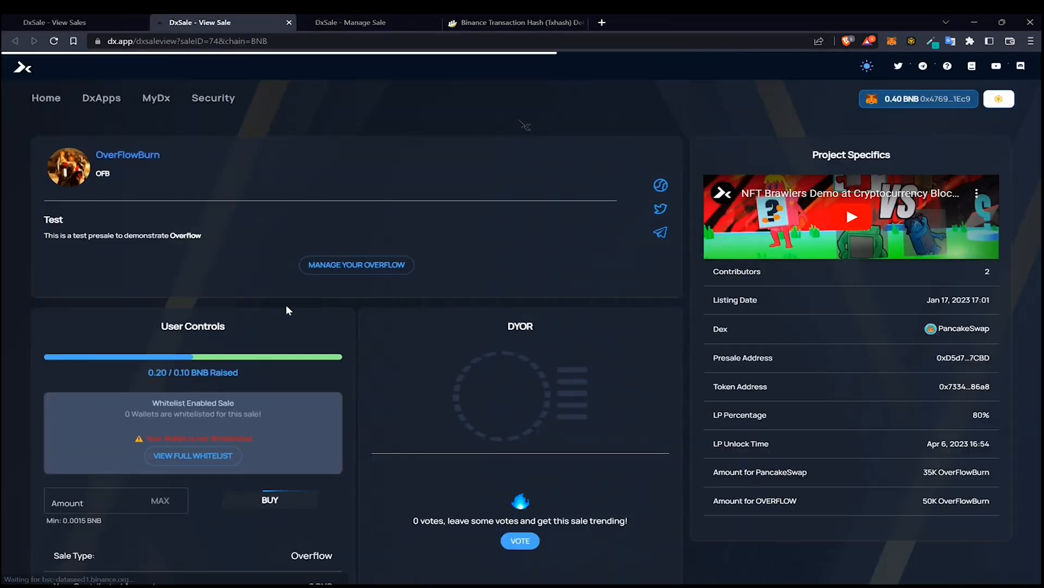
pyautogui.scroll(-1, 227, 361)
pyautogui.moveTo(147, 364); pyautogui.dragTo(211, 375)
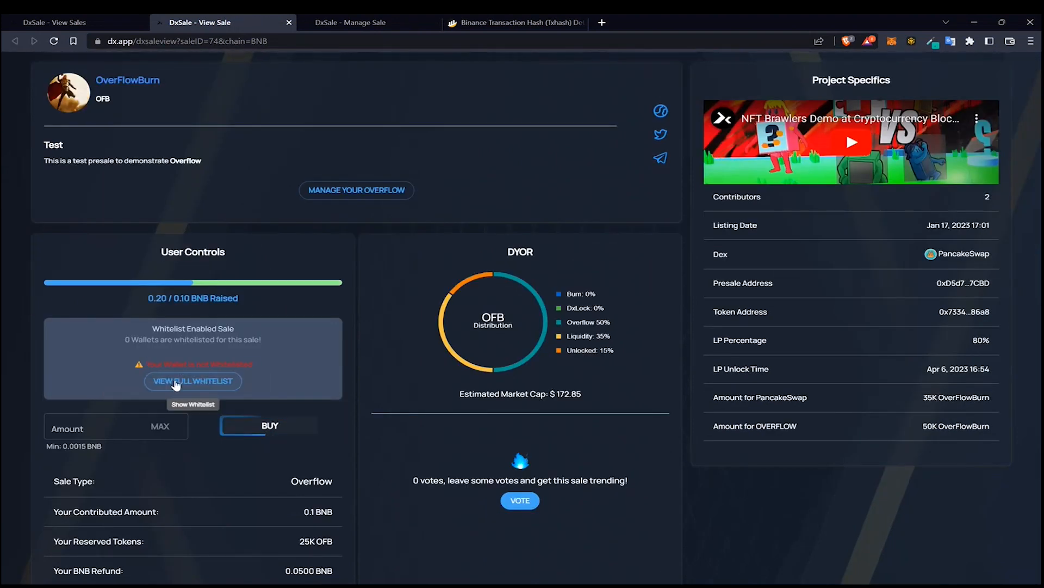
pyautogui.click(175, 381)
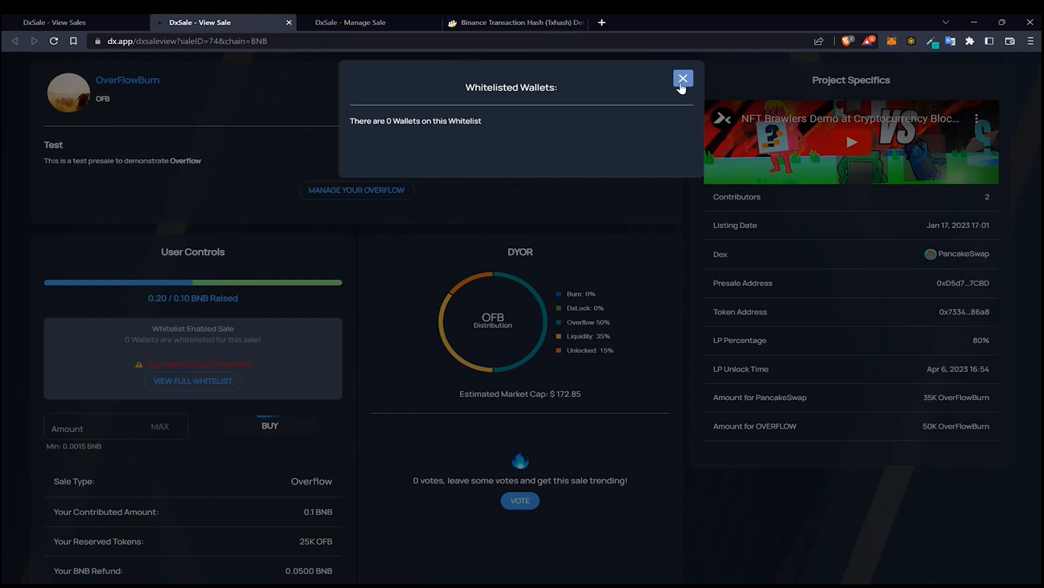
pyautogui.click(684, 78)
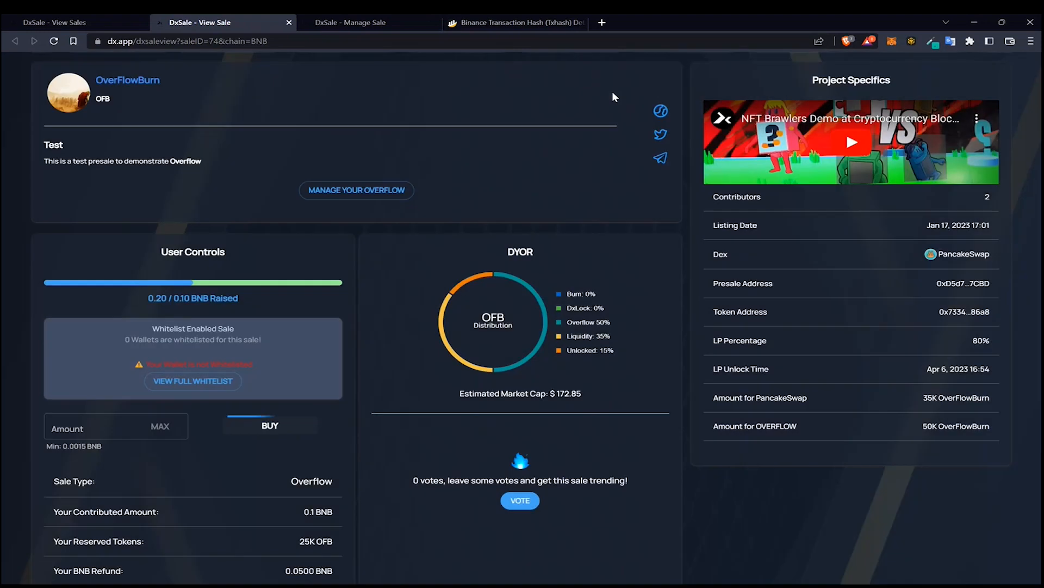
# Paste the copied wallet address into the whitelist addresses field and check its validity
pyautogui.click(381, 22)
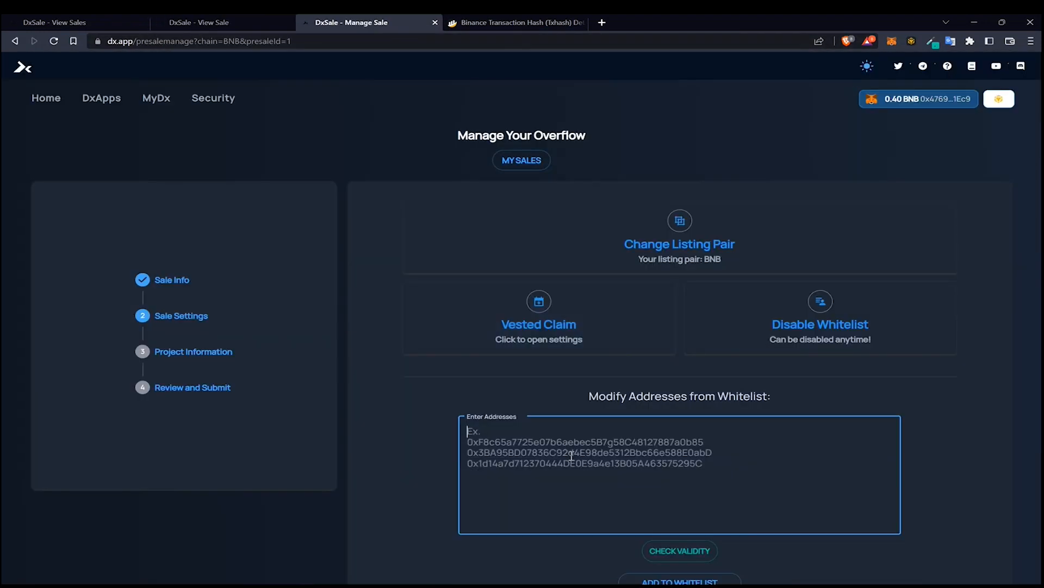
pyautogui.hotkey('ctrl', 'v')
pyautogui.click(691, 551)
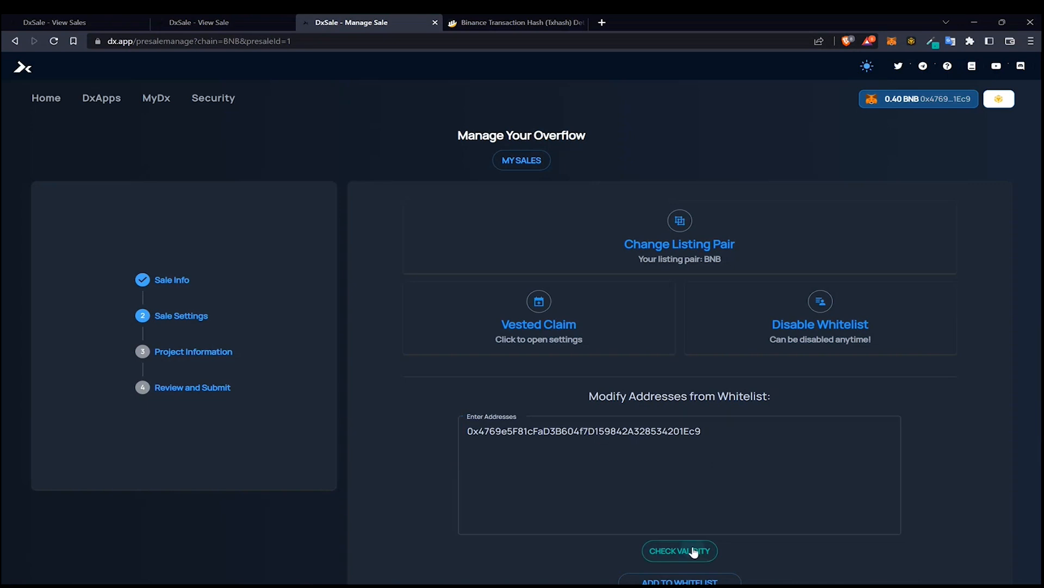
# Add the address to the whitelist and confirm the wallet transaction
pyautogui.scroll(-3, 660, 461)
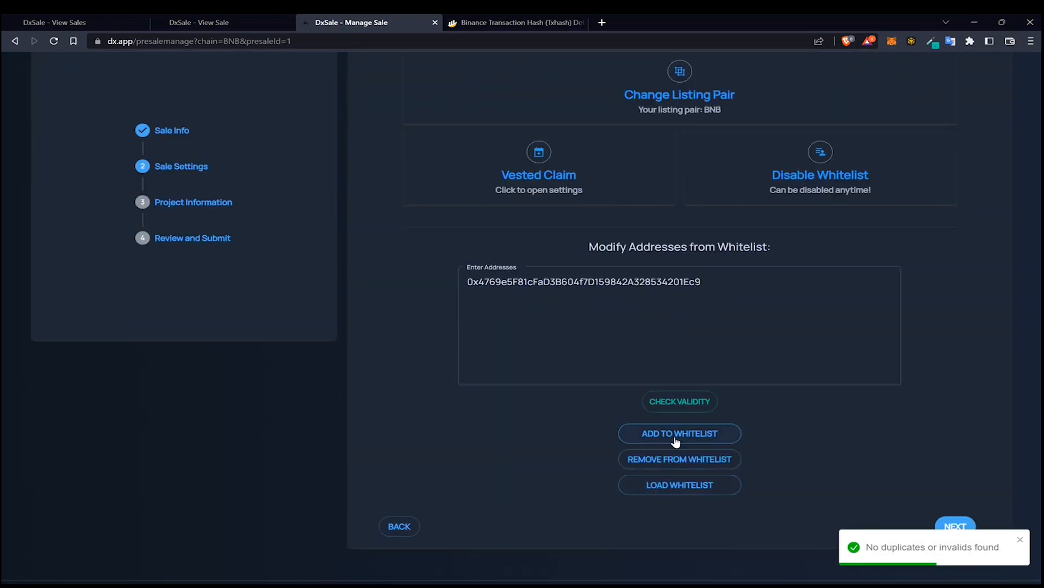
pyautogui.click(670, 436)
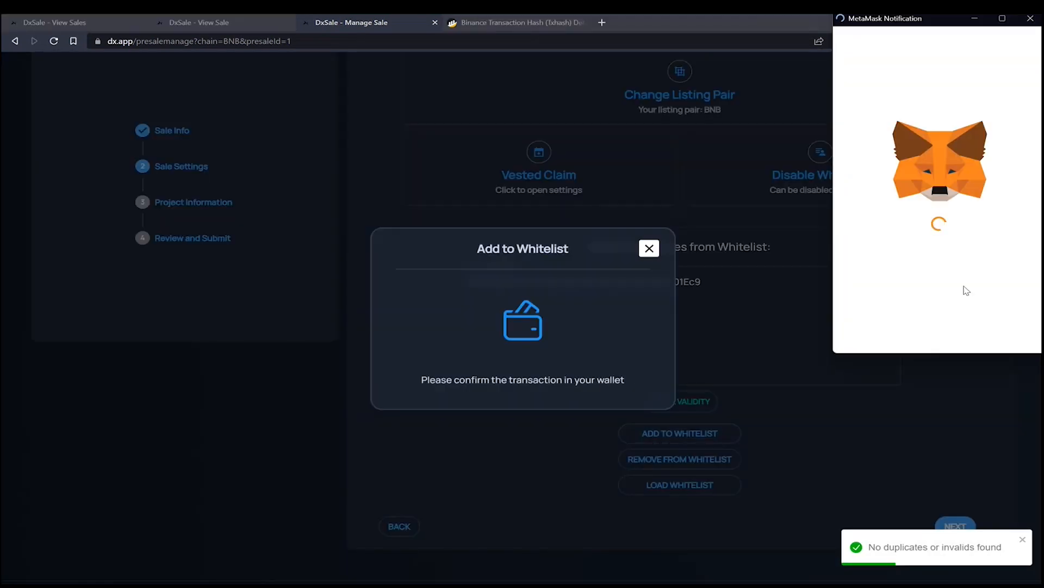
pyautogui.scroll(-3, 989, 349)
pyautogui.click(988, 334)
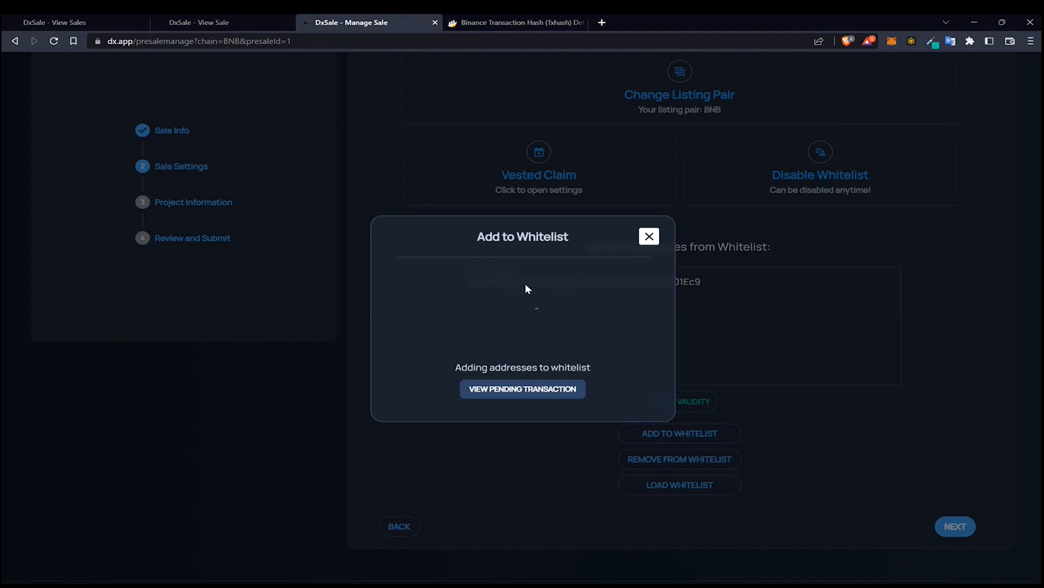
pyautogui.click(646, 241)
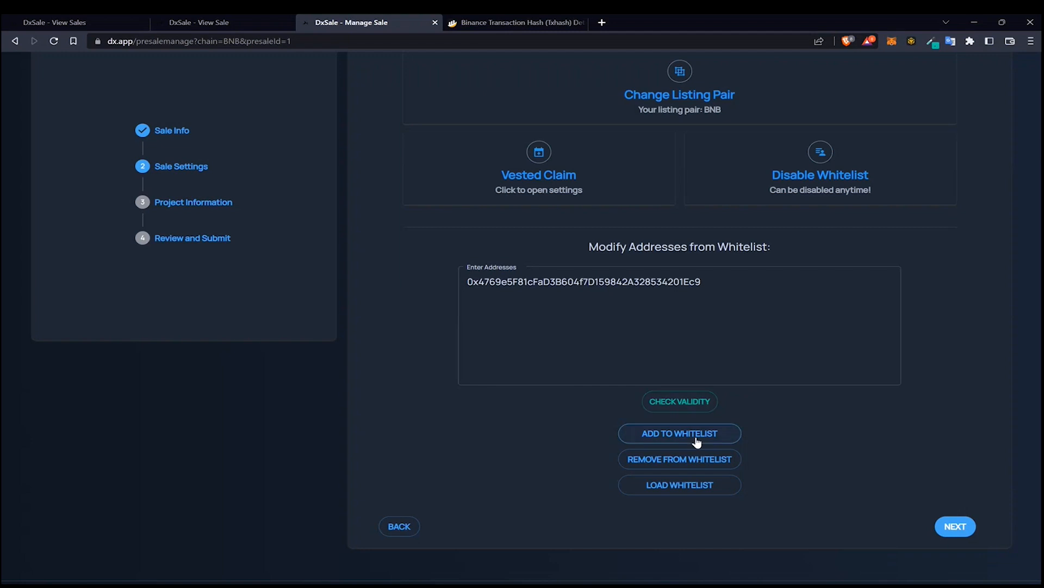
# Review the whitelisted addresses list and recheck the entered address's validity
pyautogui.click(688, 487)
pyautogui.scroll(-2, 689, 479)
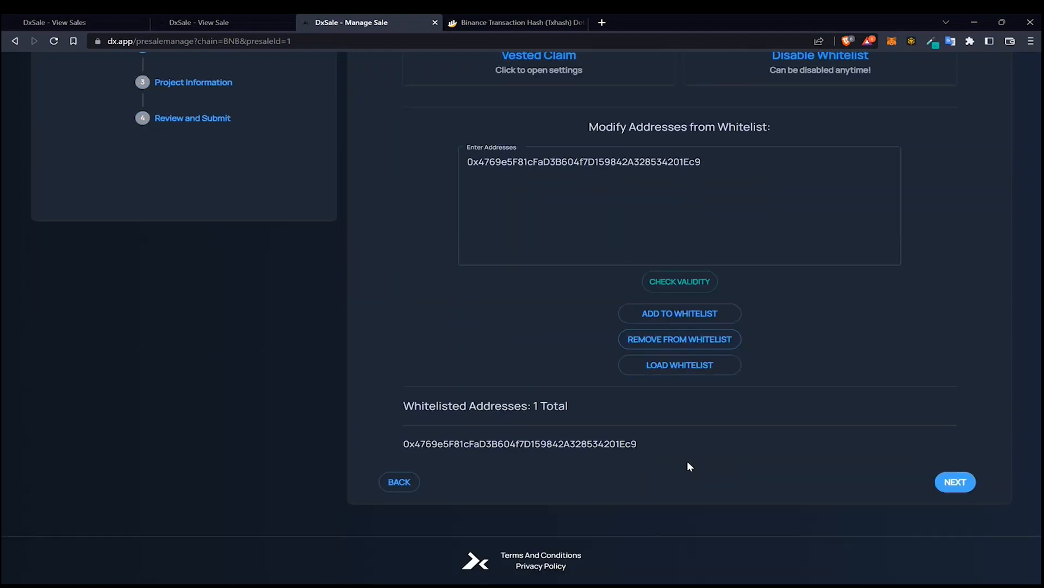
pyautogui.moveTo(445, 407); pyautogui.dragTo(560, 409)
pyautogui.moveTo(475, 444); pyautogui.dragTo(654, 440)
pyautogui.click(640, 408)
pyautogui.click(680, 281)
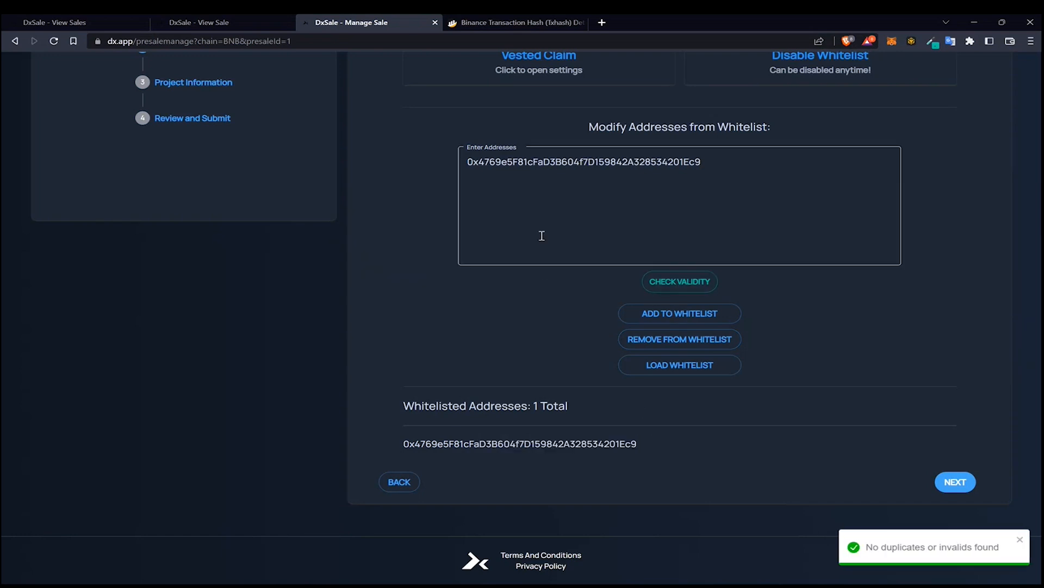
# Switch to the sale page, view the full whitelist there, and close it
pyautogui.click(184, 23)
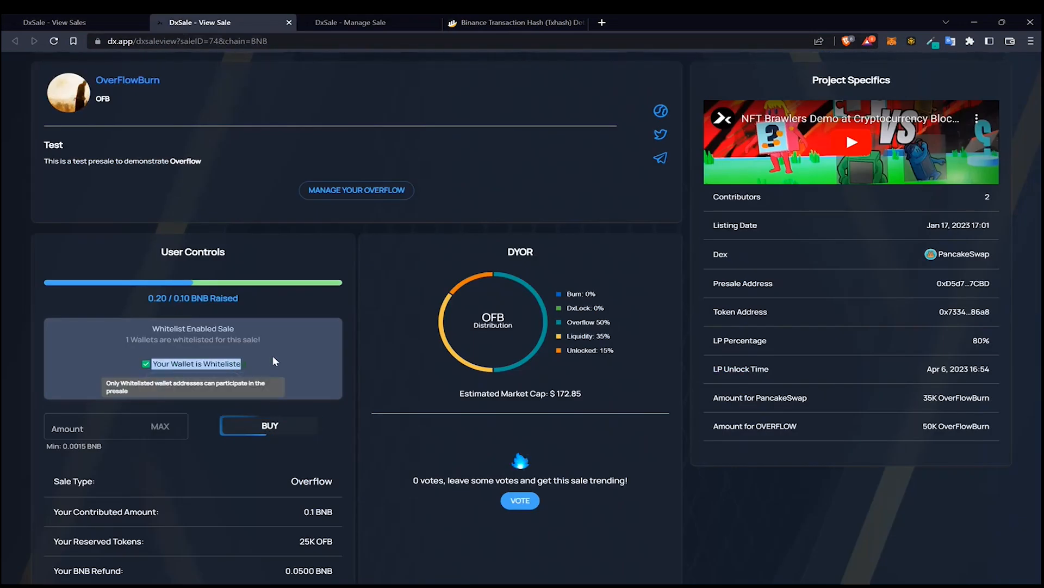
pyautogui.click(196, 380)
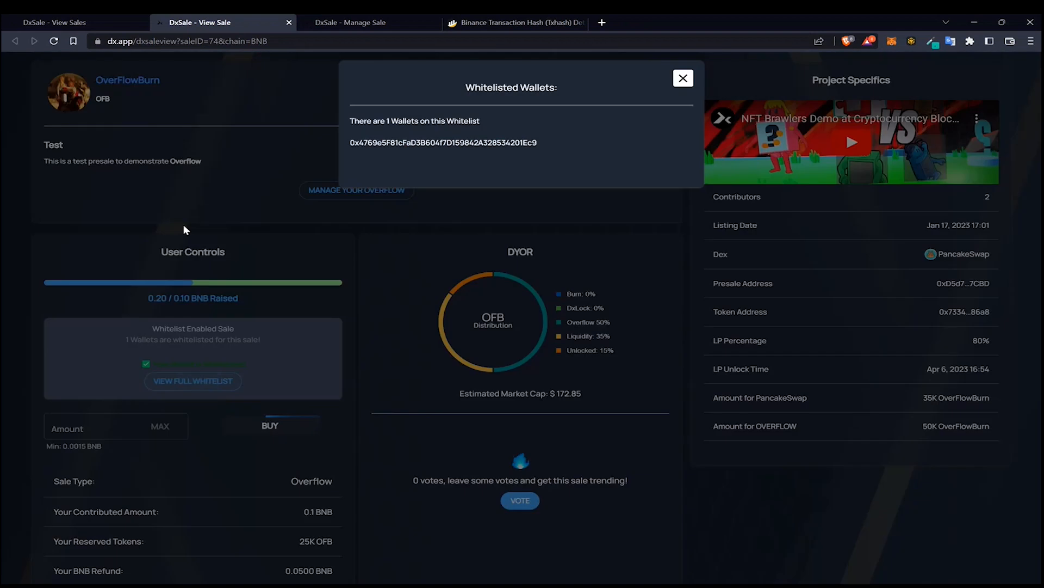
pyautogui.moveTo(358, 140); pyautogui.dragTo(471, 143)
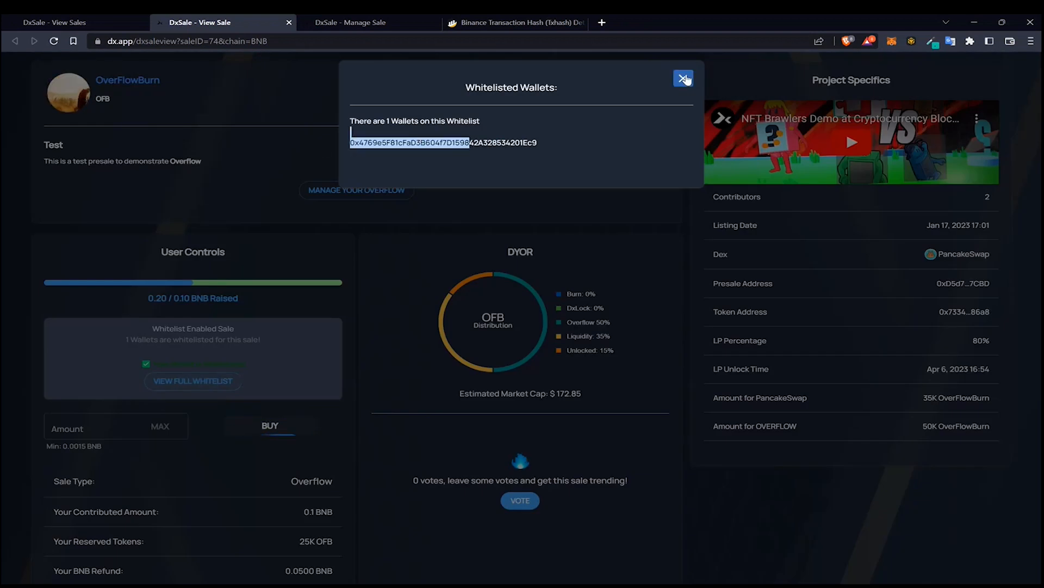
pyautogui.click(683, 78)
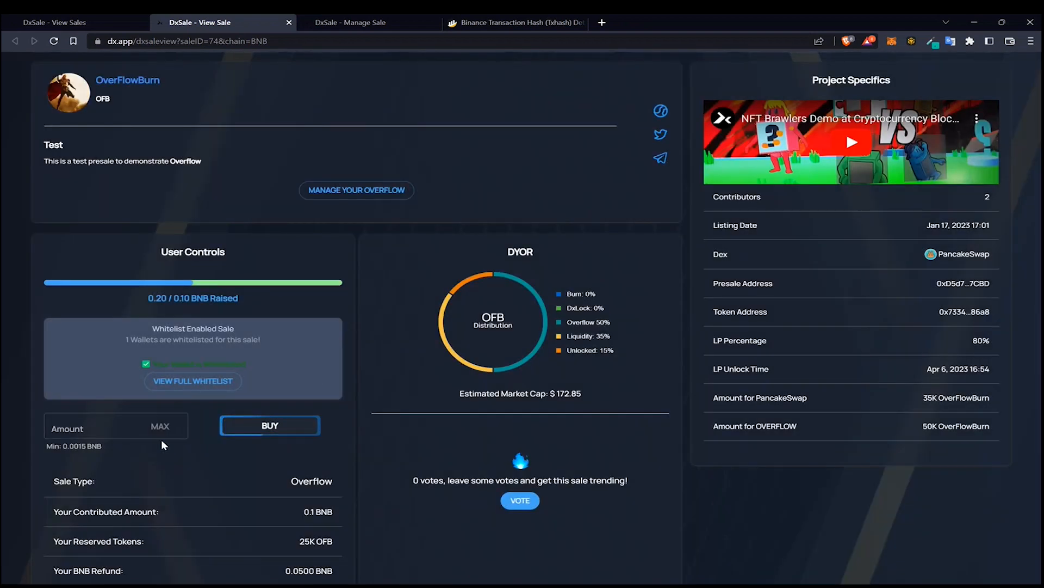
# Contribute another 0.1 BNB to the sale from the whitelisted wallet and confirm the wallet transaction
pyautogui.scroll(-3, 180, 468)
pyautogui.moveTo(333, 362); pyautogui.dragTo(310, 363)
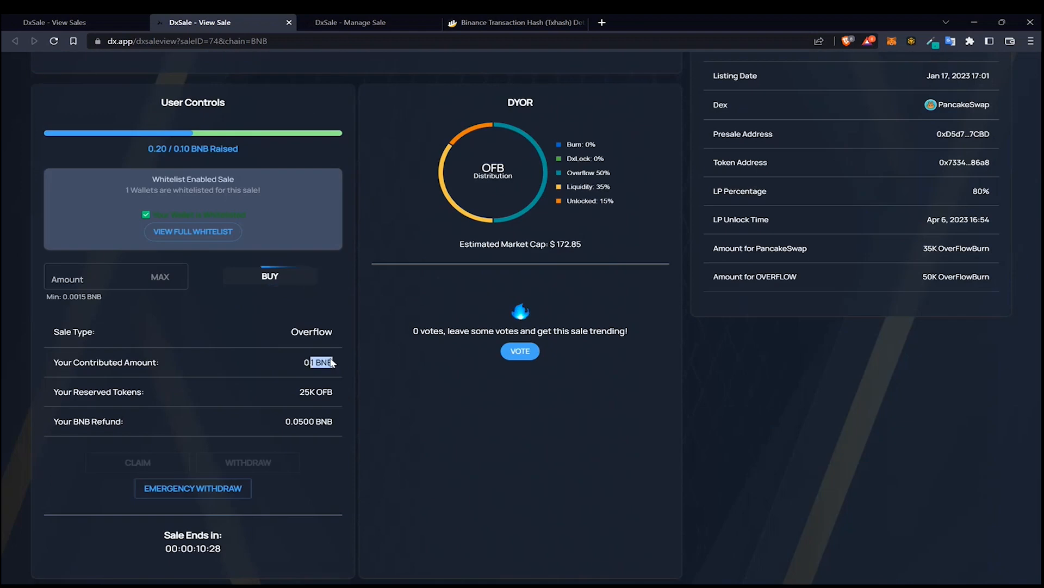
pyautogui.click(137, 283)
pyautogui.write('0.1')
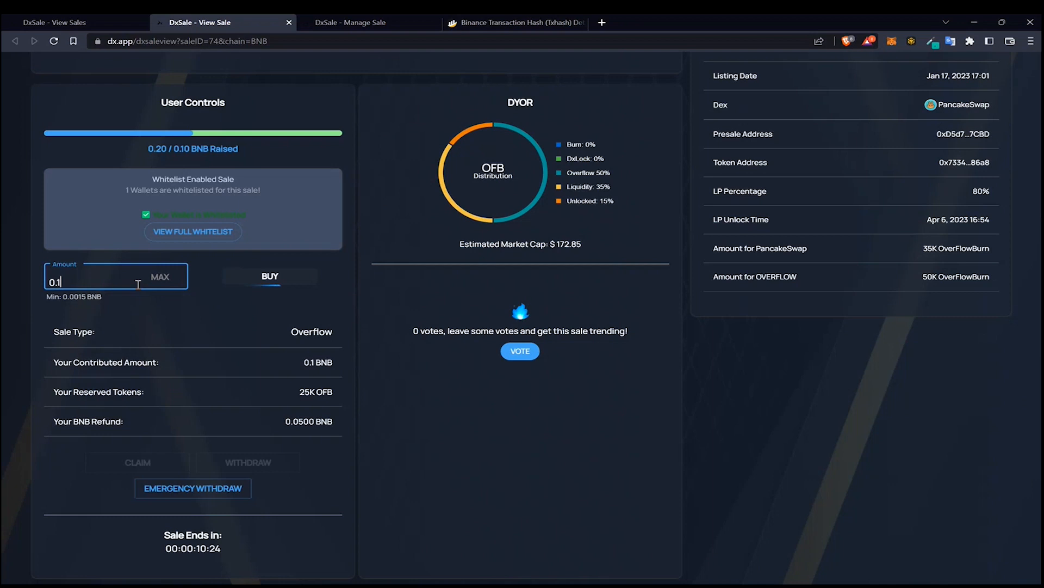
pyautogui.click(254, 282)
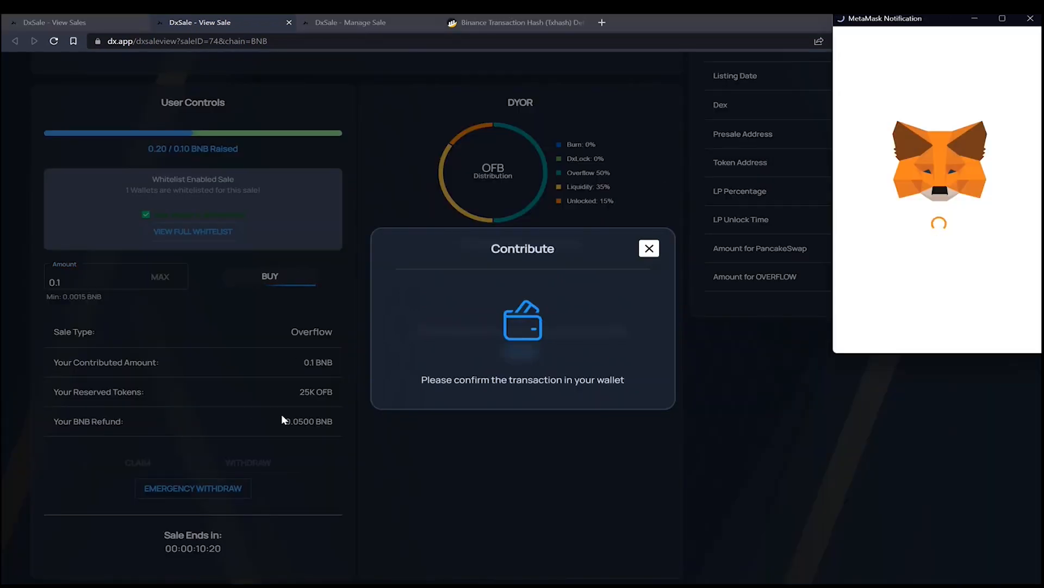
pyautogui.scroll(-3, 963, 272)
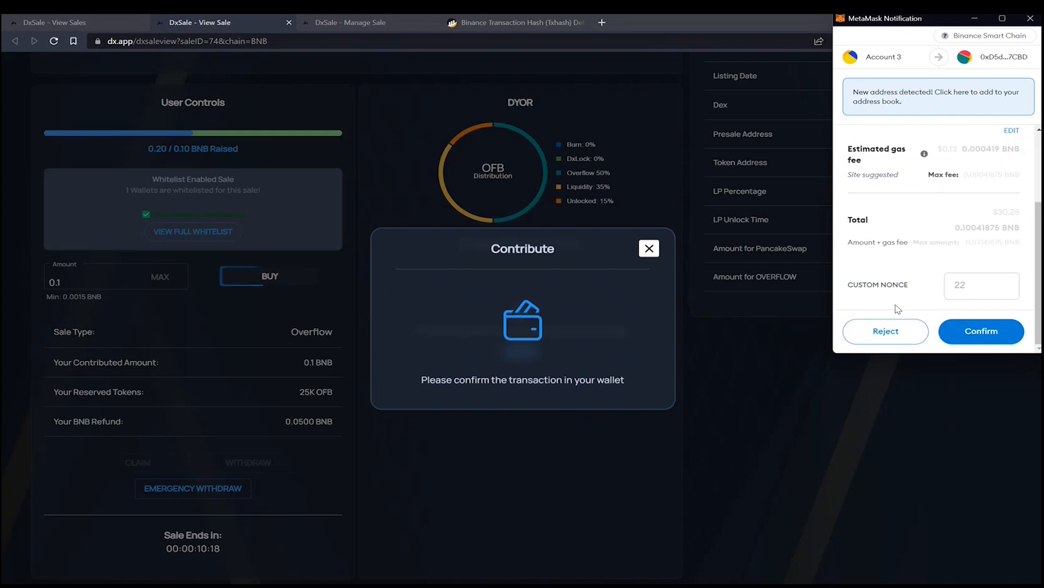
pyautogui.click(962, 327)
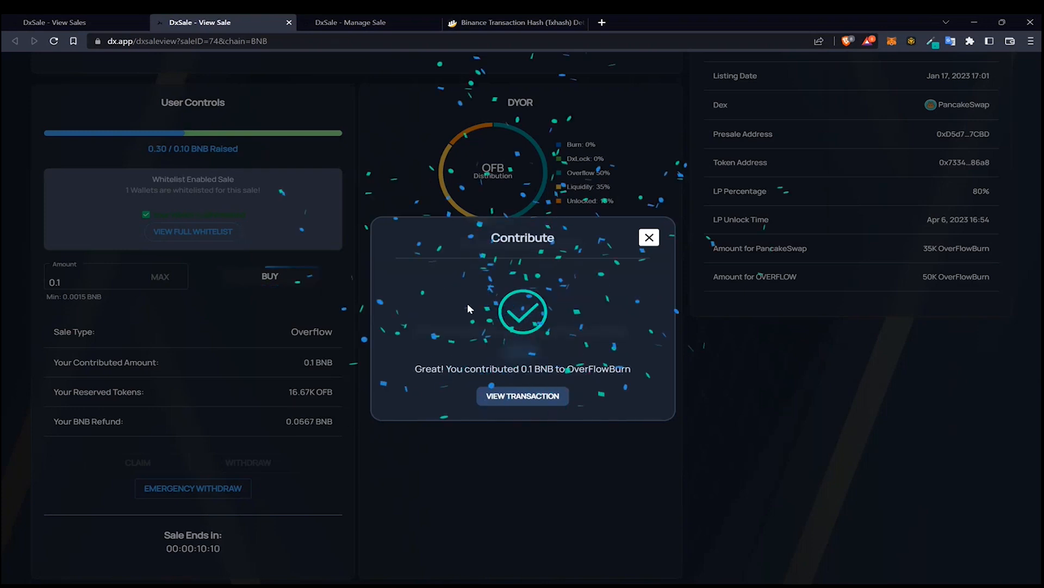
pyautogui.click(649, 238)
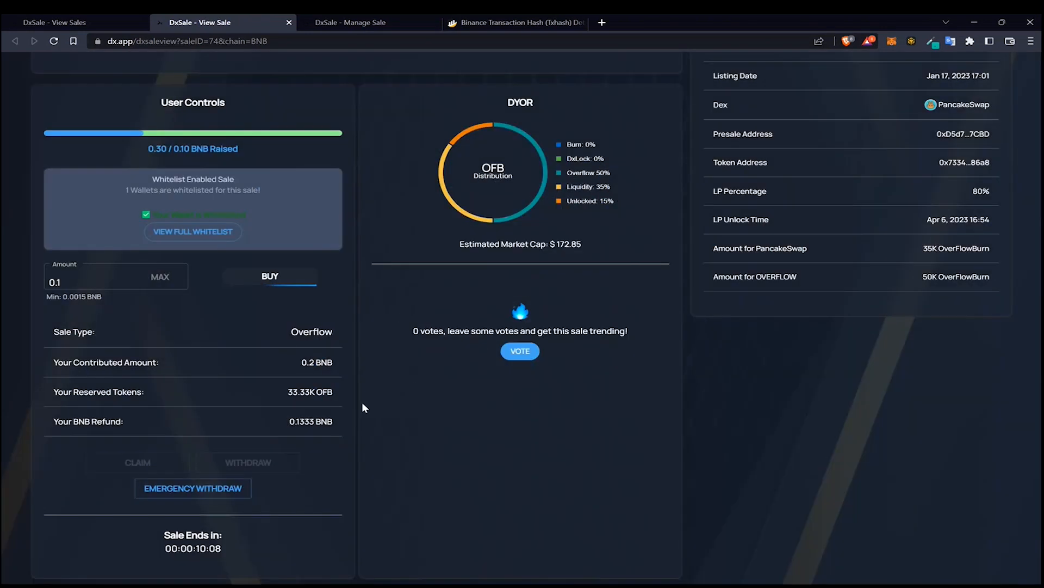
# Review the contributed amount, reserved tokens and BNB refund figures for this wallet
pyautogui.moveTo(288, 392); pyautogui.dragTo(315, 387)
pyautogui.moveTo(286, 422); pyautogui.dragTo(314, 422)
pyautogui.click(335, 426)
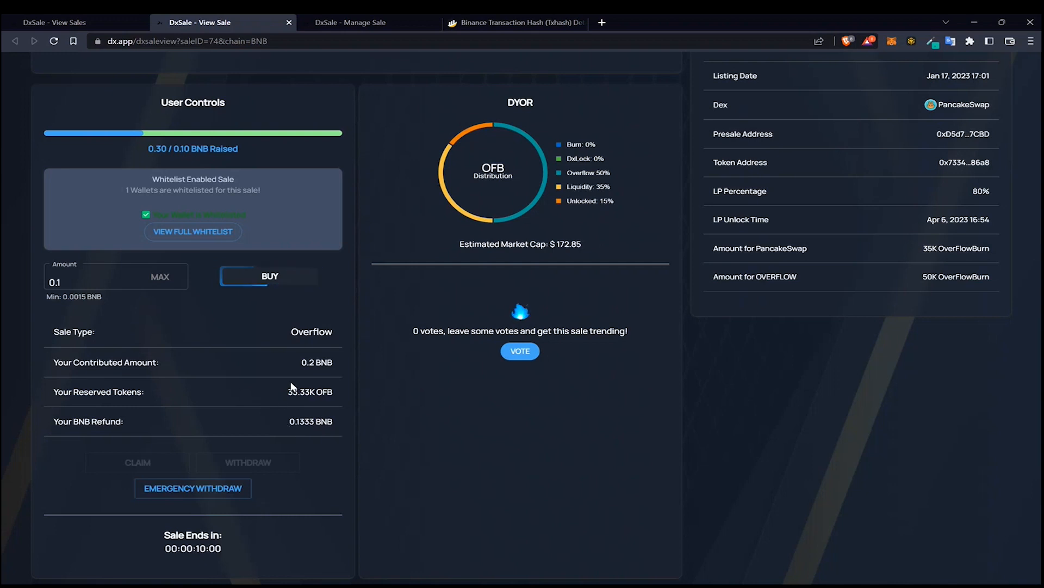
pyautogui.moveTo(288, 391); pyautogui.dragTo(309, 392)
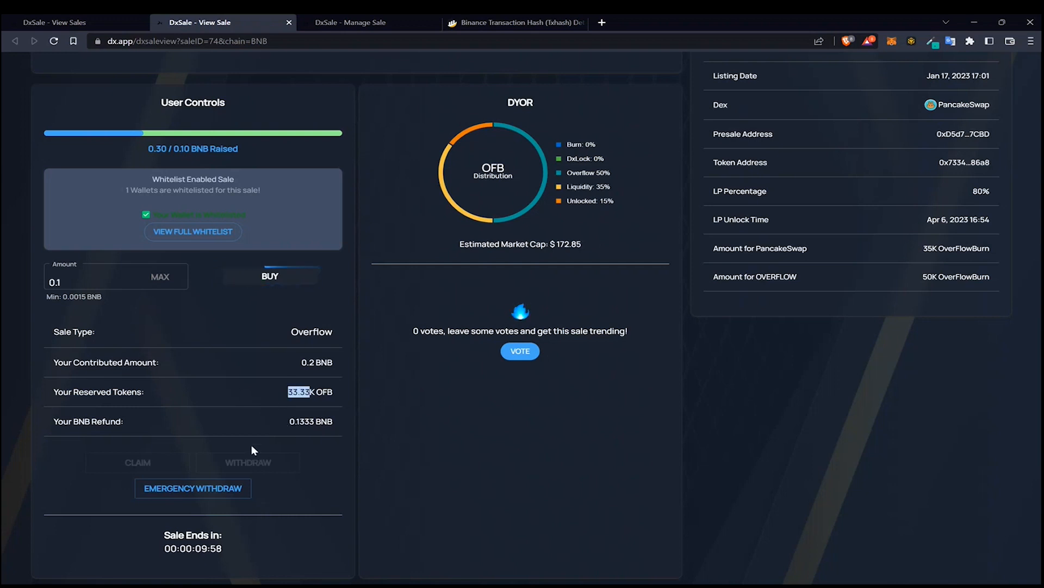
pyautogui.scroll(5, 251, 445)
pyautogui.scroll(-5, 256, 469)
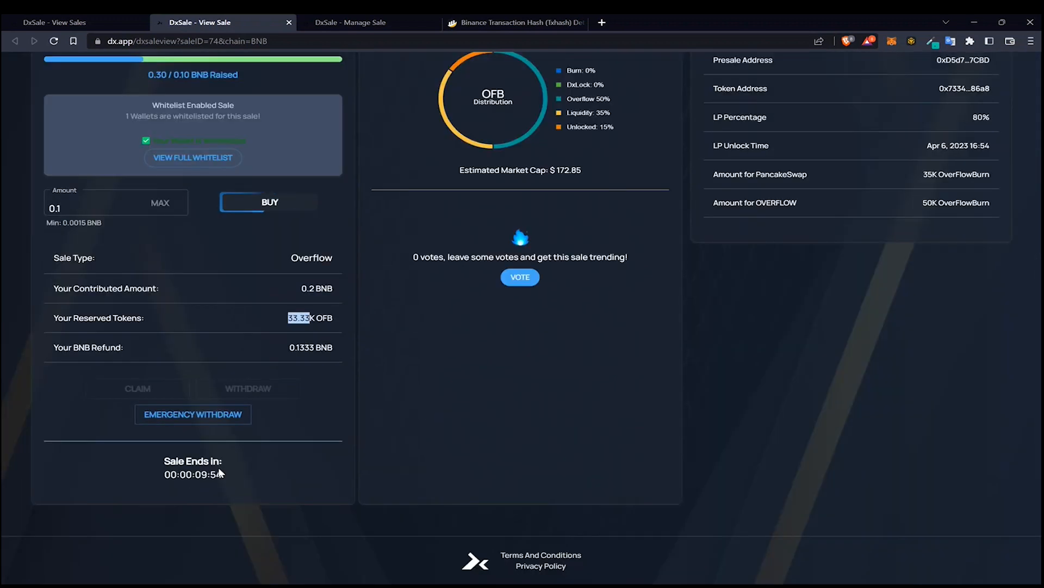
pyautogui.scroll(5, 212, 482)
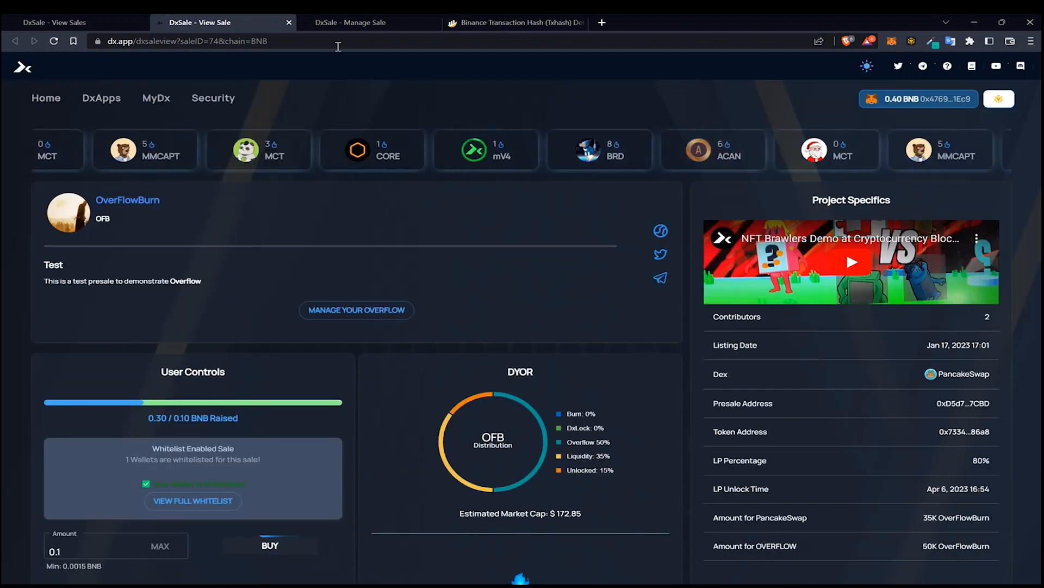
# Open the Vested Claim settings on the manage page, read its requirements, and close the dialog without enabling it
pyautogui.click(352, 22)
pyautogui.scroll(1, 305, 412)
pyautogui.scroll(3, 302, 416)
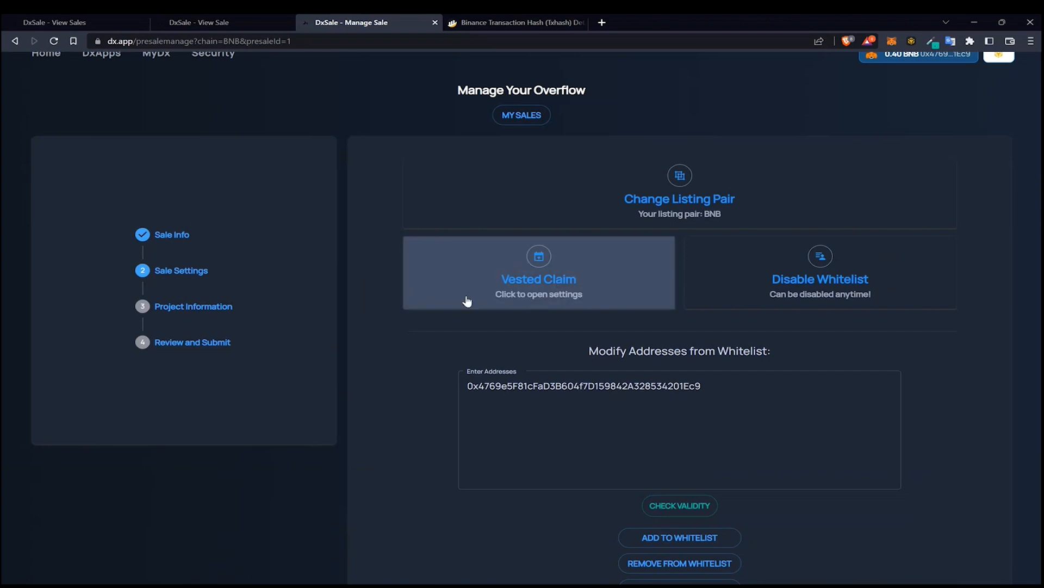
pyautogui.click(584, 290)
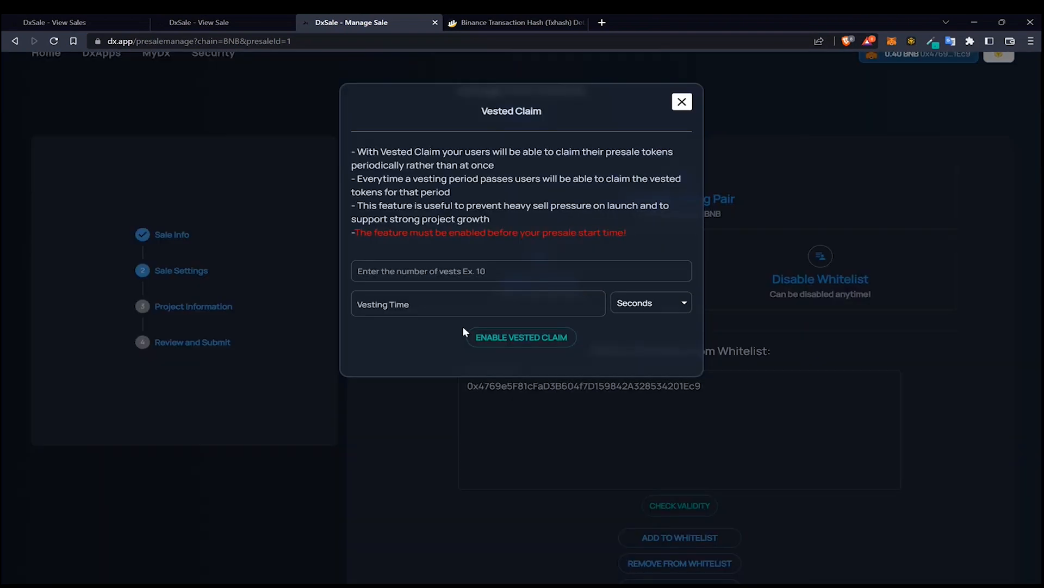
pyautogui.click(458, 278)
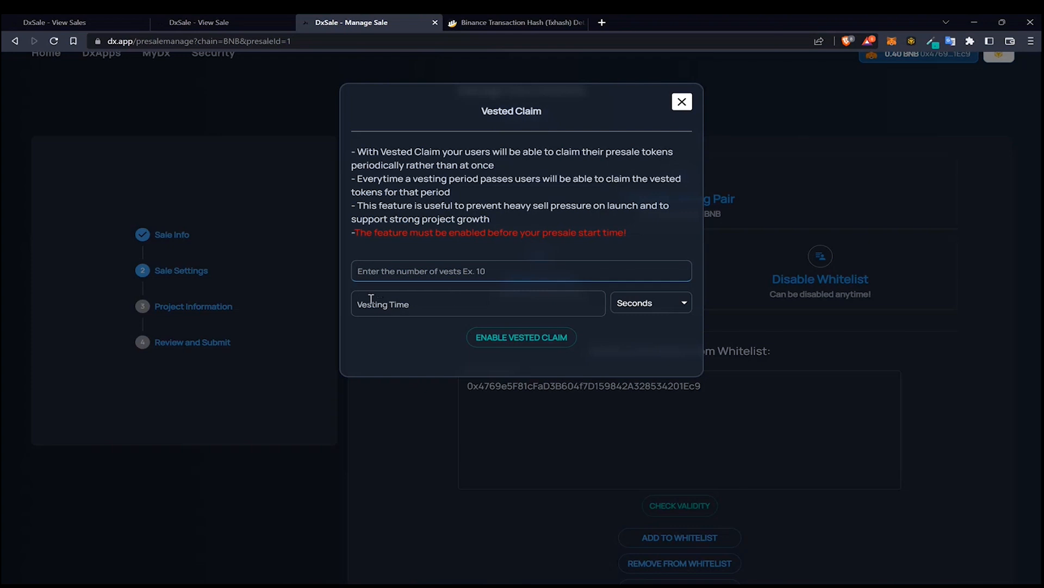
pyautogui.click(392, 315)
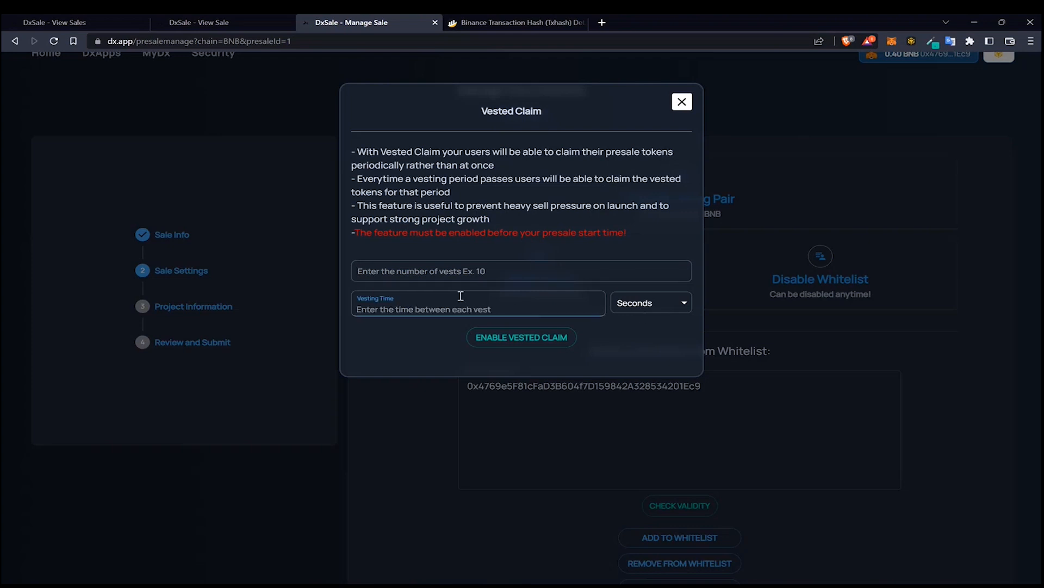
pyautogui.click(393, 231)
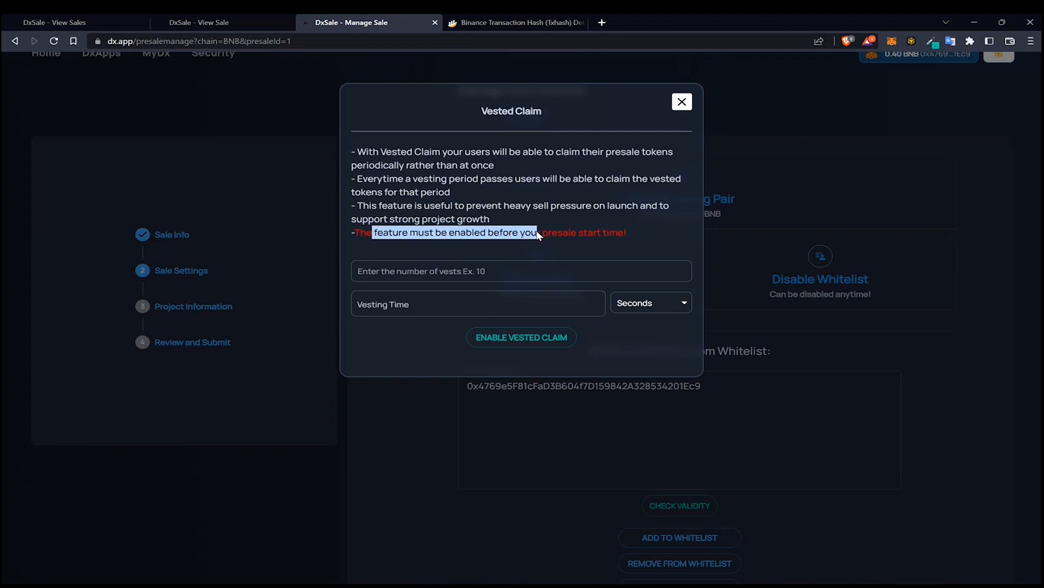
pyautogui.click(626, 238)
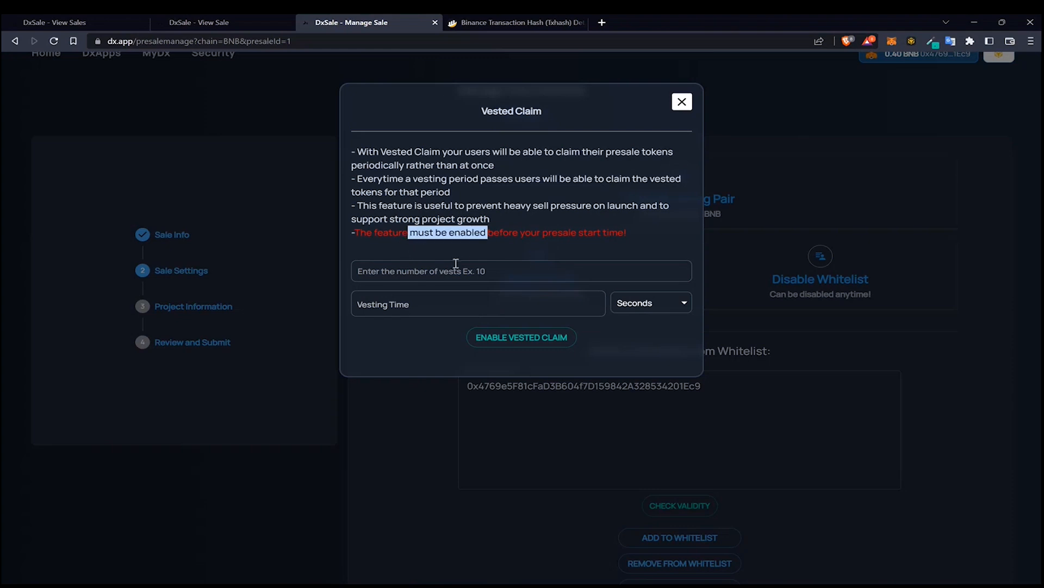
pyautogui.click(444, 240)
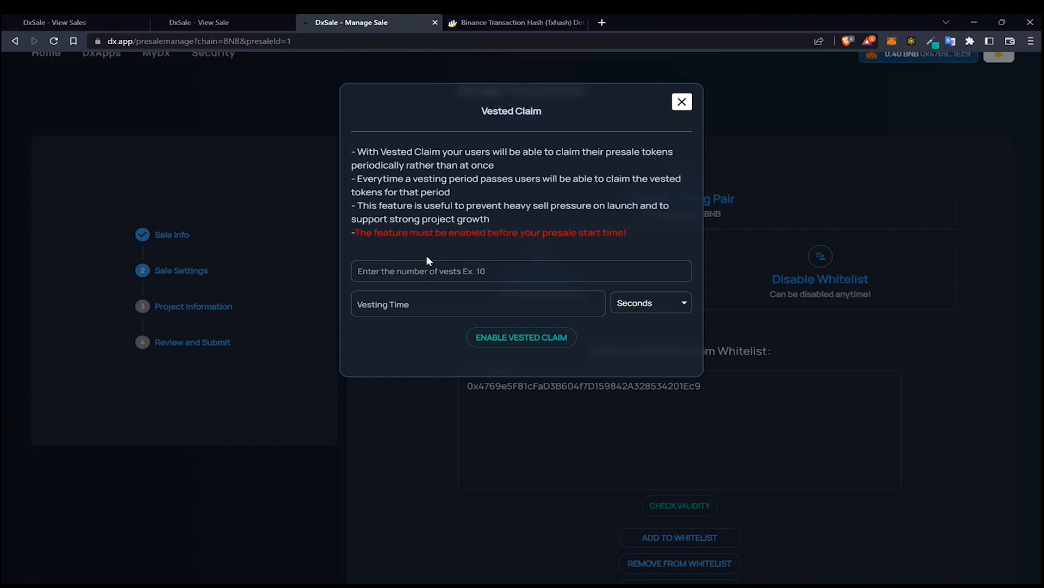
pyautogui.moveTo(423, 231); pyautogui.dragTo(489, 234)
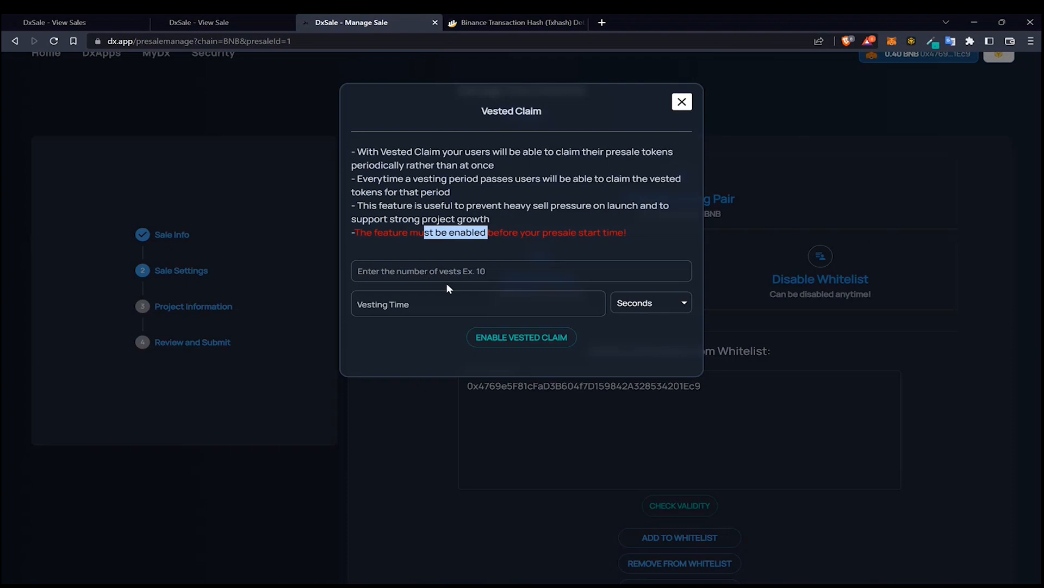
pyautogui.moveTo(374, 233); pyautogui.dragTo(526, 237)
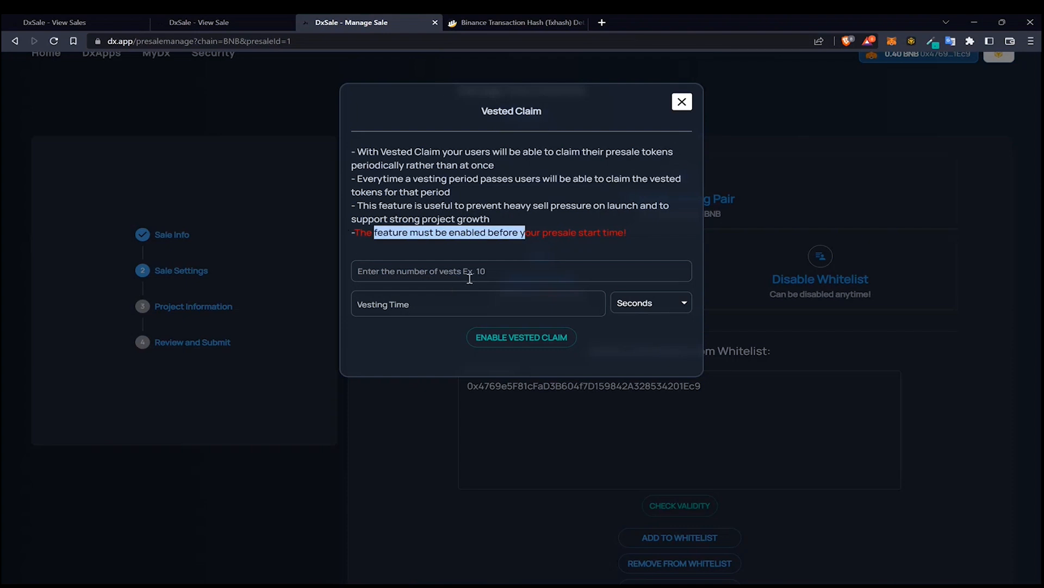
pyautogui.click(469, 257)
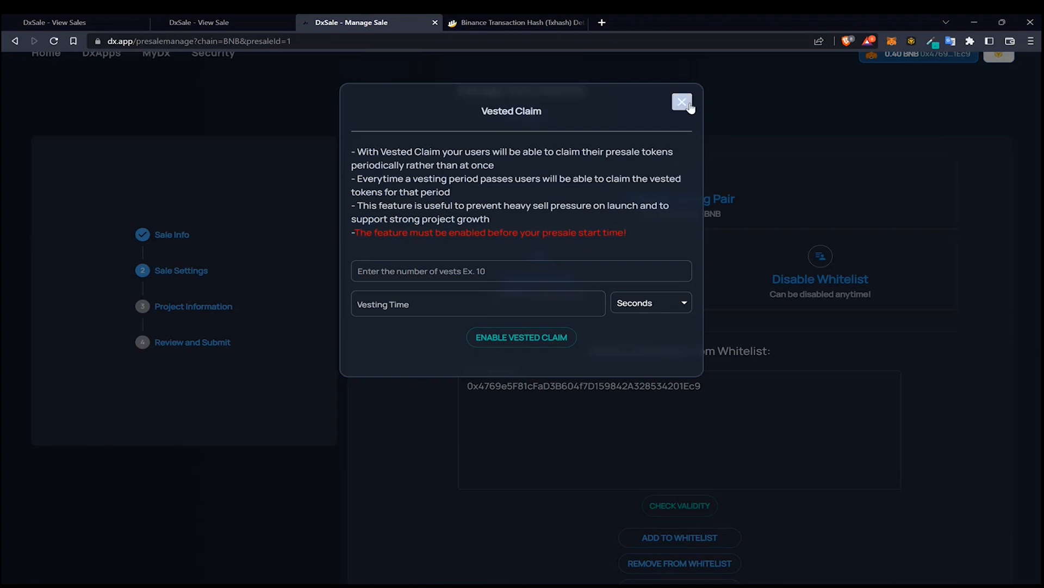
pyautogui.click(682, 102)
# Return to the sale page and watch the sale countdown until the sale ends
pyautogui.click(246, 21)
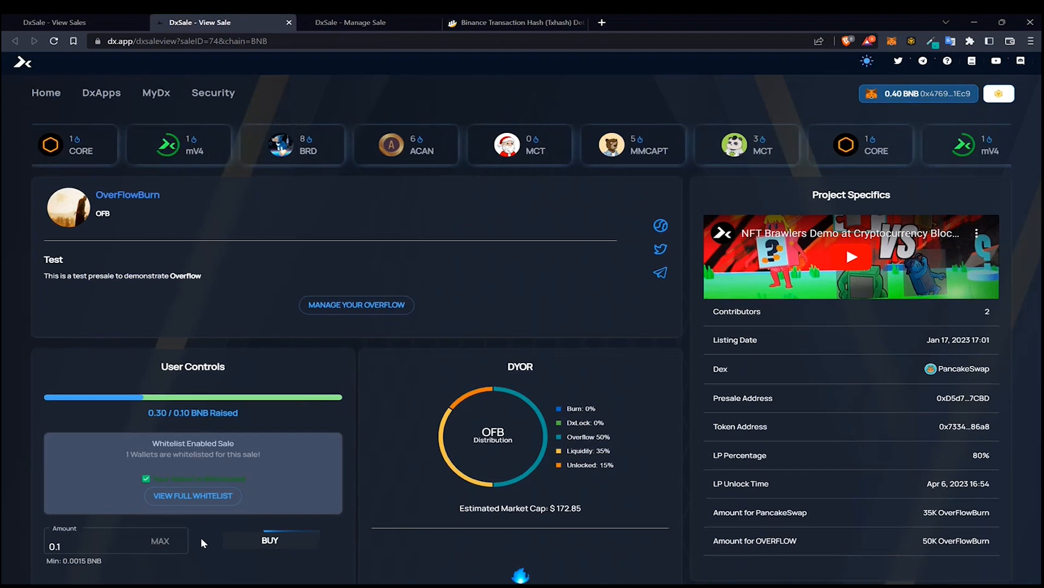
pyautogui.scroll(-5, 201, 537)
pyautogui.moveTo(185, 521); pyautogui.dragTo(210, 521)
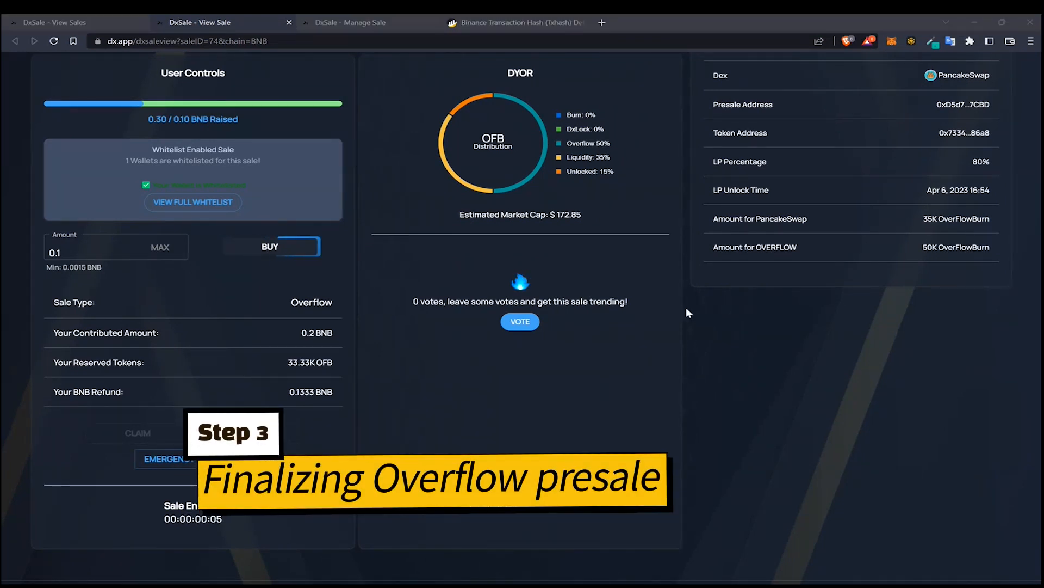
pyautogui.click(745, 395)
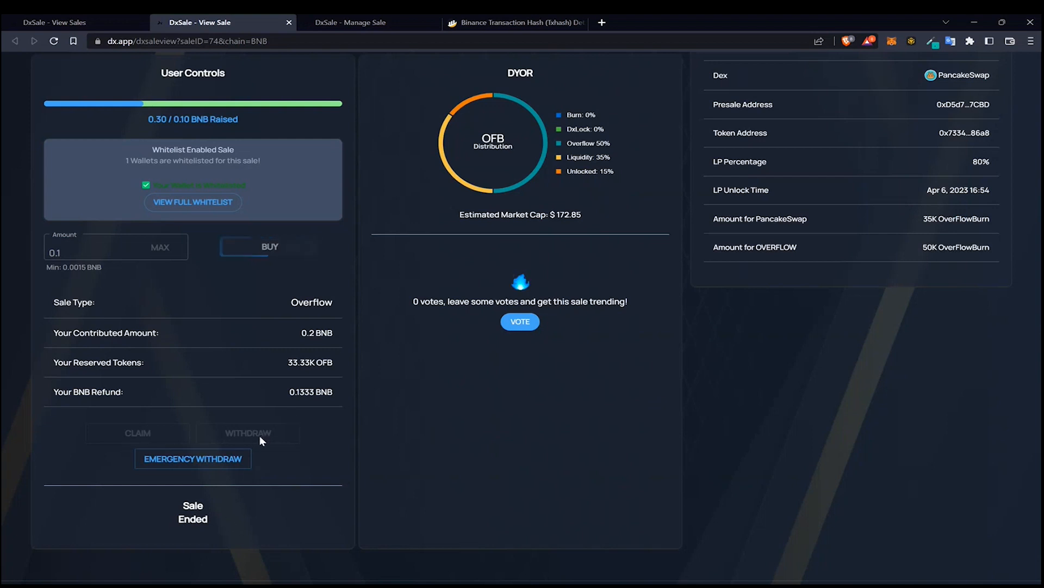
pyautogui.scroll(5, 260, 435)
pyautogui.scroll(-1, 622, 410)
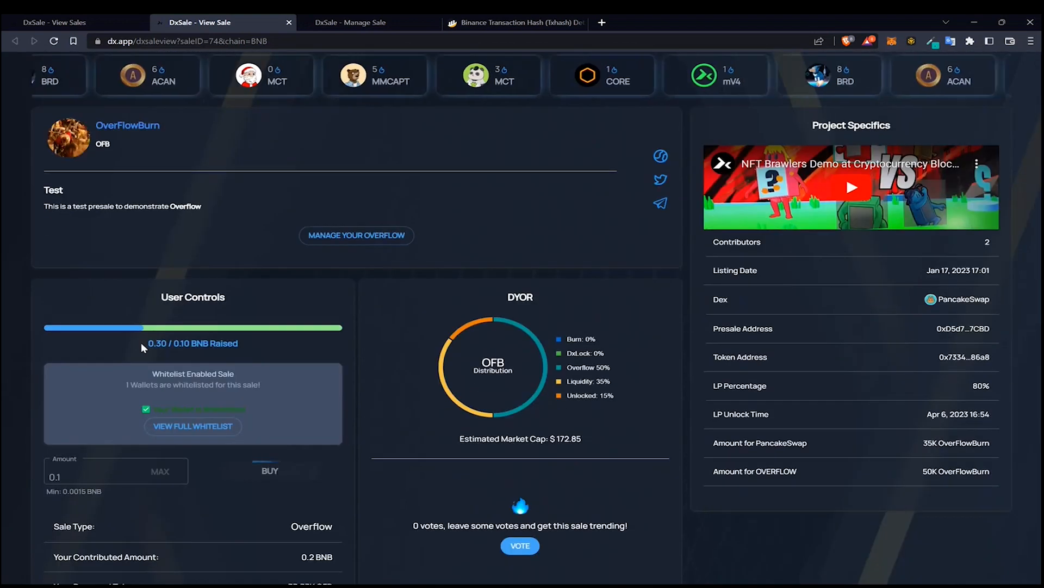
pyautogui.scroll(-1, 259, 332)
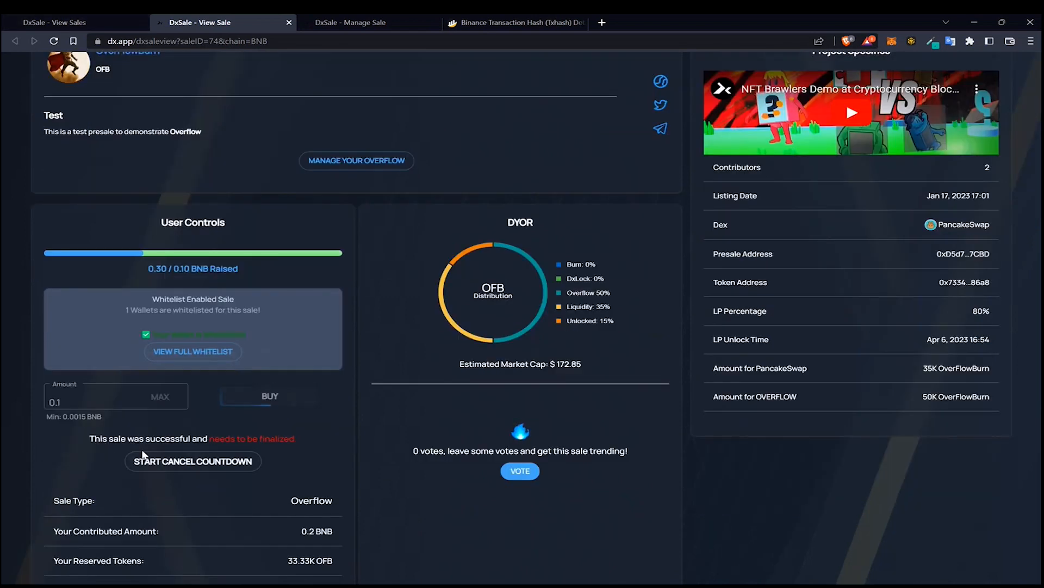
# Start the 2 days cancel countdown and confirm the wallet transaction
pyautogui.click(192, 463)
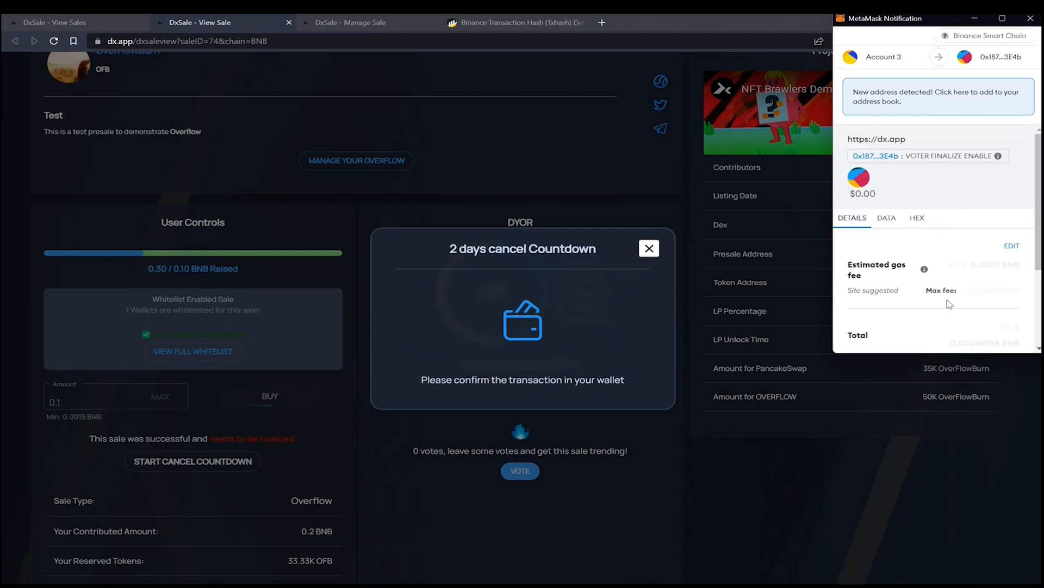
pyautogui.scroll(-3, 956, 300)
pyautogui.click(979, 333)
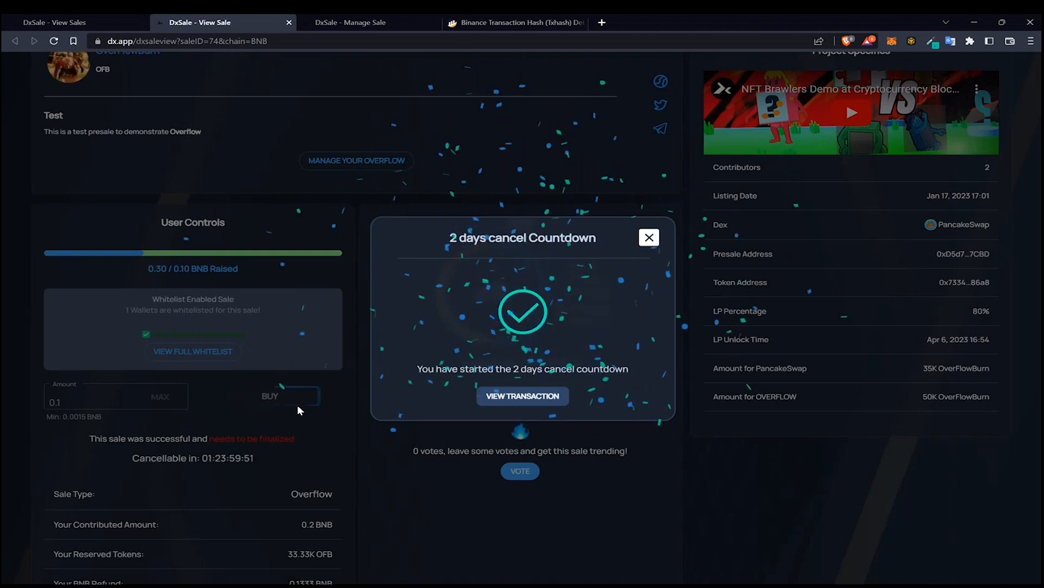
pyautogui.click(650, 238)
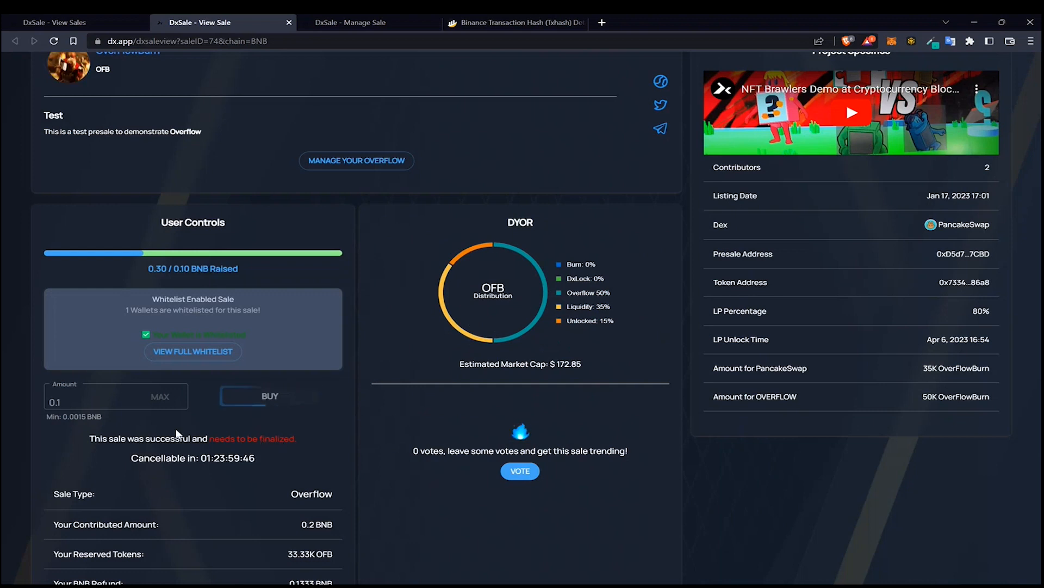
# Open the sale's manage page and inspect the Change Listing Pair alternative asset options, closing without changes
pyautogui.moveTo(169, 441); pyautogui.dragTo(248, 453)
pyautogui.scroll(3, 248, 453)
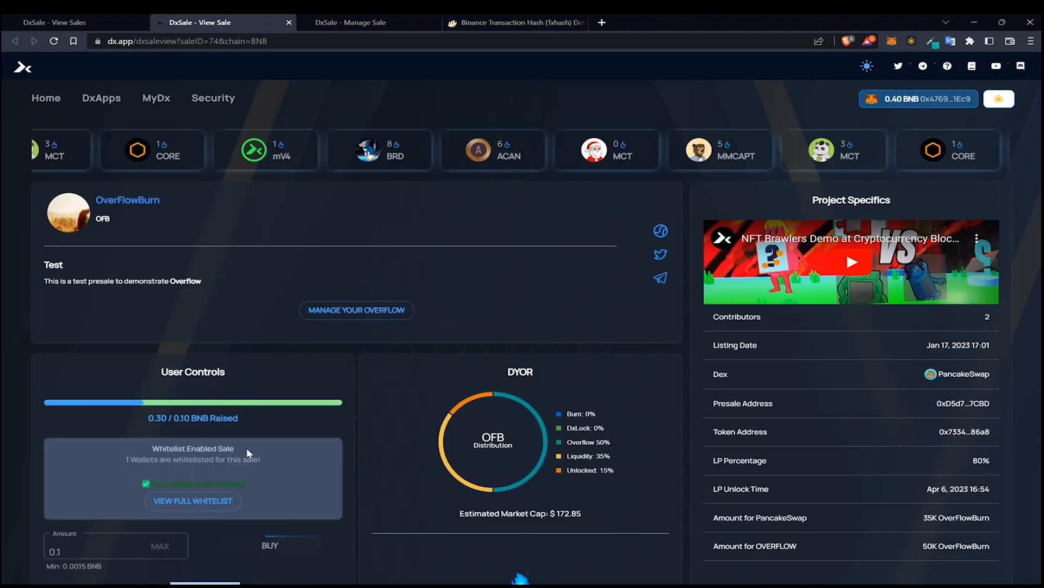
pyautogui.click(357, 310)
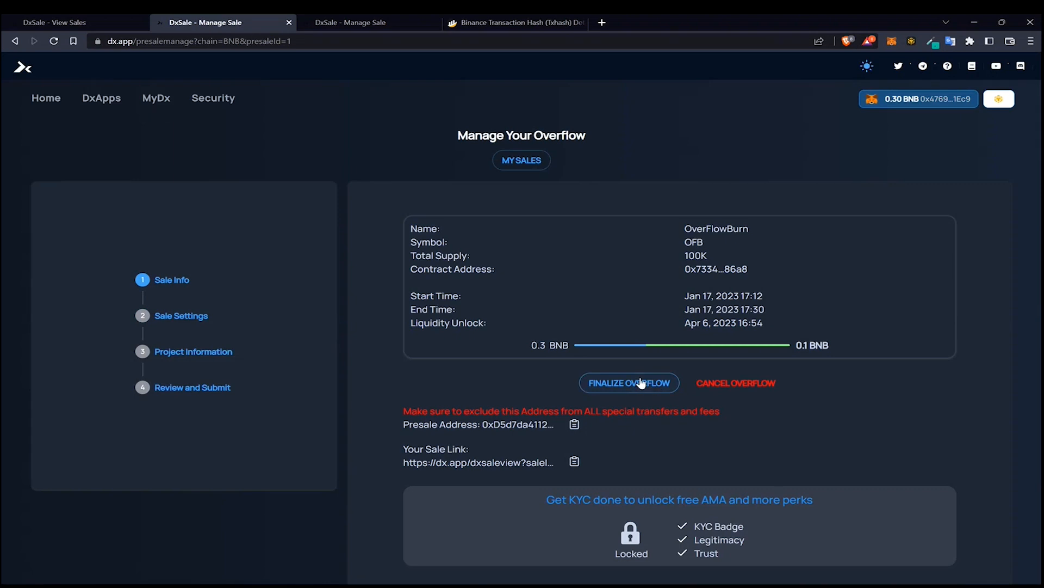
pyautogui.click(202, 316)
pyautogui.click(688, 265)
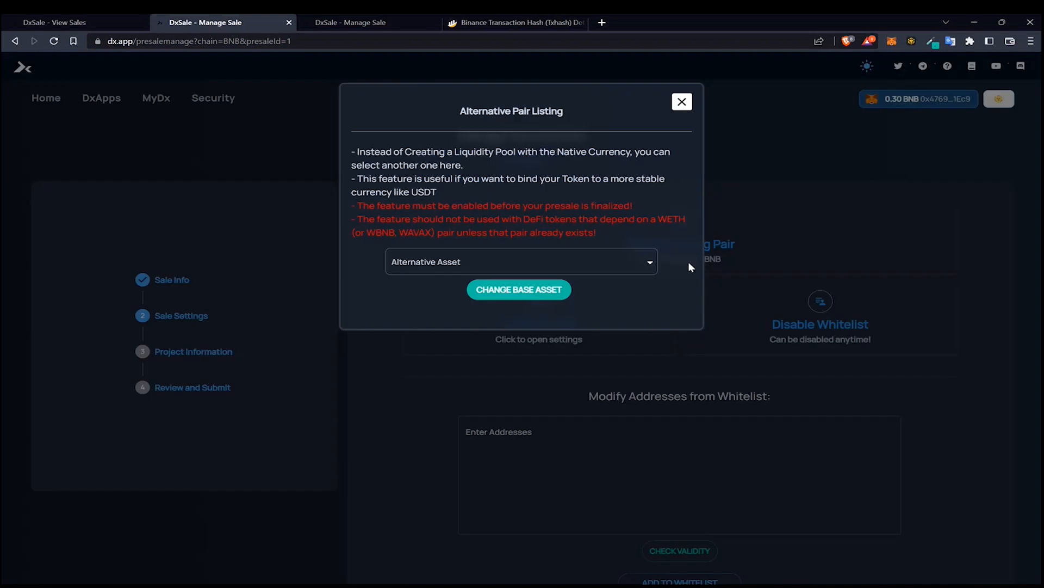
pyautogui.click(563, 265)
pyautogui.click(647, 233)
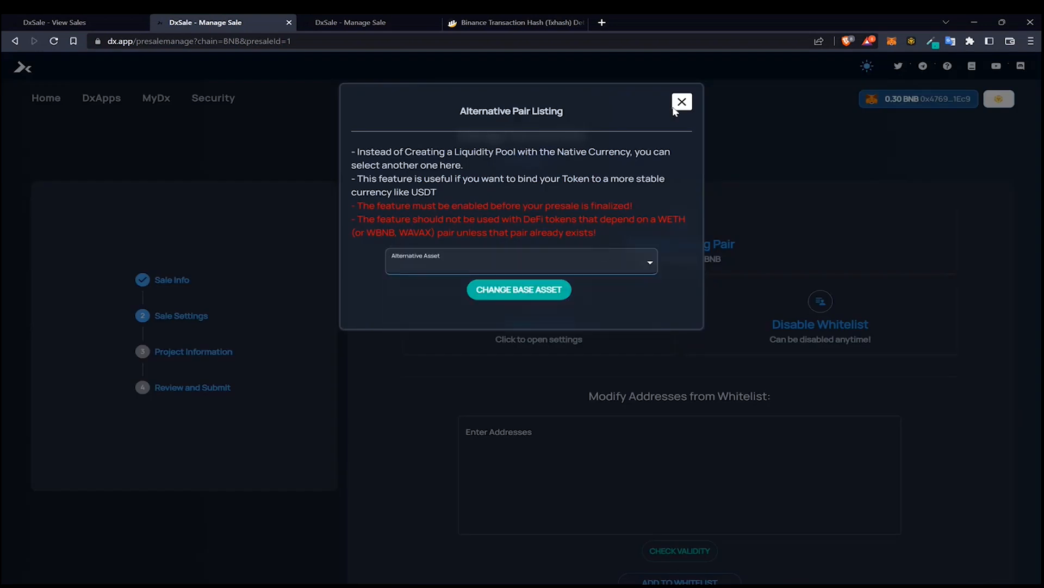
pyautogui.click(682, 102)
# Return to the sale info section and open the Finalize Overflow options
pyautogui.click(187, 276)
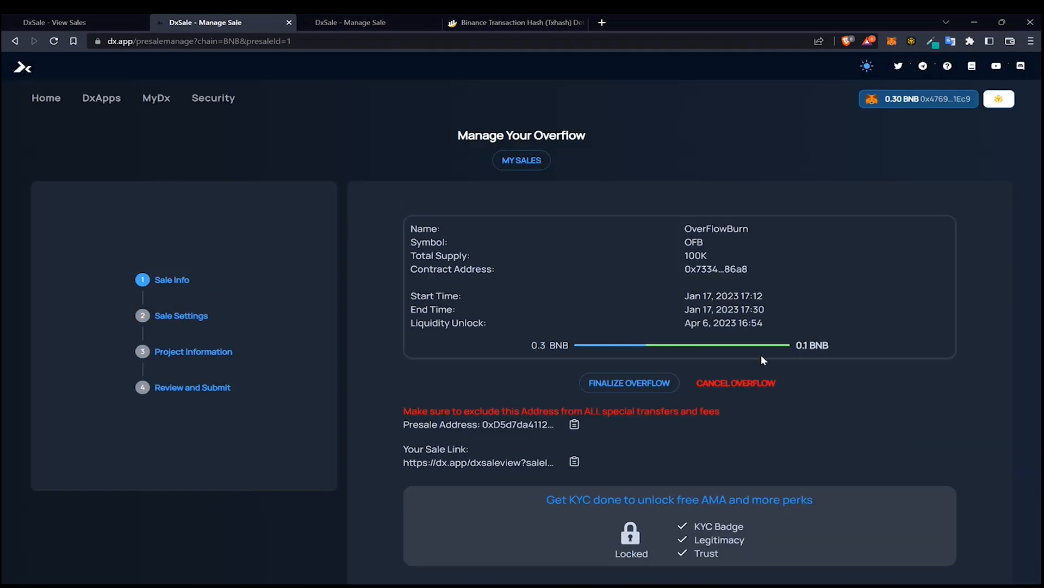
pyautogui.click(659, 381)
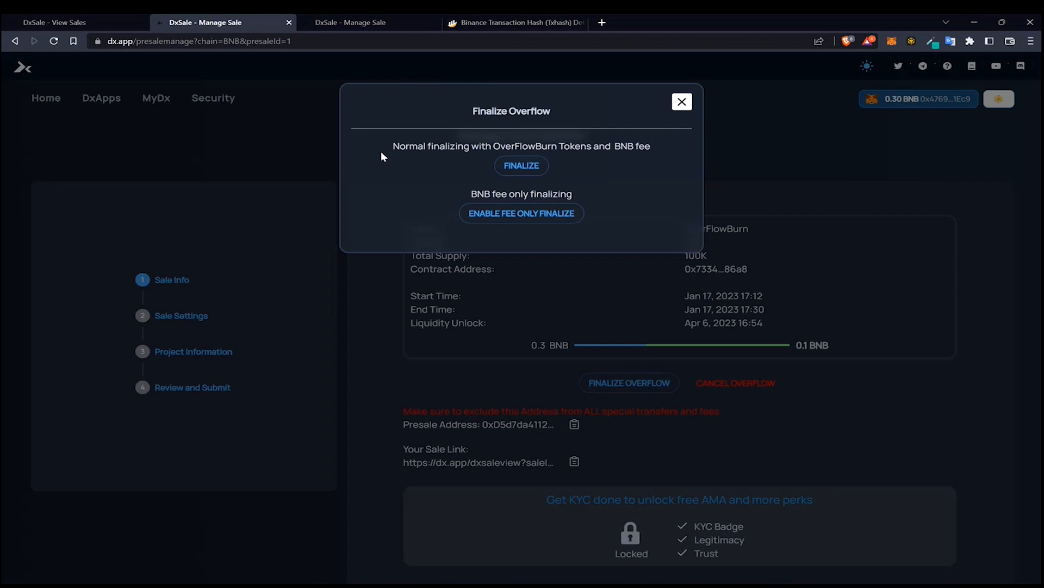
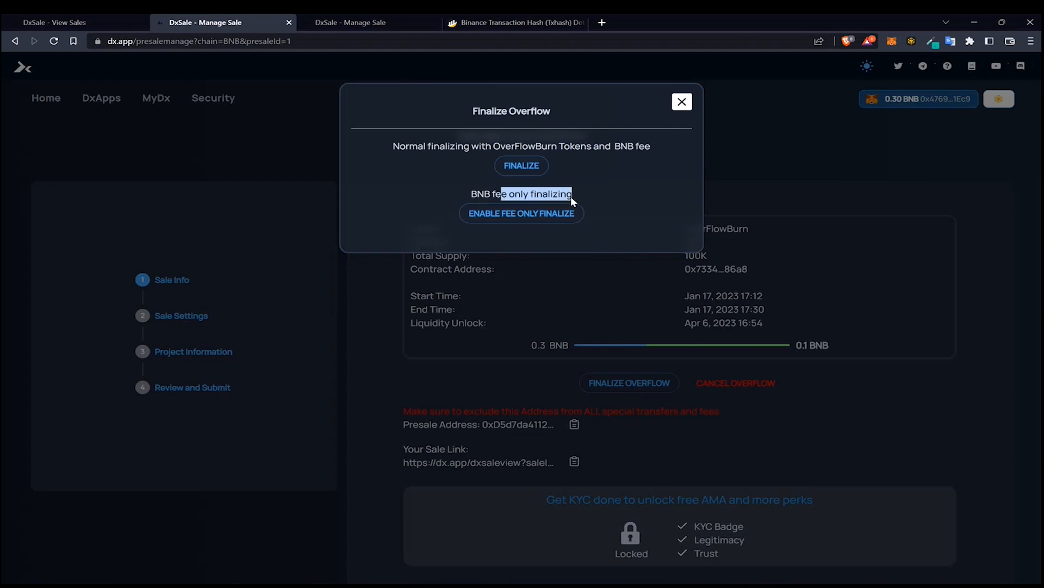
# Finalize the overflow normally with OverFlowBurn tokens and BNB fee, confirming the wallet transaction and closing the dialogs
pyautogui.click(586, 192)
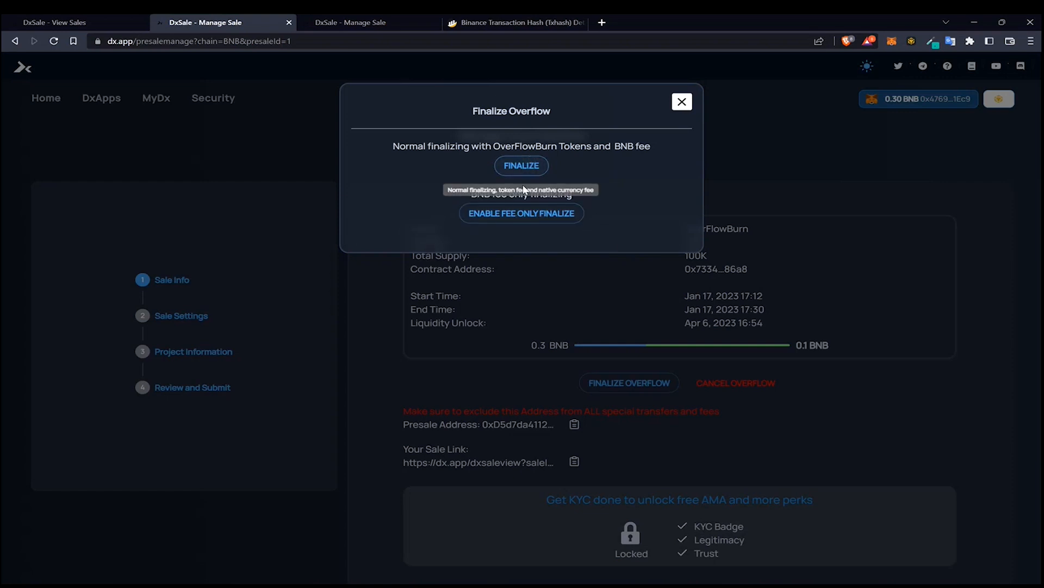
pyautogui.click(527, 165)
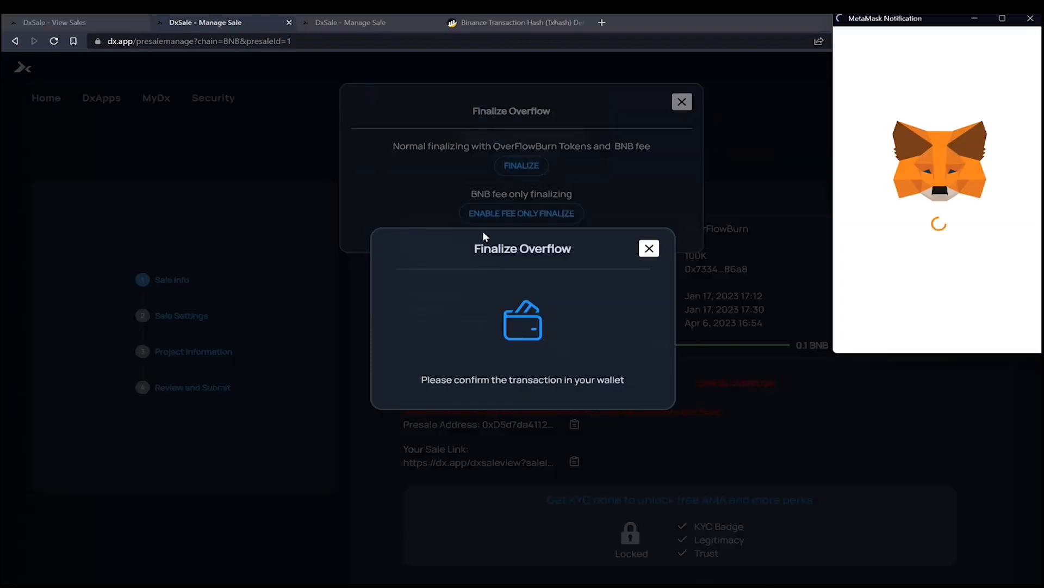
pyautogui.scroll(-5, 979, 272)
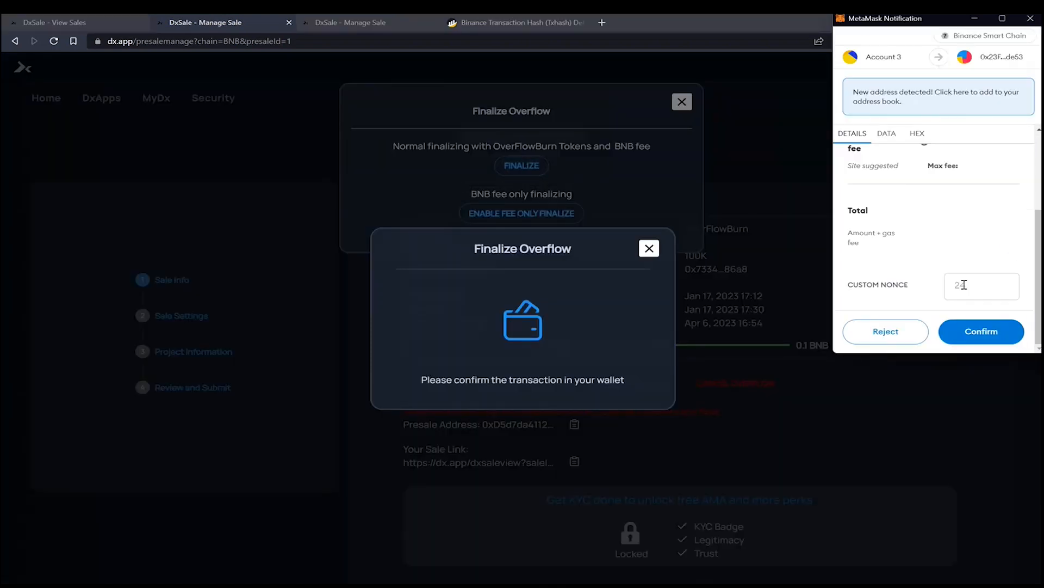
pyautogui.click(994, 338)
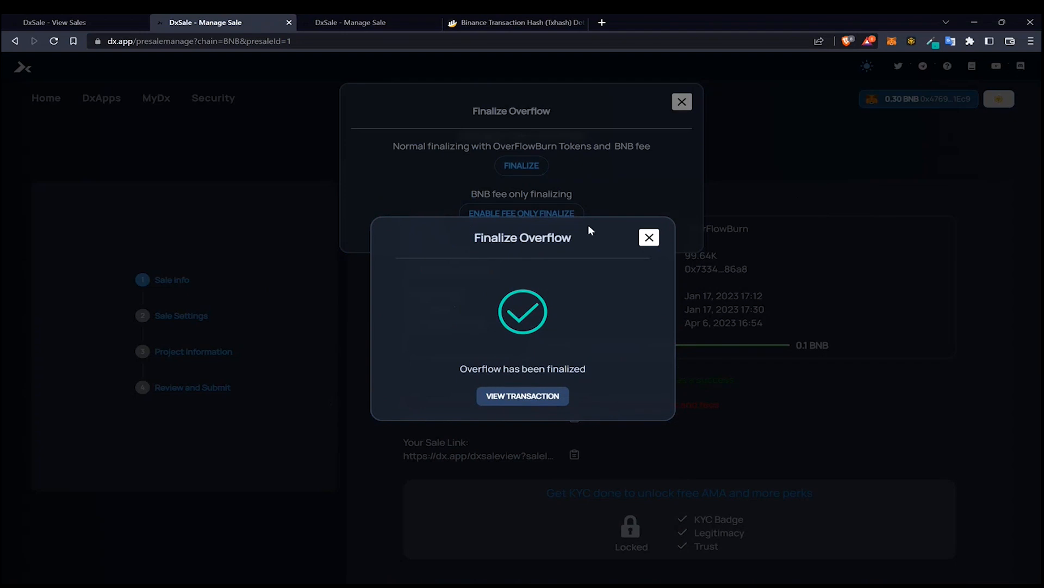
pyautogui.click(649, 237)
pyautogui.click(682, 102)
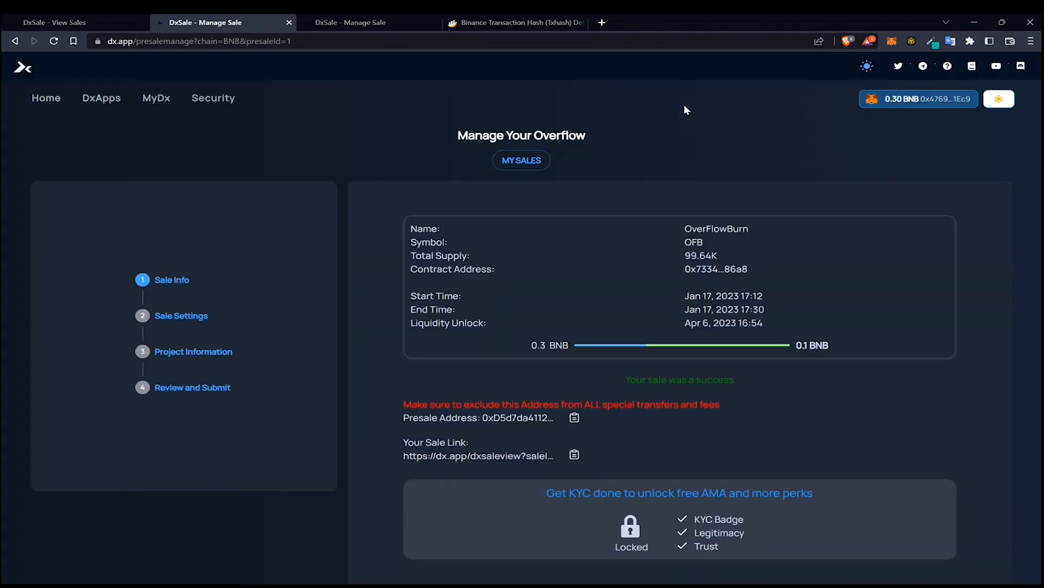
# Open the sale page and claim the OFB tokens, confirming the claim transaction in the wallet
pyautogui.click(507, 455)
pyautogui.click(580, 22)
pyautogui.scroll(-5, 364, 224)
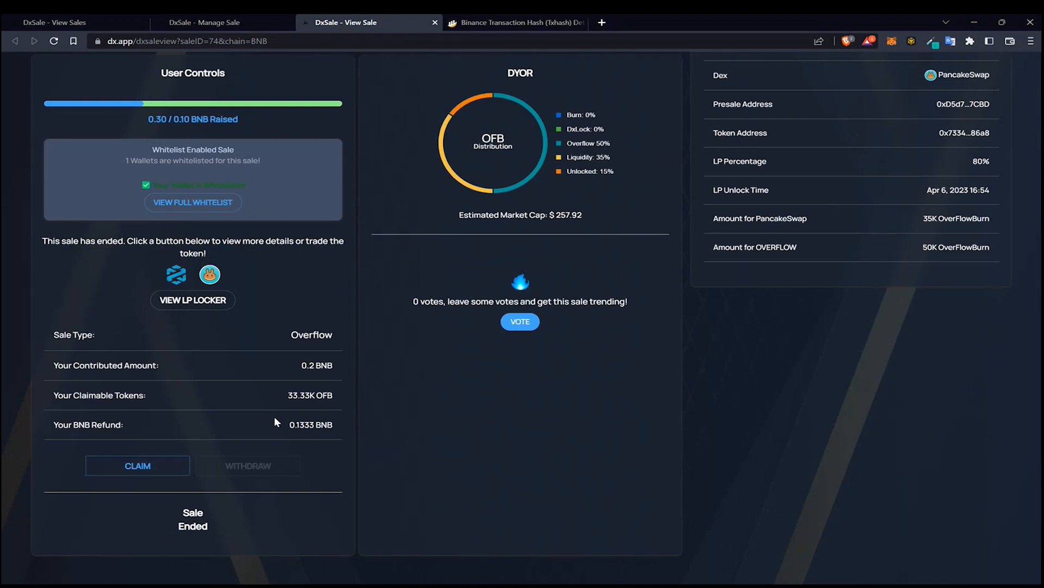
pyautogui.moveTo(288, 425); pyautogui.dragTo(334, 426)
pyautogui.moveTo(287, 396); pyautogui.dragTo(318, 397)
pyautogui.click(148, 464)
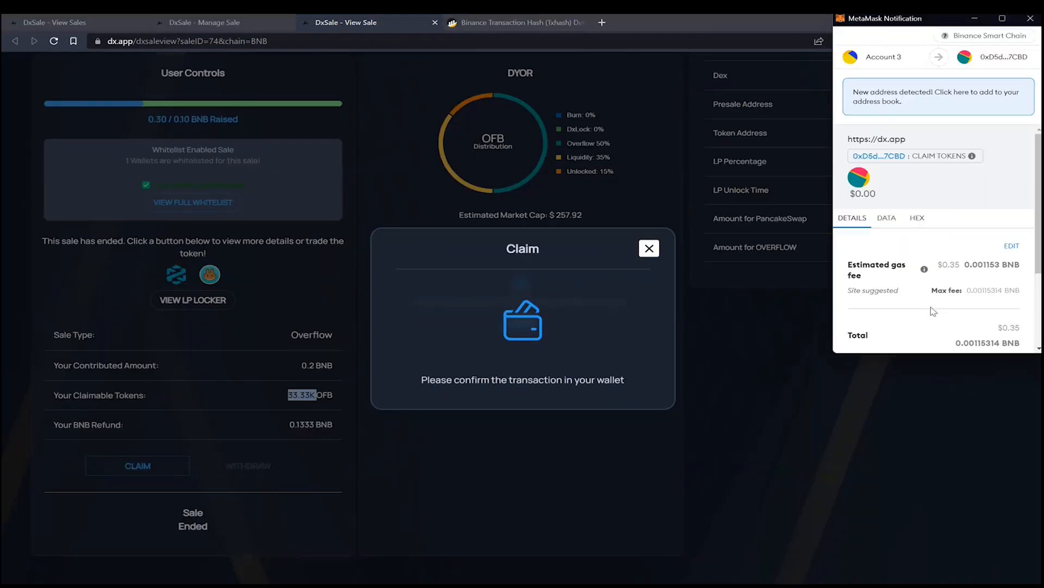
pyautogui.scroll(-5, 933, 310)
pyautogui.click(990, 339)
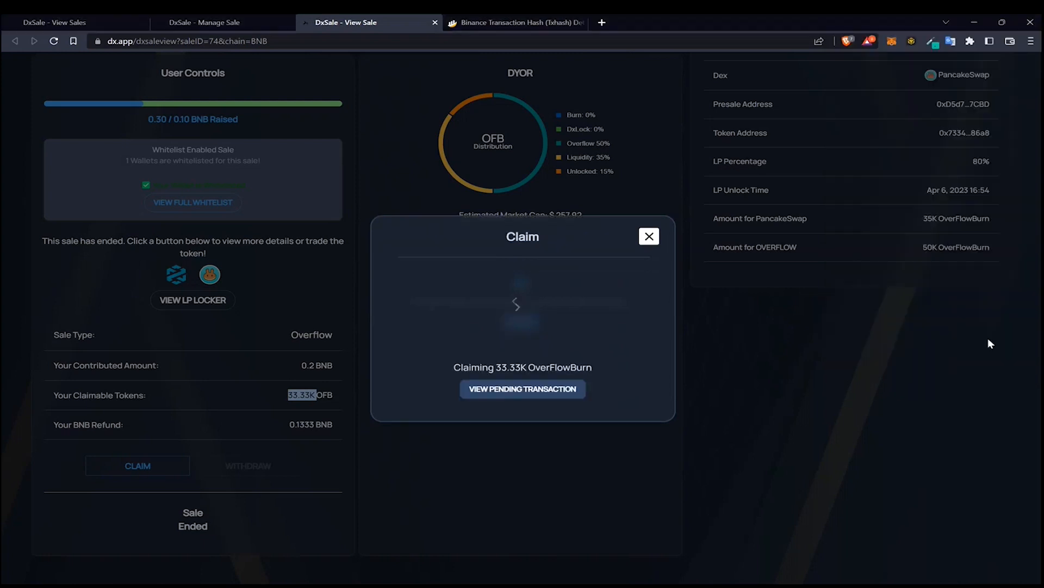
pyautogui.click(649, 238)
# Check the wallet's recent activity for the token claim
pyautogui.scroll(1, 304, 247)
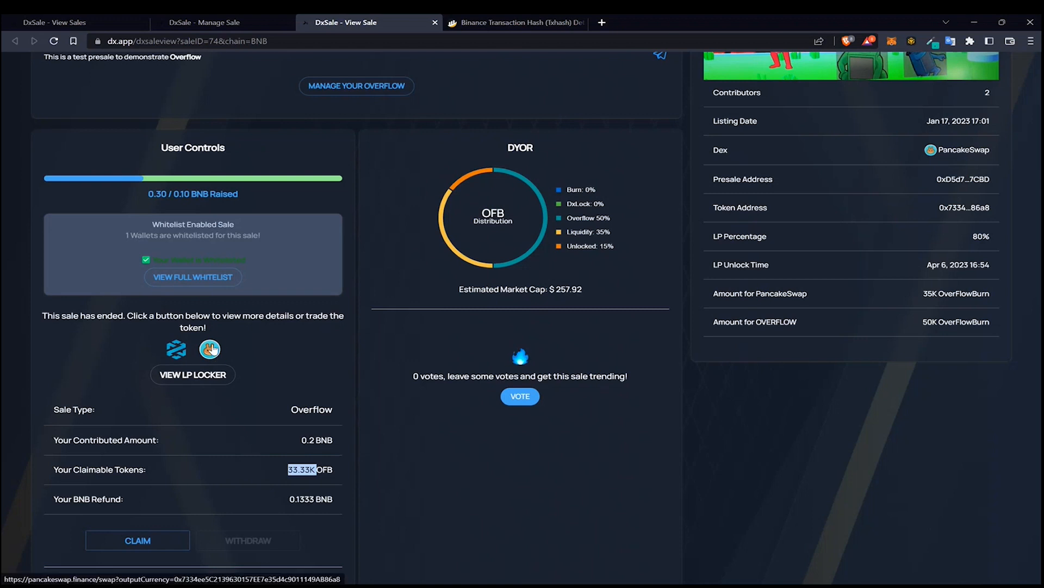
pyautogui.scroll(-2, 292, 356)
pyautogui.click(381, 401)
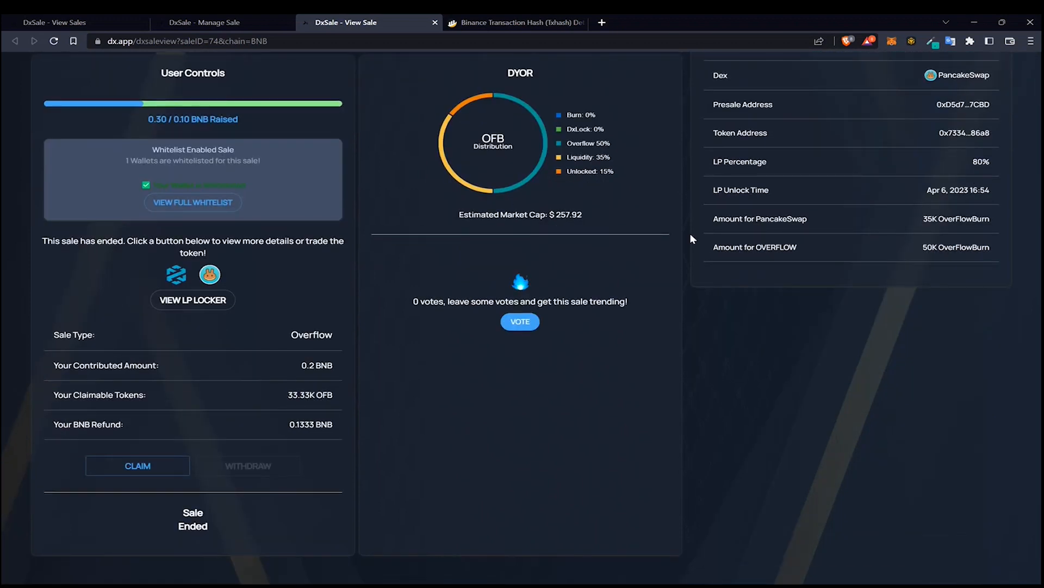
pyautogui.click(892, 41)
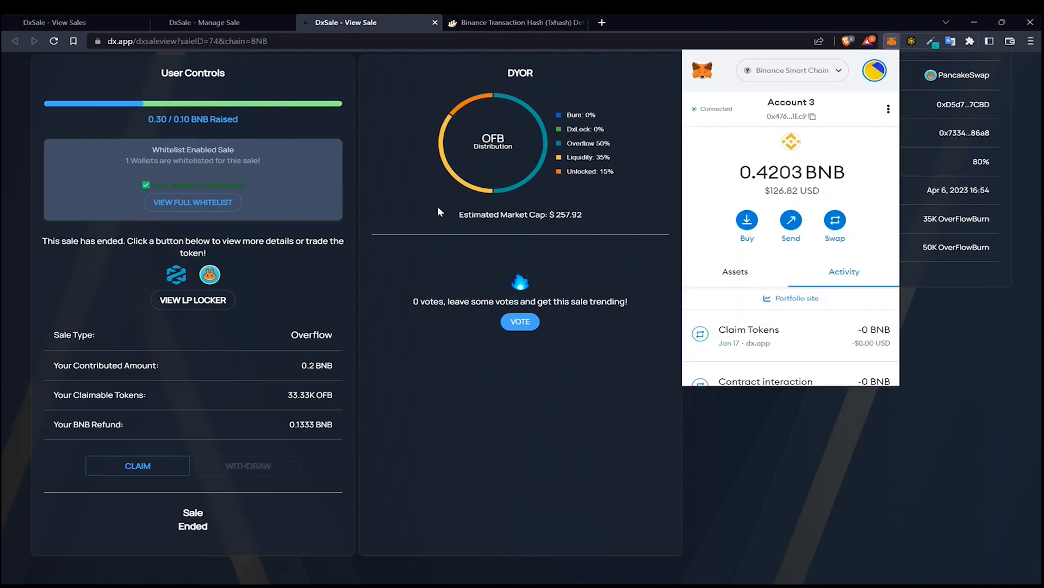
pyautogui.click(455, 306)
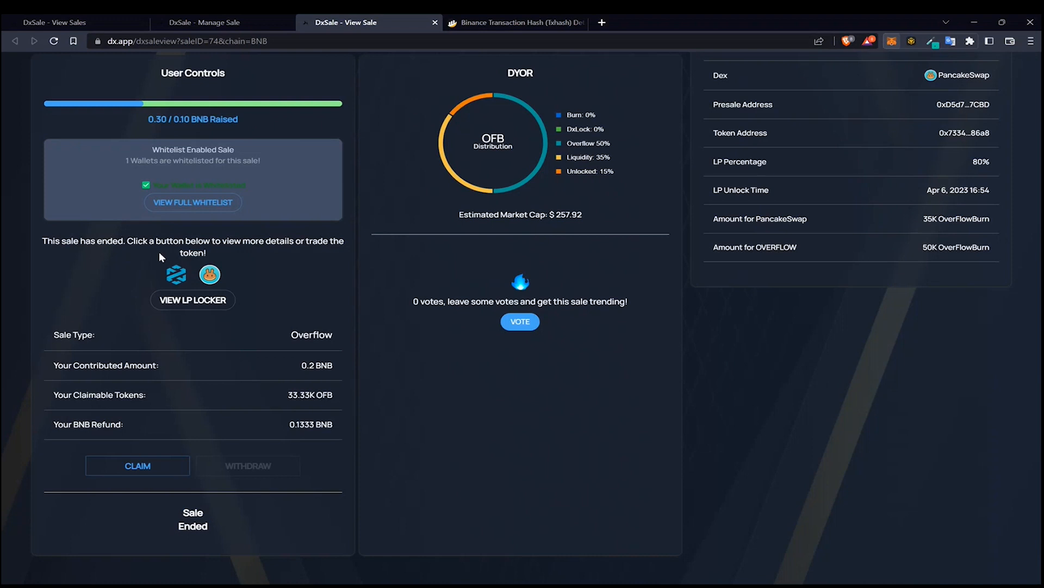
# Open the token on PancakeSwap and import OverFlowBurn (OFB) after acknowledging the warning
pyautogui.click(211, 274)
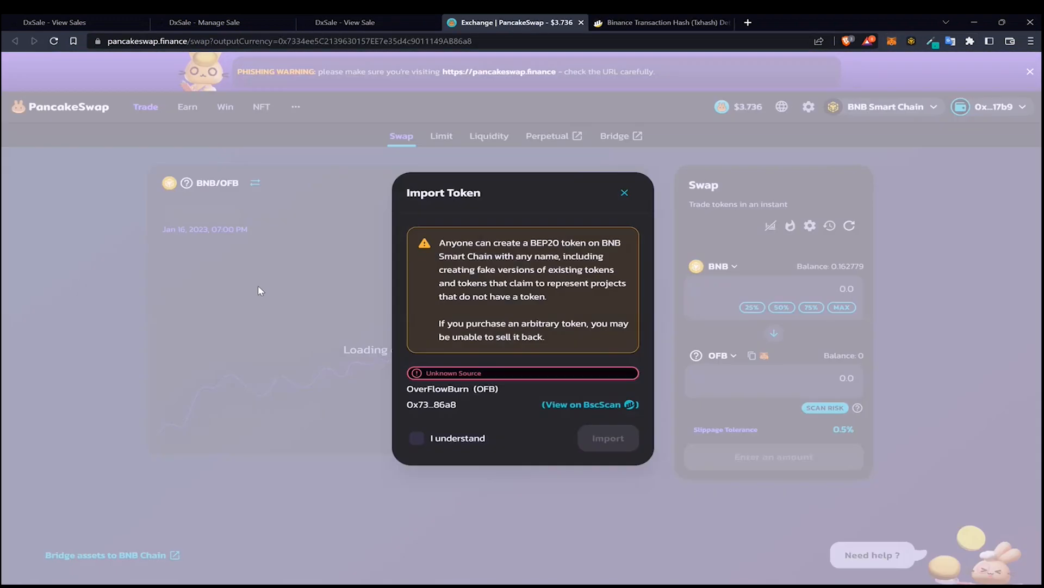
pyautogui.click(417, 438)
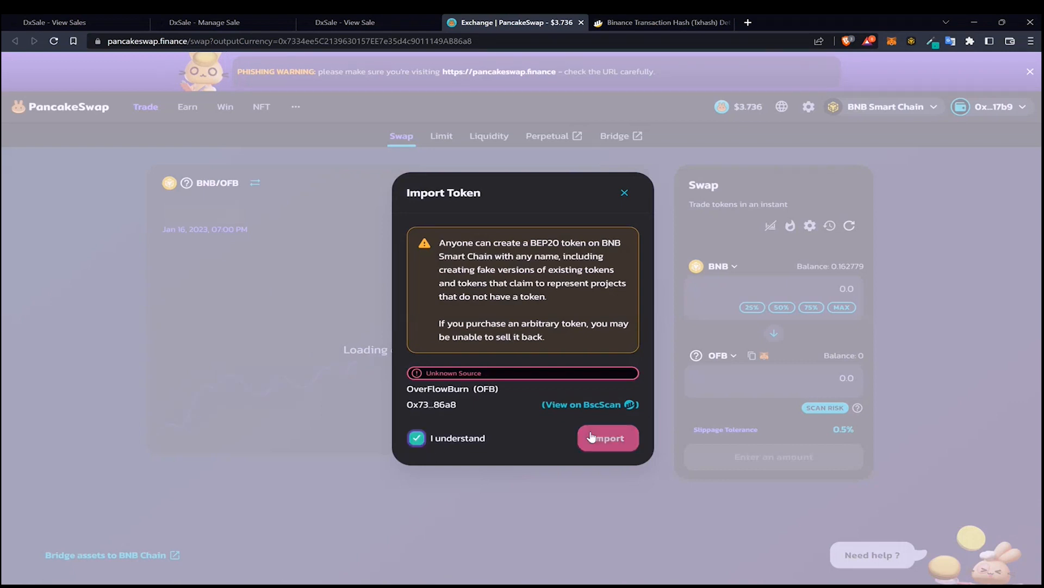
pyautogui.click(608, 438)
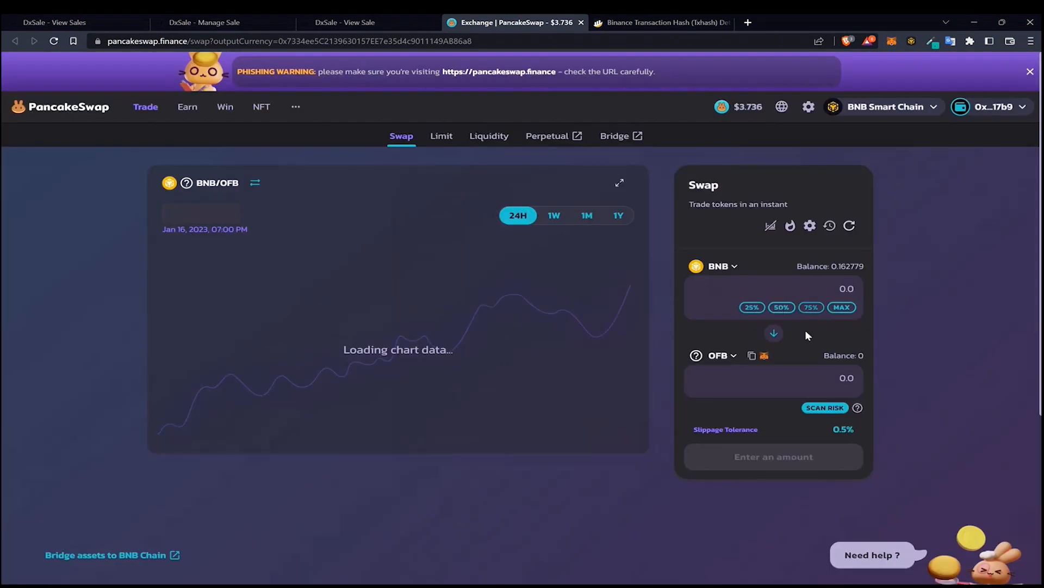
# Reverse the swap to sell OFB for BNB and switch the connected wallet account
pyautogui.click(774, 332)
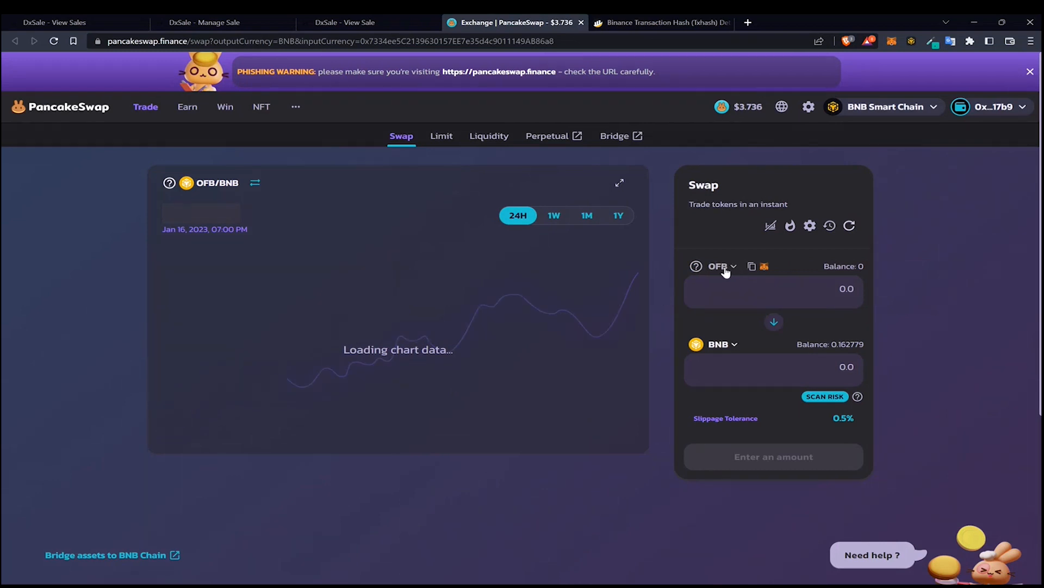
pyautogui.moveTo(881, 118)
pyautogui.click(889, 44)
pyautogui.click(752, 278)
pyautogui.click(966, 237)
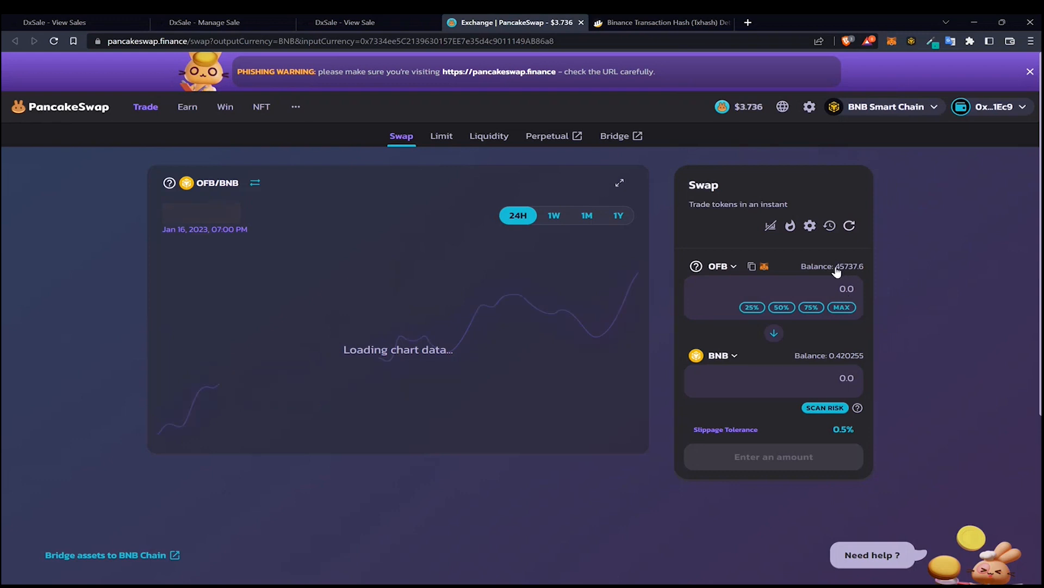
pyautogui.moveTo(836, 268); pyautogui.dragTo(859, 275)
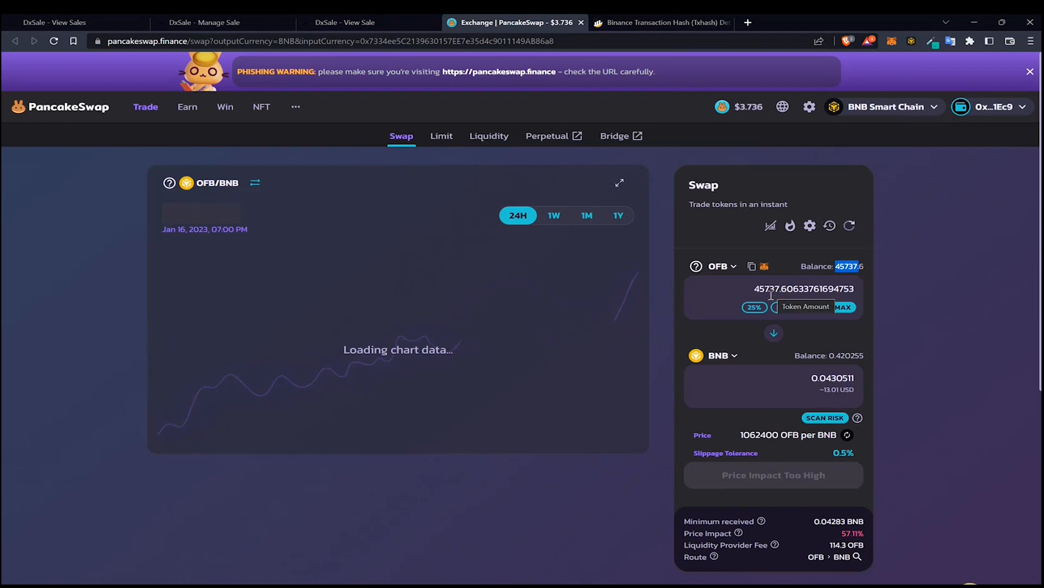
# Review the claimable tokens and BNB refund on the sale page
pyautogui.click(370, 24)
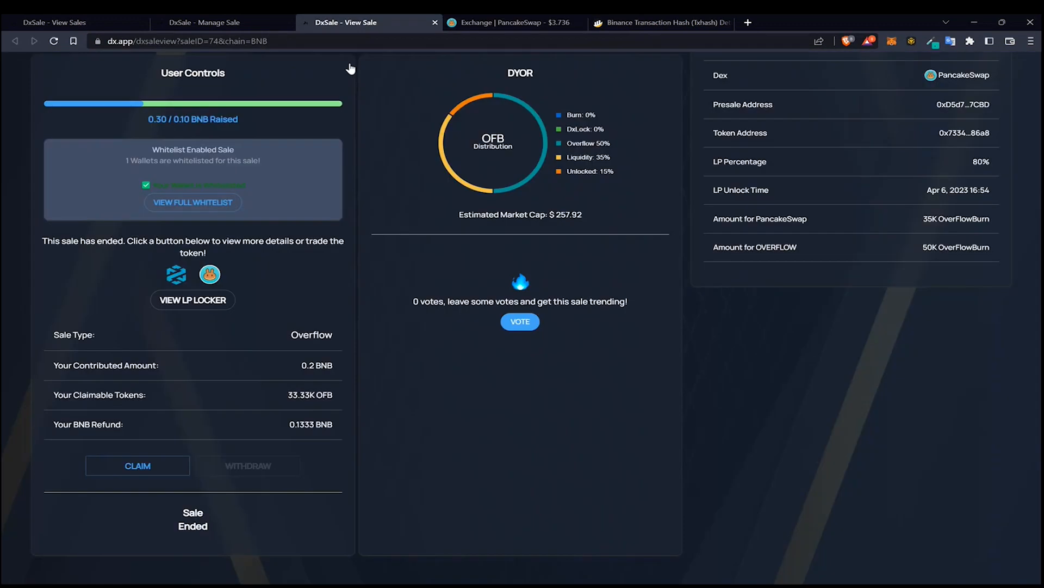
pyautogui.moveTo(287, 422); pyautogui.dragTo(315, 424)
pyautogui.click(694, 284)
pyautogui.click(547, 20)
# Try entering 33000 OFB as the sell amount, then the maximum amount
pyautogui.doubleClick(795, 287)
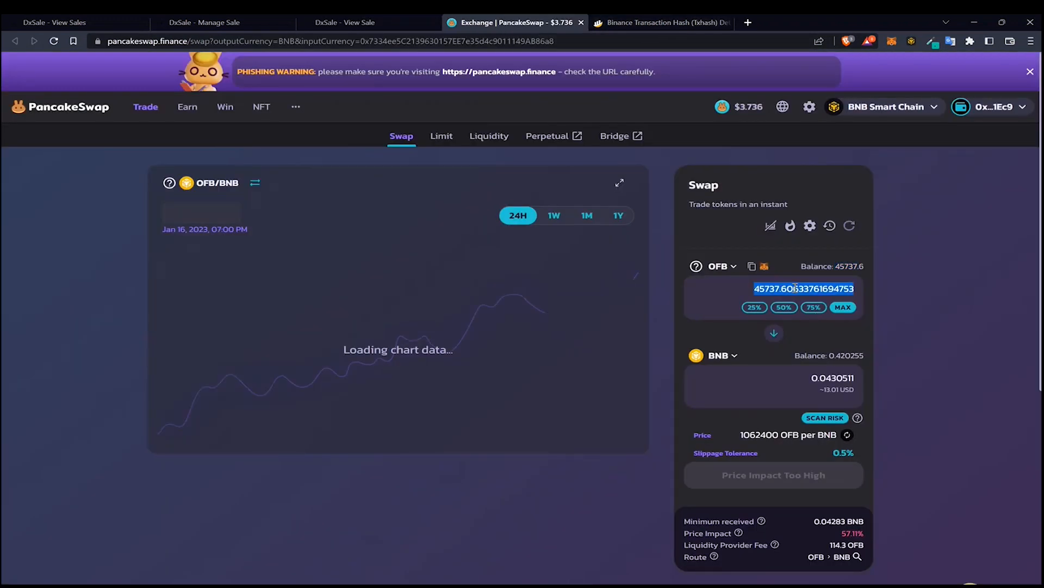
pyautogui.write('33000')
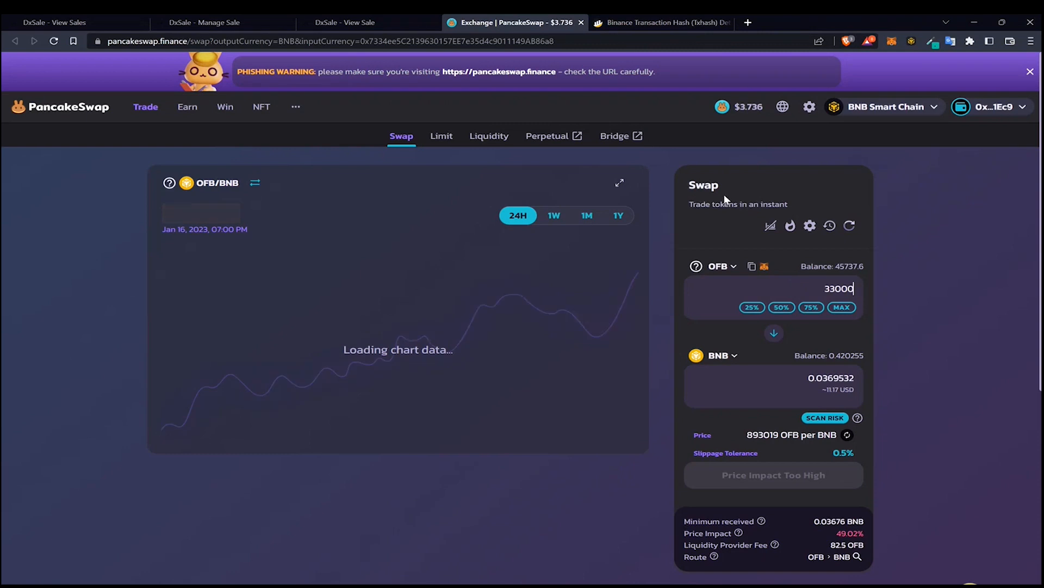
pyautogui.click(843, 308)
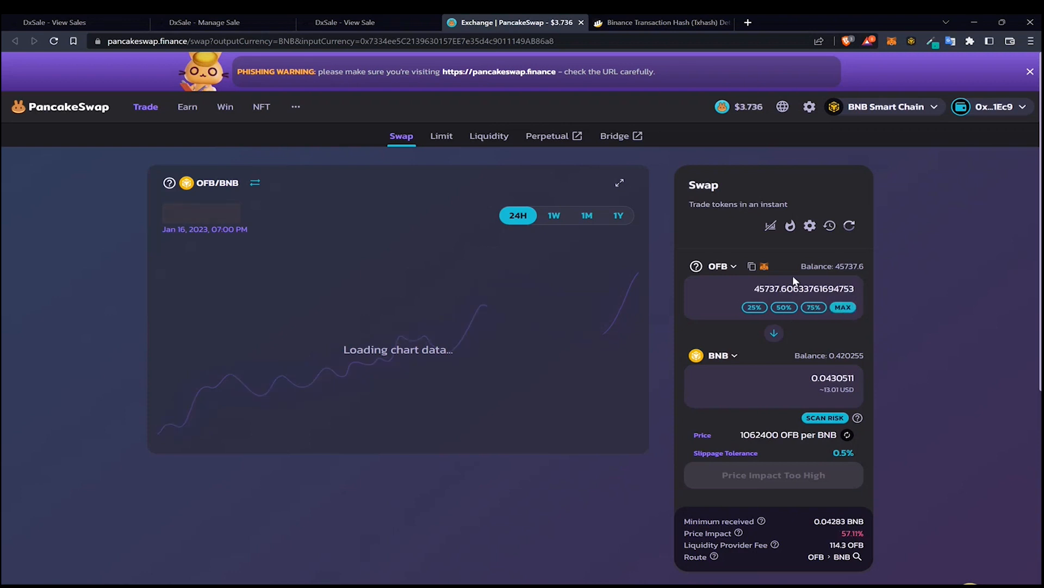
# Turn on Expert Mode in the swap settings, entering confirm in the prompt
pyautogui.click(810, 226)
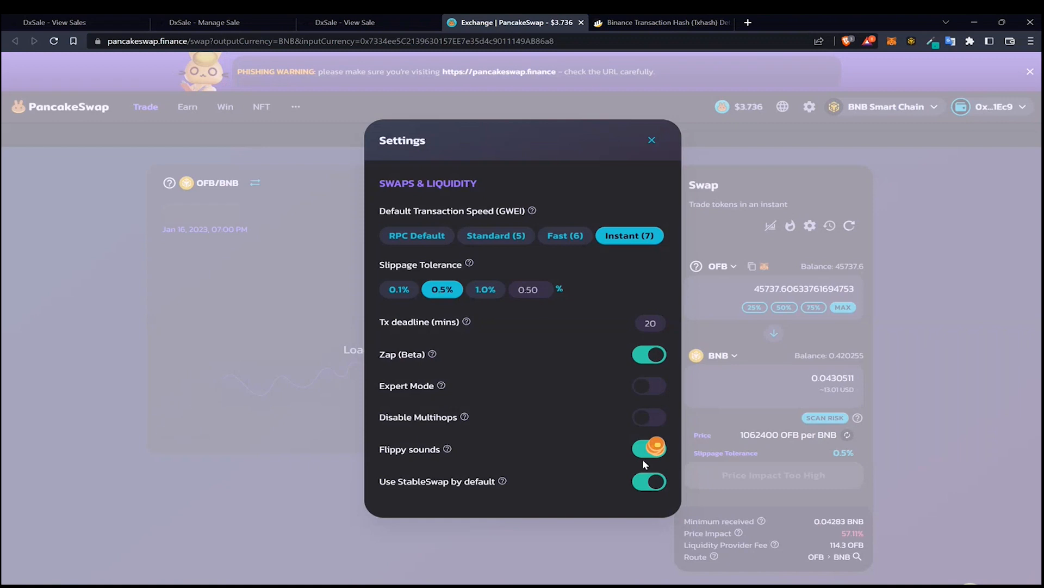
pyautogui.click(653, 385)
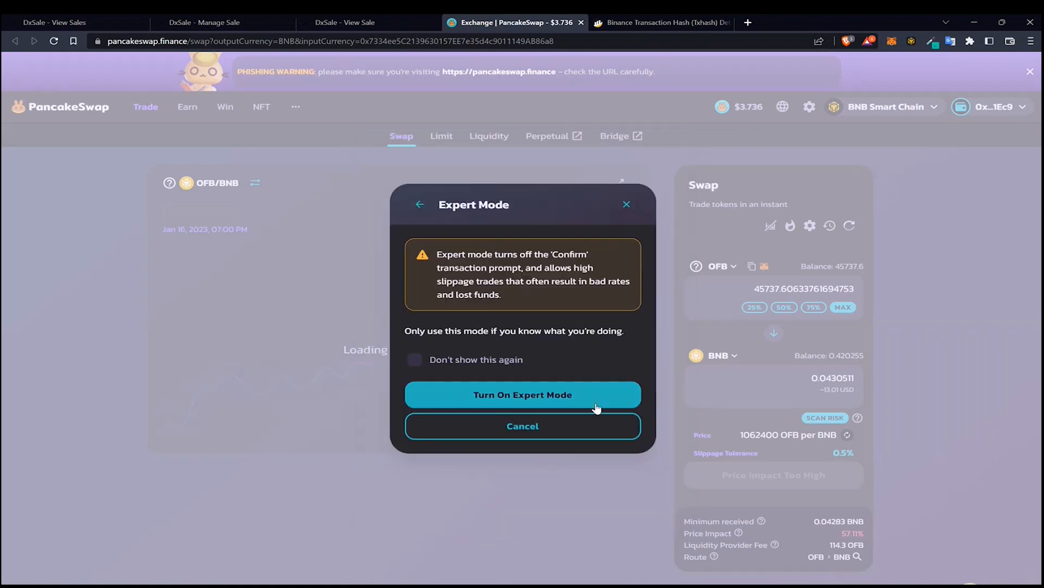
pyautogui.click(597, 396)
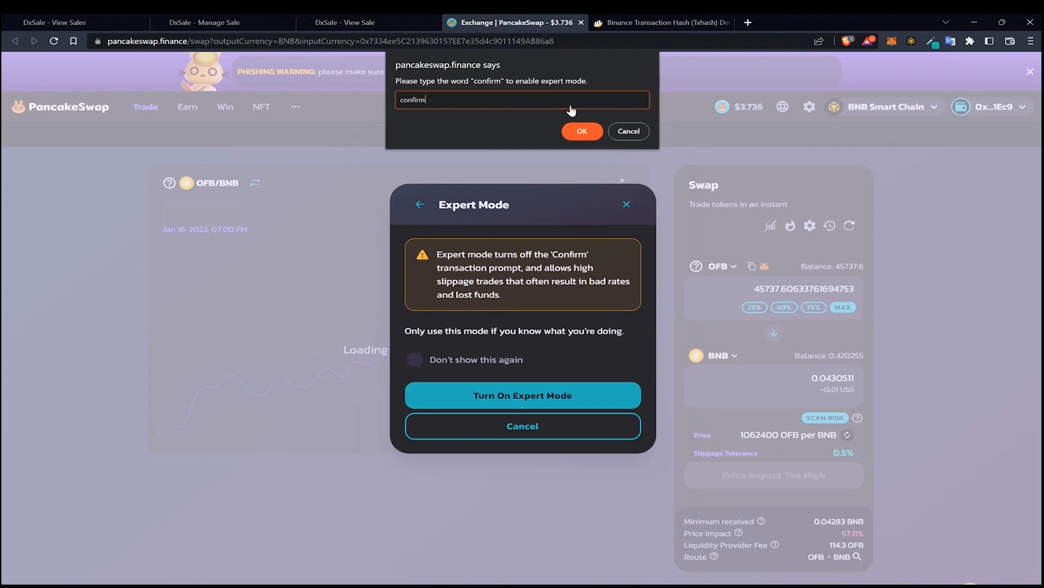
pyautogui.write('confirm')
pyautogui.press('Return')
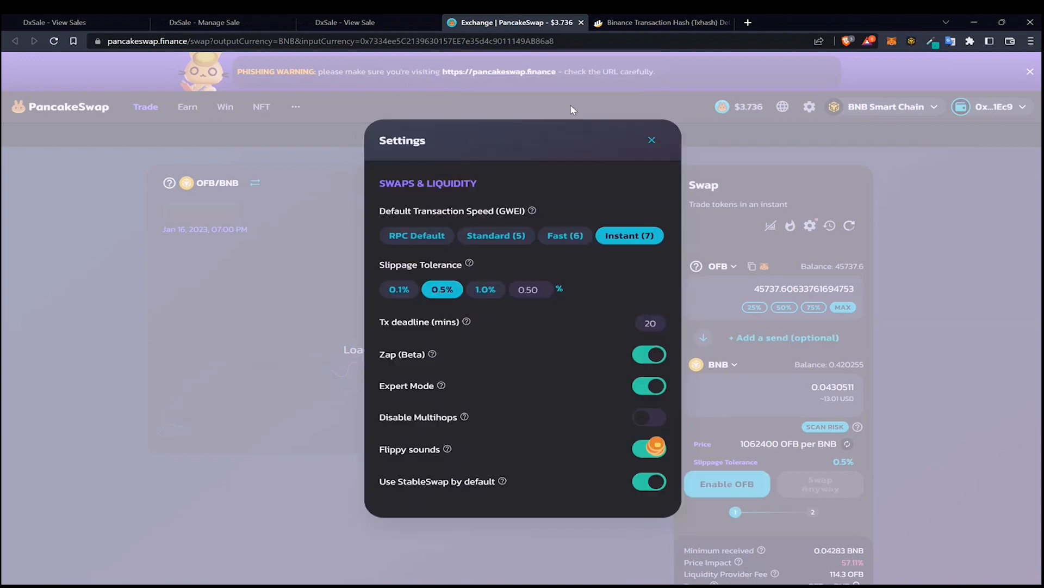
pyautogui.click(651, 143)
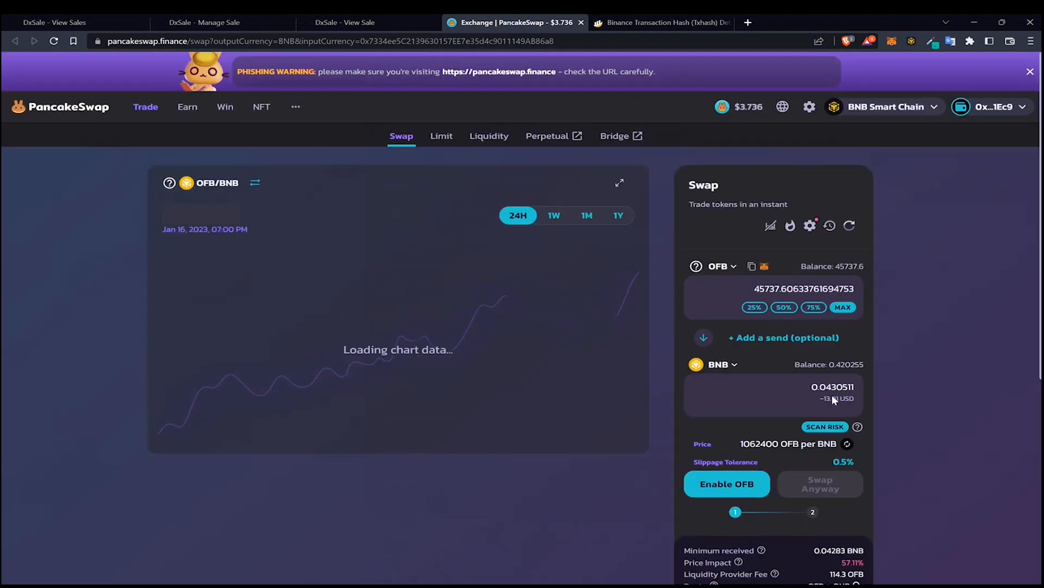
# Set the sell amount to 33000 OFB and enable OFB, confirming the spending permission in the wallet
pyautogui.doubleClick(795, 293)
pyautogui.write('33000')
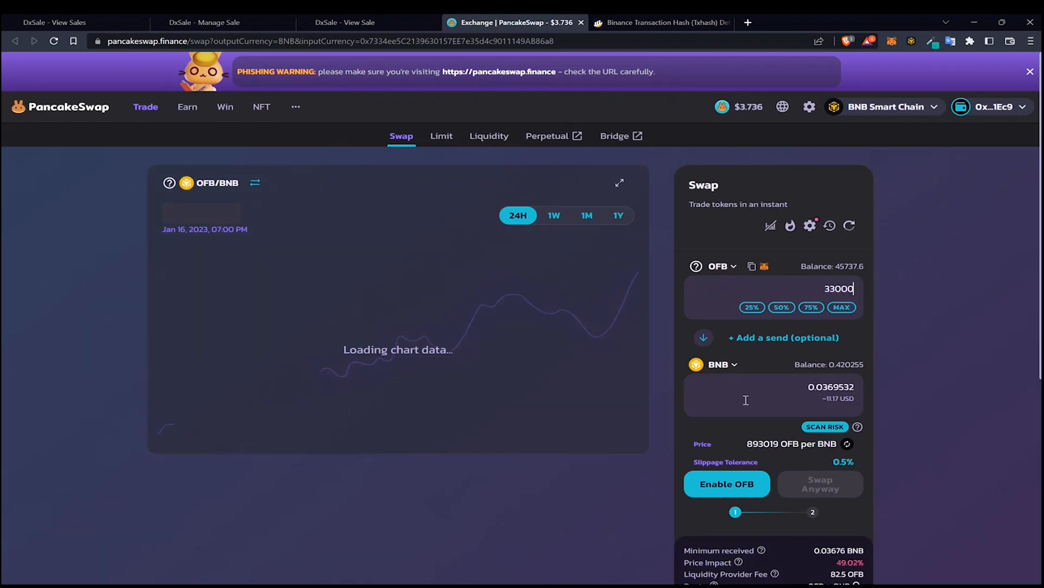
pyautogui.click(724, 483)
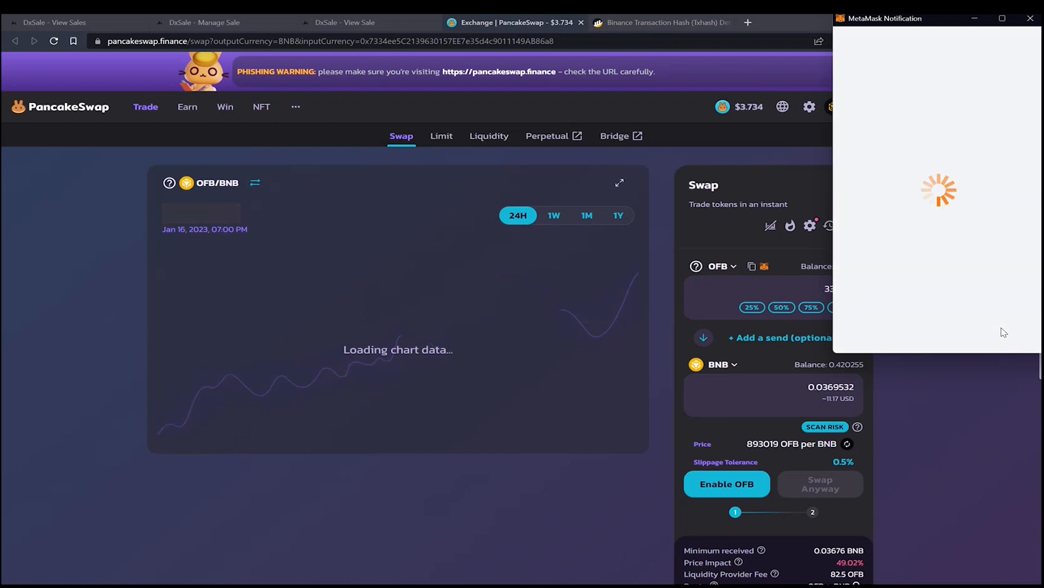
pyautogui.scroll(-1, 1011, 304)
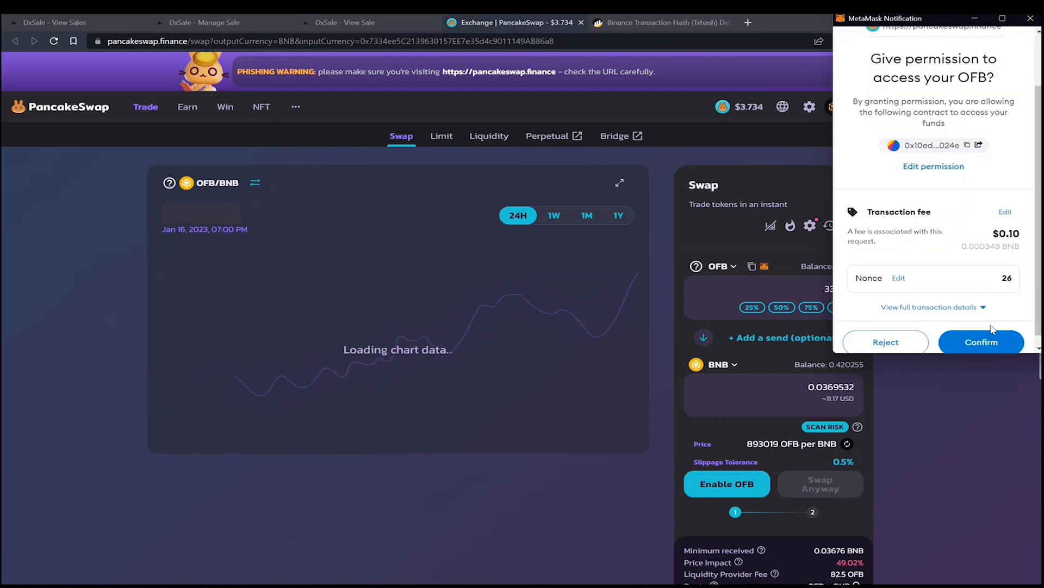
pyautogui.click(986, 340)
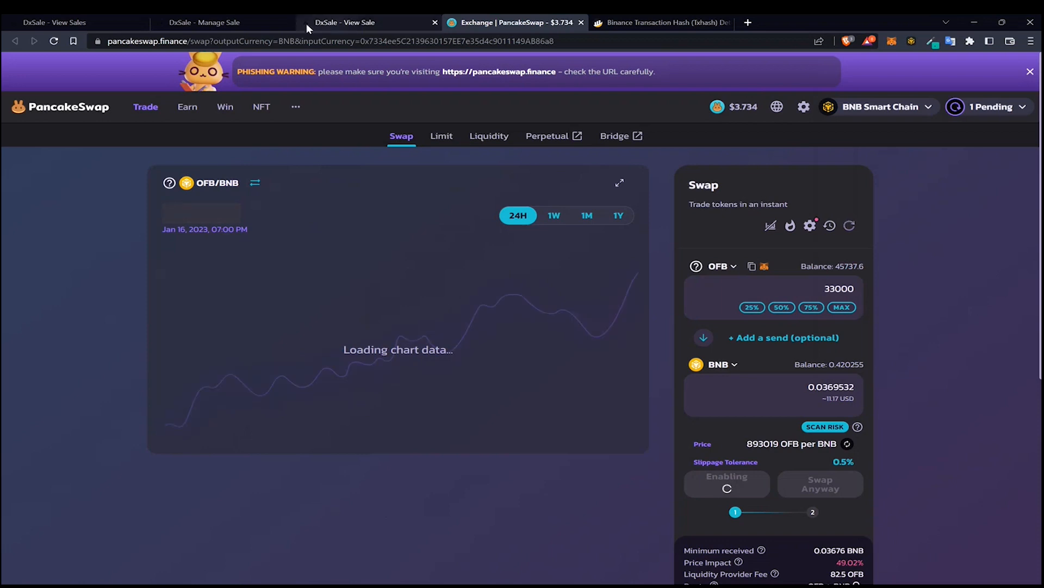
pyautogui.click(160, 23)
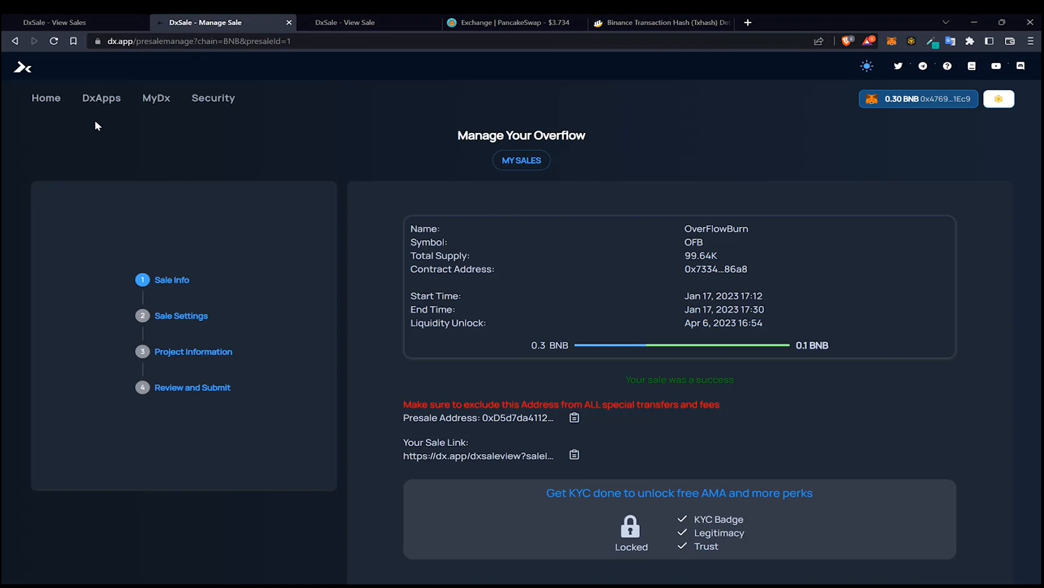
pyautogui.moveTo(102, 98)
pyautogui.click(237, 202)
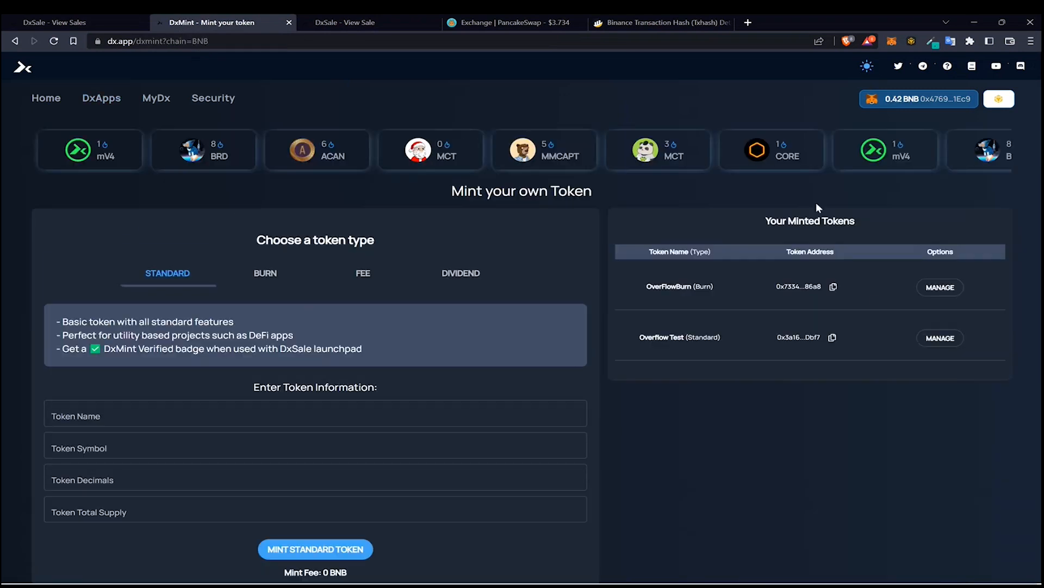
pyautogui.click(934, 286)
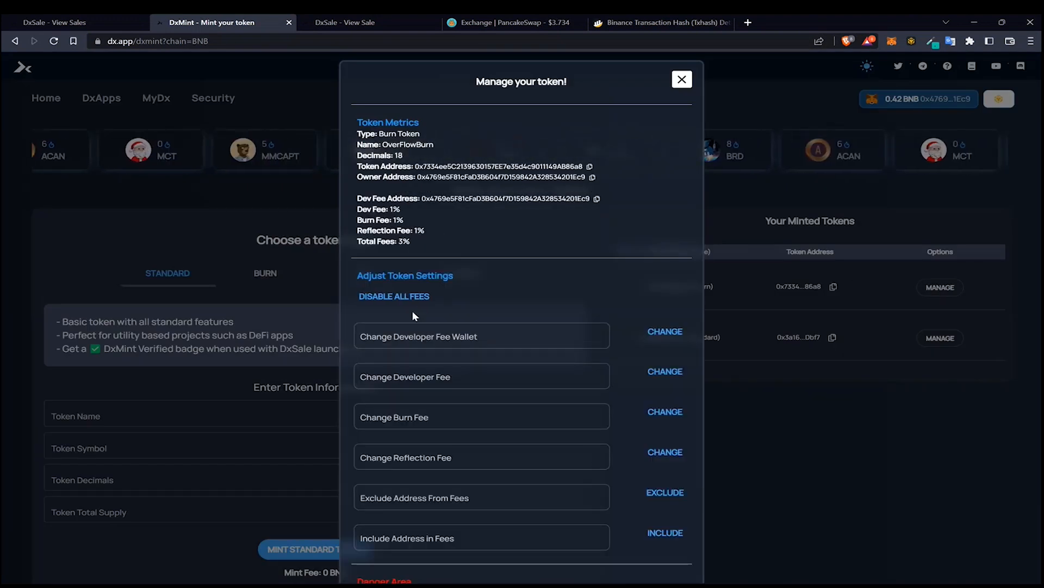
pyautogui.scroll(-2, 507, 316)
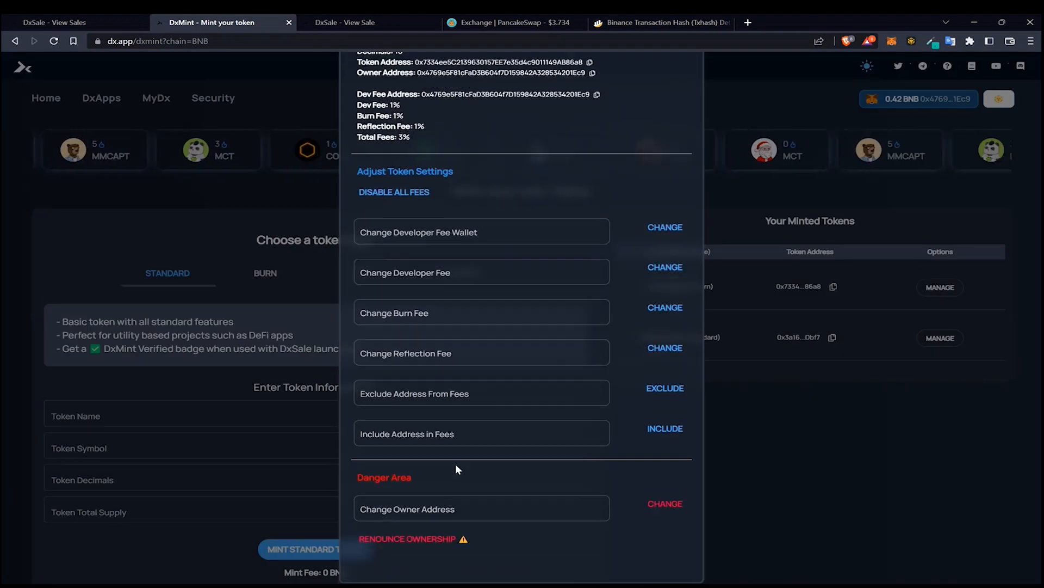
pyautogui.click(479, 392)
pyautogui.click(833, 440)
pyautogui.scroll(3, 542, 108)
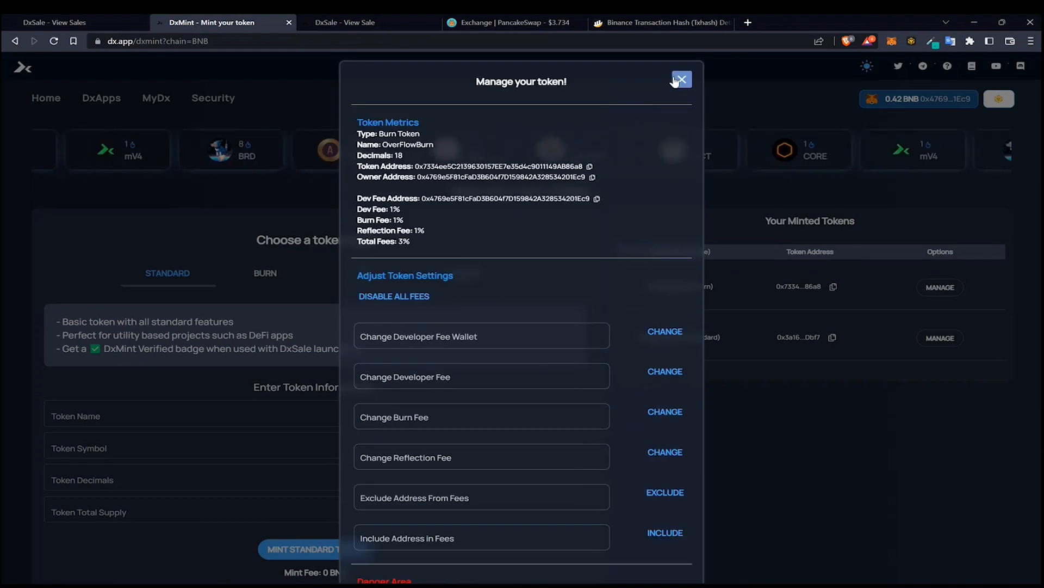
pyautogui.click(680, 77)
# Copy the presale address from the OverFlowBurn sale's Manage Your Overflow page
pyautogui.moveTo(100, 97)
pyautogui.click(129, 142)
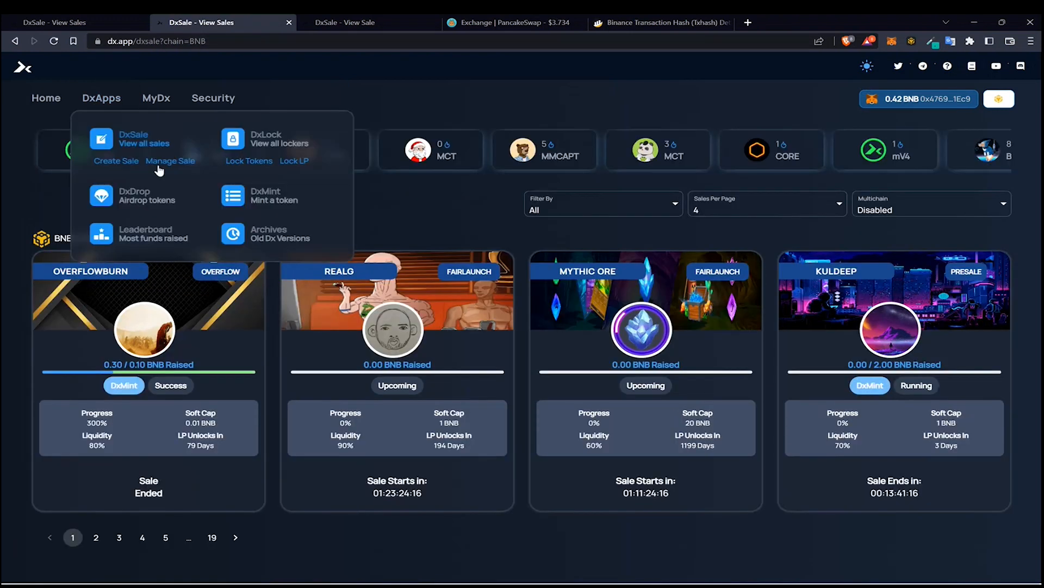
pyautogui.click(170, 161)
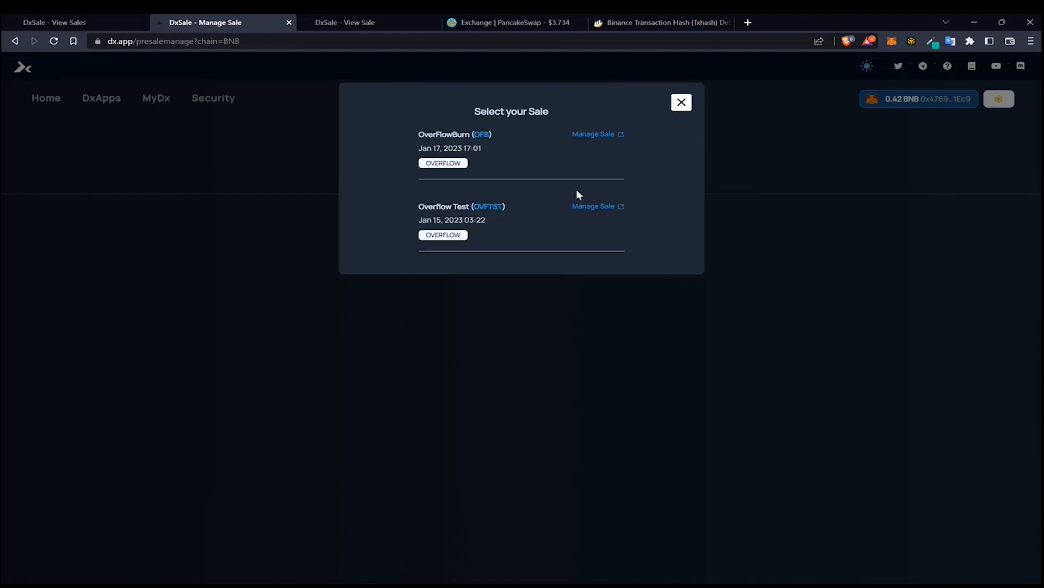
pyautogui.click(600, 135)
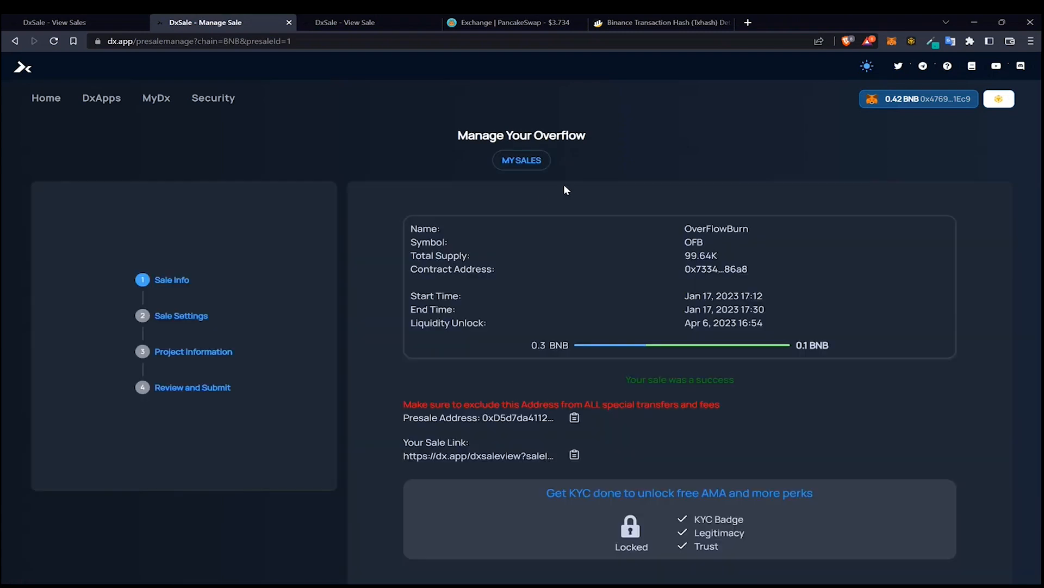
pyautogui.click(575, 418)
pyautogui.click(575, 418)
# Open the OverFlowBurn token's management panel in DxMint and paste the presale address into the exclude-from-fees field
pyautogui.moveTo(105, 91)
pyautogui.click(121, 133)
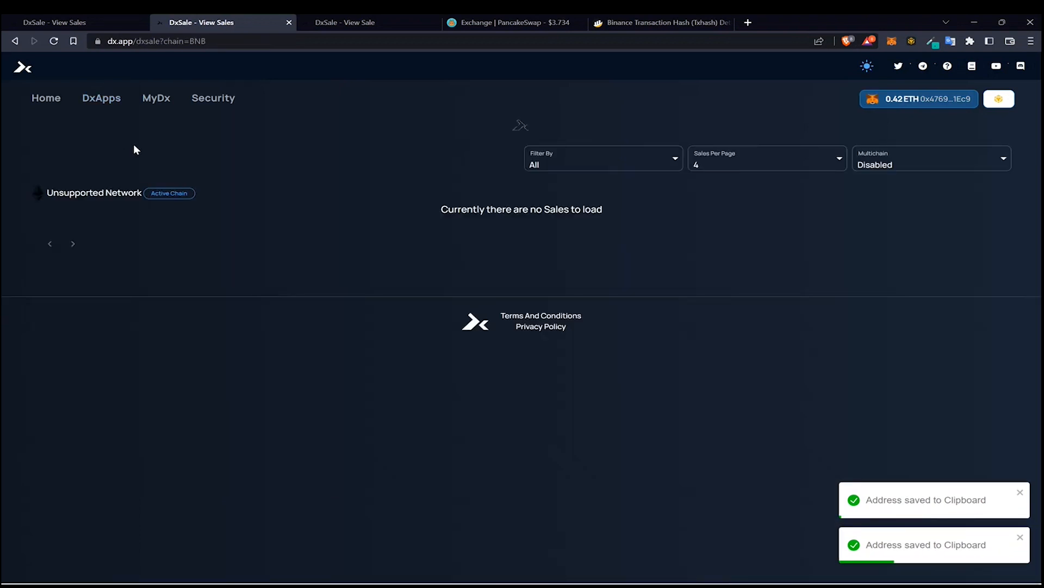
pyautogui.click(231, 201)
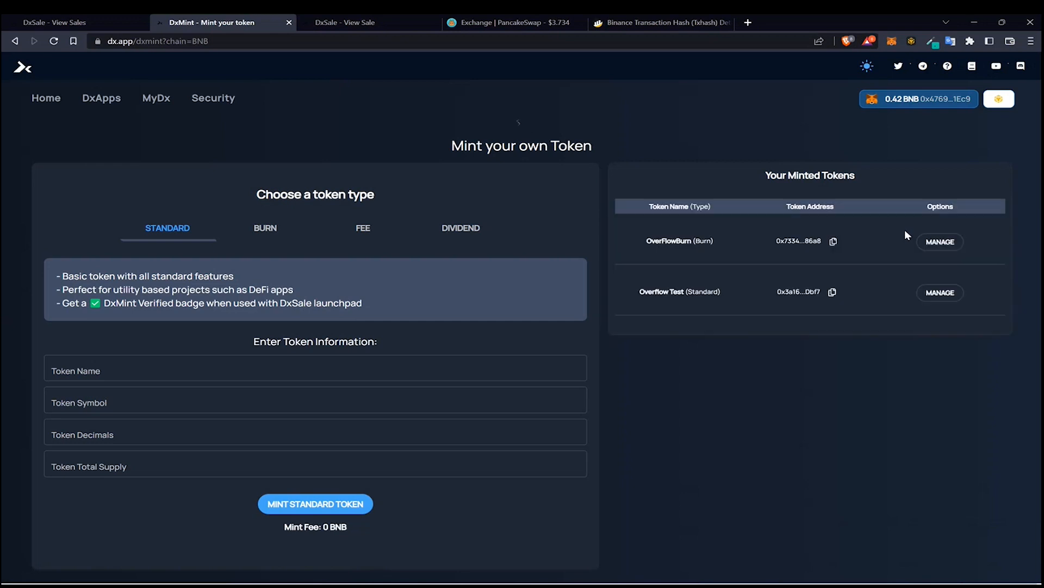
pyautogui.click(940, 287)
pyautogui.scroll(-2, 451, 272)
pyautogui.click(442, 388)
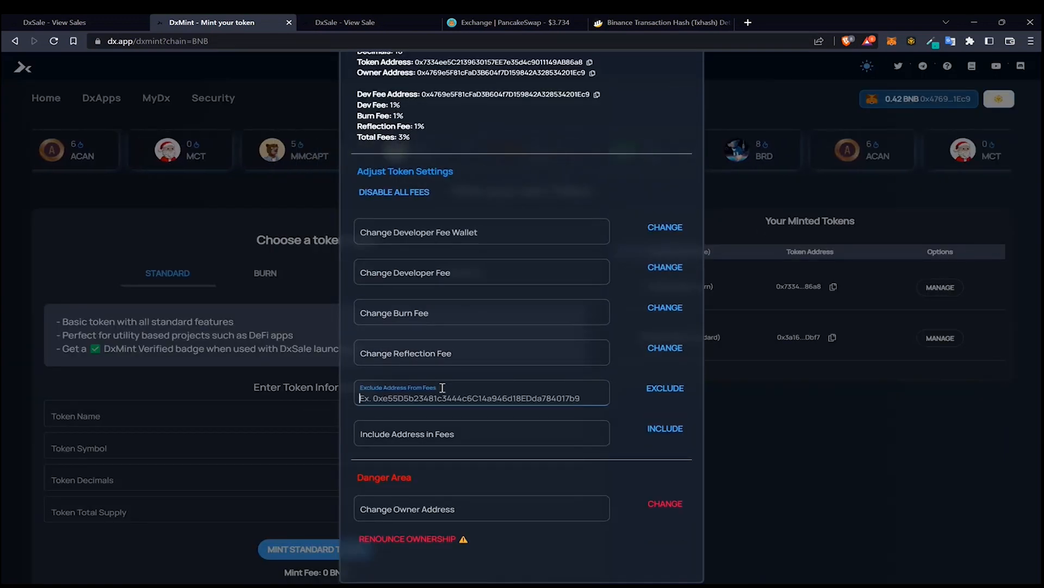
pyautogui.hotkey('ctrl', 'v')
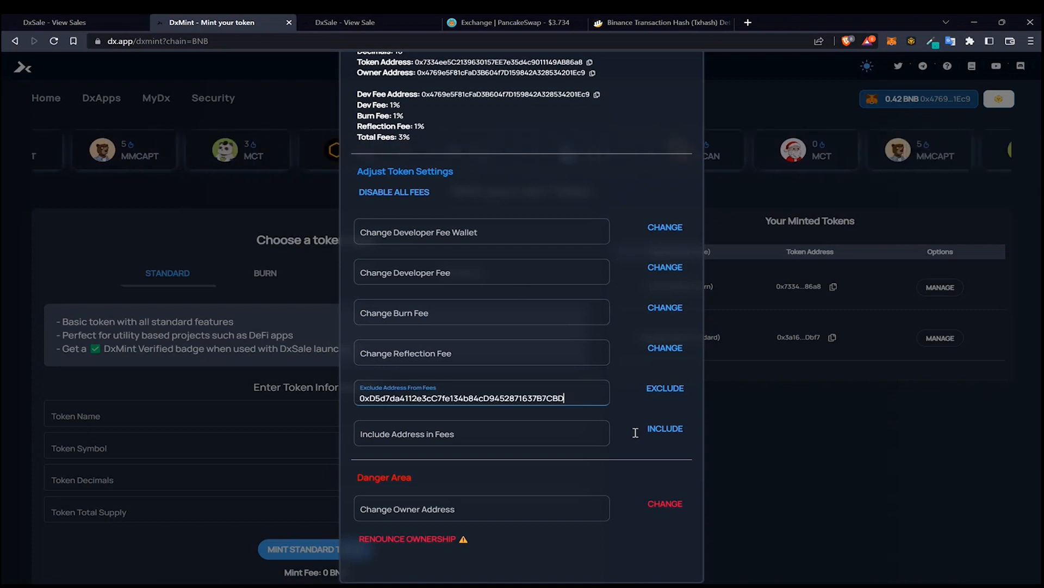
# Exclude the presale address from fees, confirming the transaction in the wallet
pyautogui.click(664, 388)
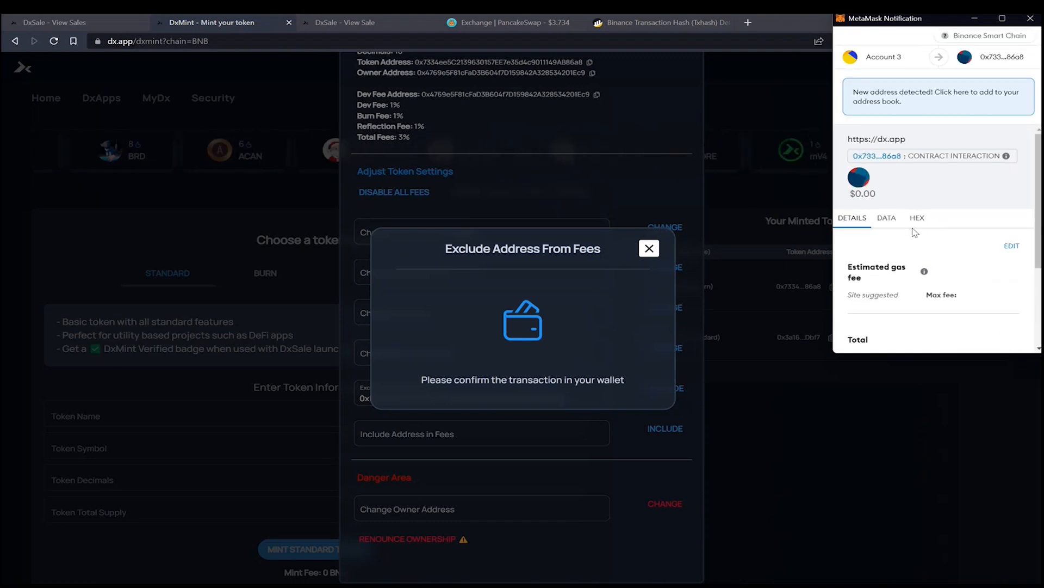
pyautogui.scroll(-3, 915, 233)
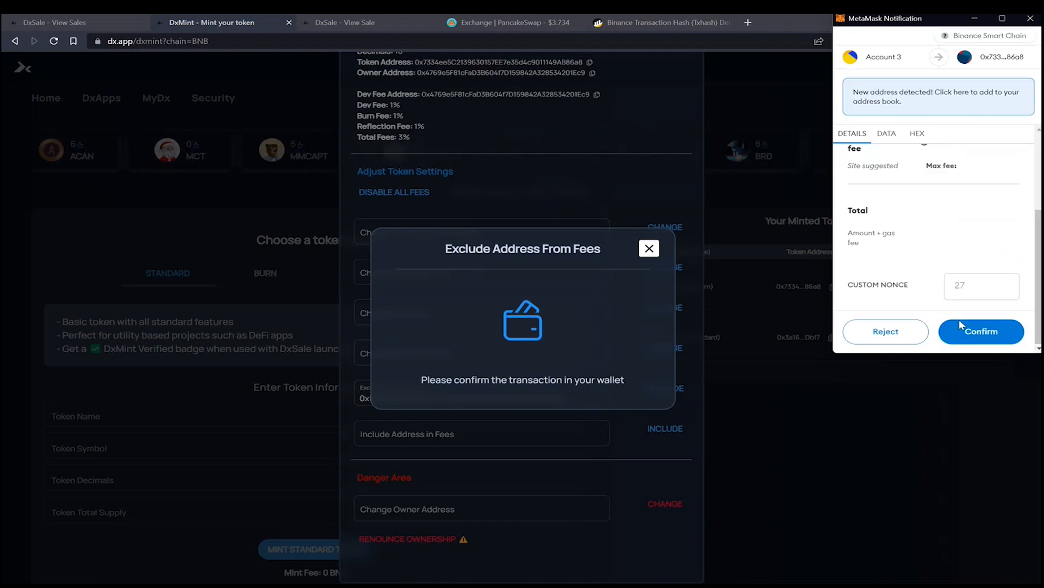
pyautogui.click(985, 330)
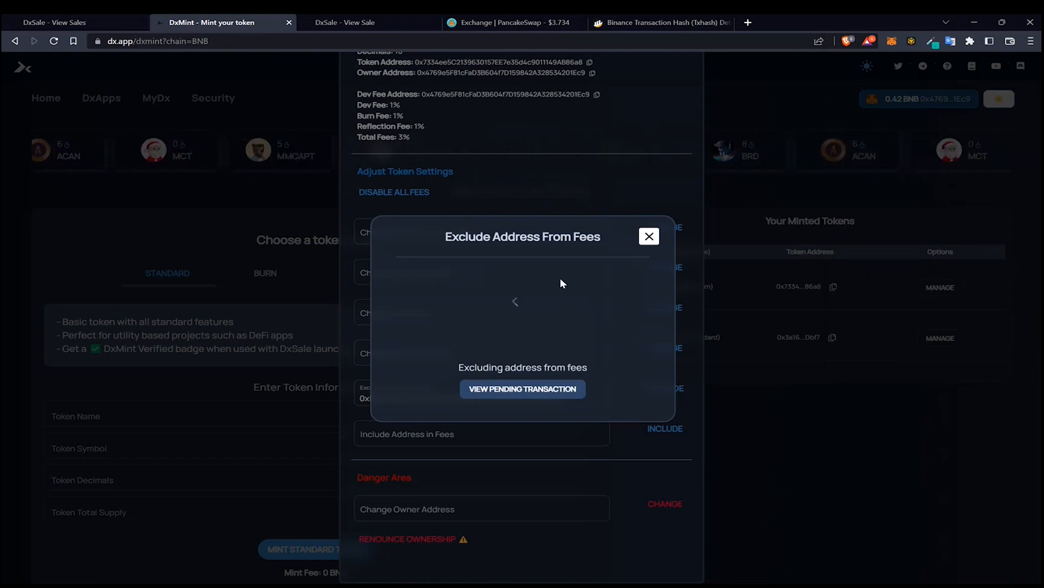
pyautogui.click(649, 237)
# Swap 33000 OFB for BNB on PancakeSwap, accepting the price-impact prompt and confirming in the wallet
pyautogui.click(481, 20)
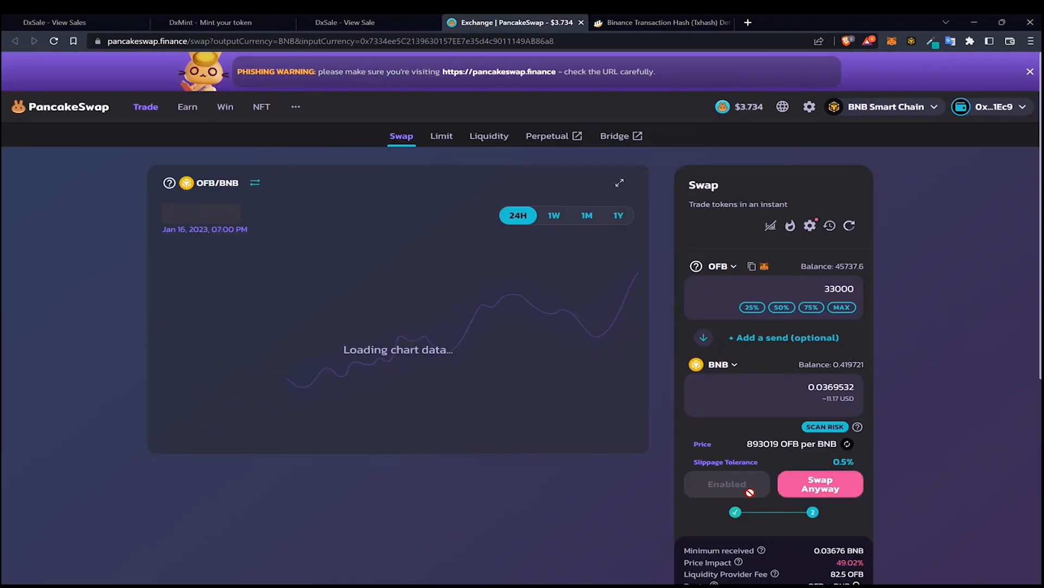
pyautogui.click(823, 492)
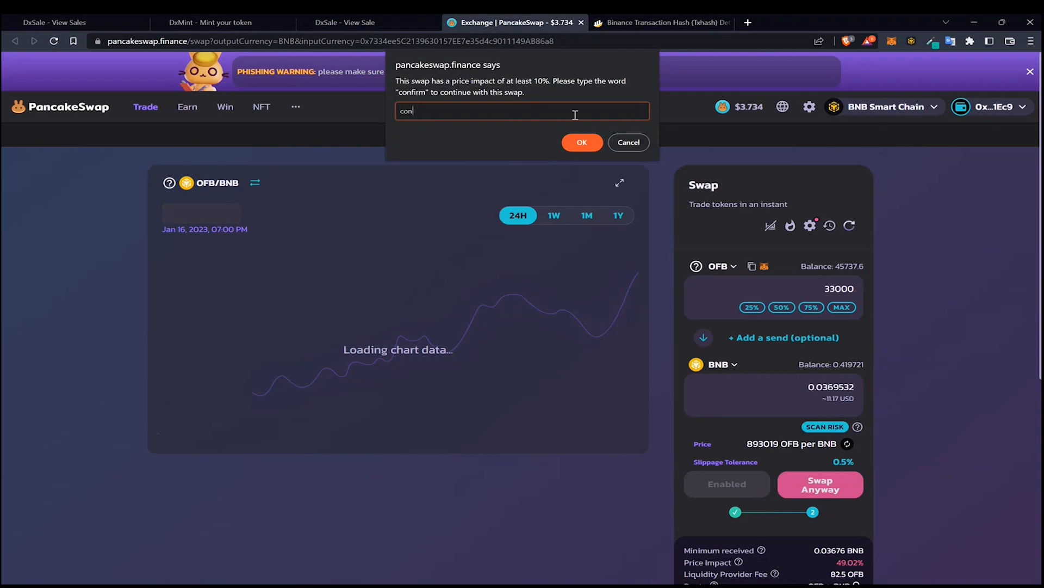
pyautogui.click(586, 142)
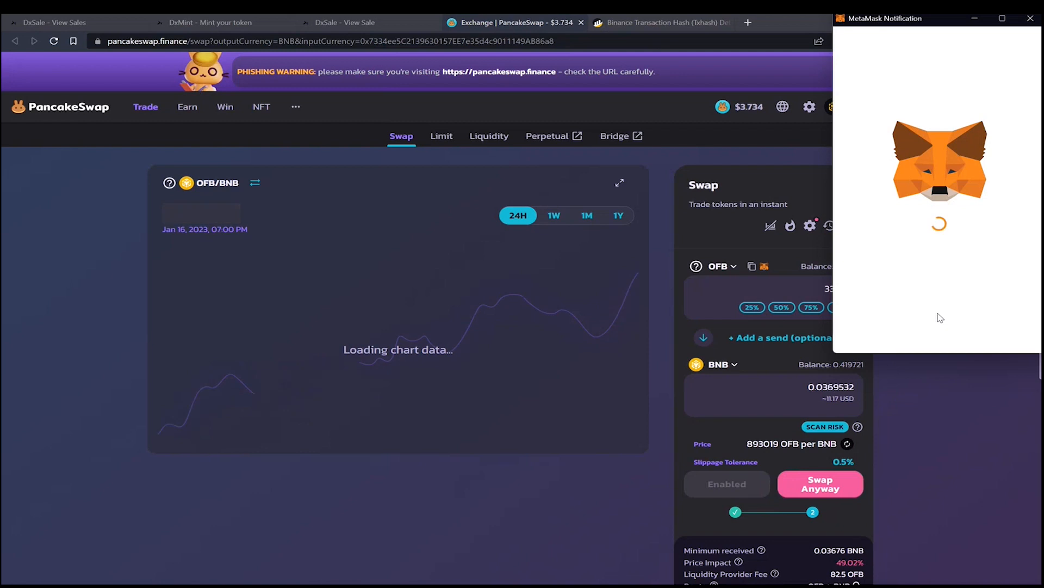
pyautogui.scroll(-5, 924, 282)
pyautogui.click(967, 337)
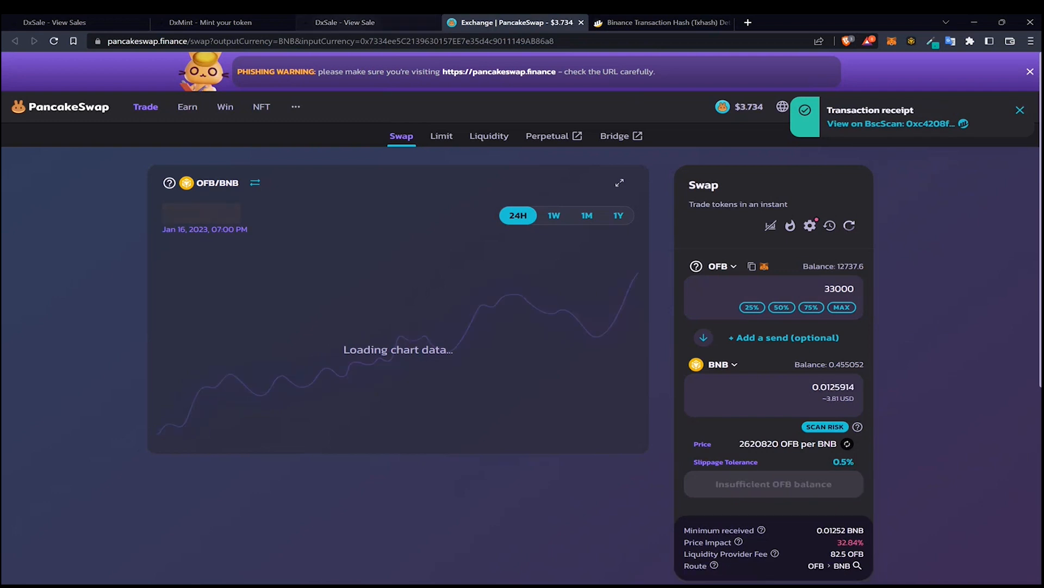
# Open the swap transaction on BscScan and examine the tokens transferred
pyautogui.moveTo(838, 266); pyautogui.dragTo(855, 264)
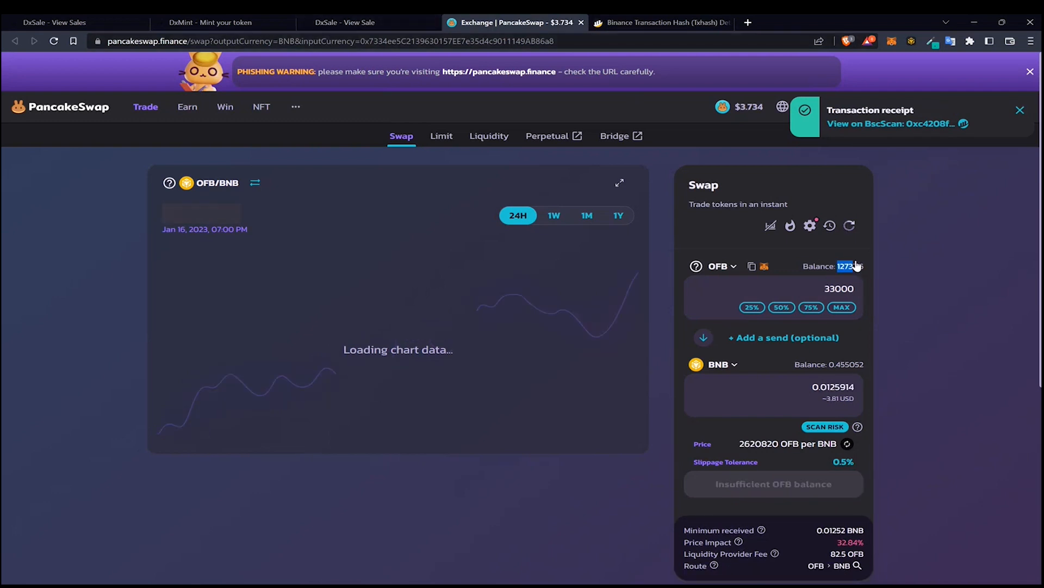
pyautogui.click(916, 270)
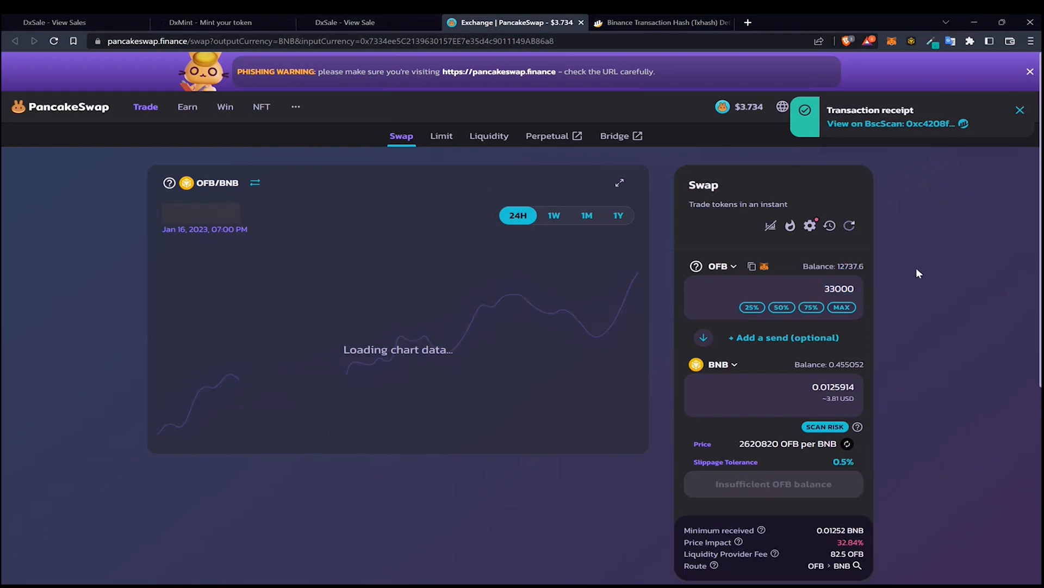
pyautogui.click(892, 124)
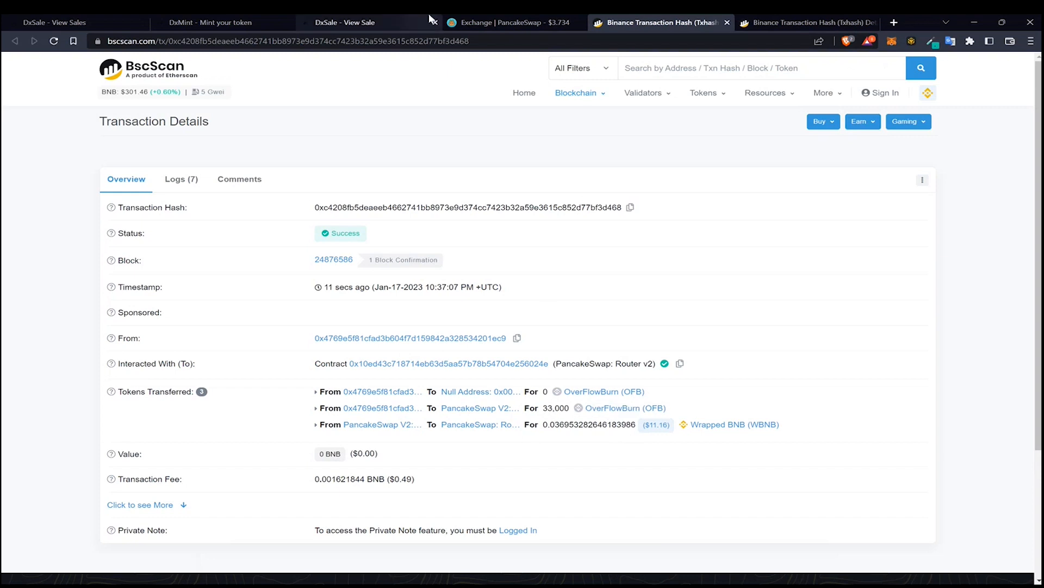
pyautogui.click(531, 24)
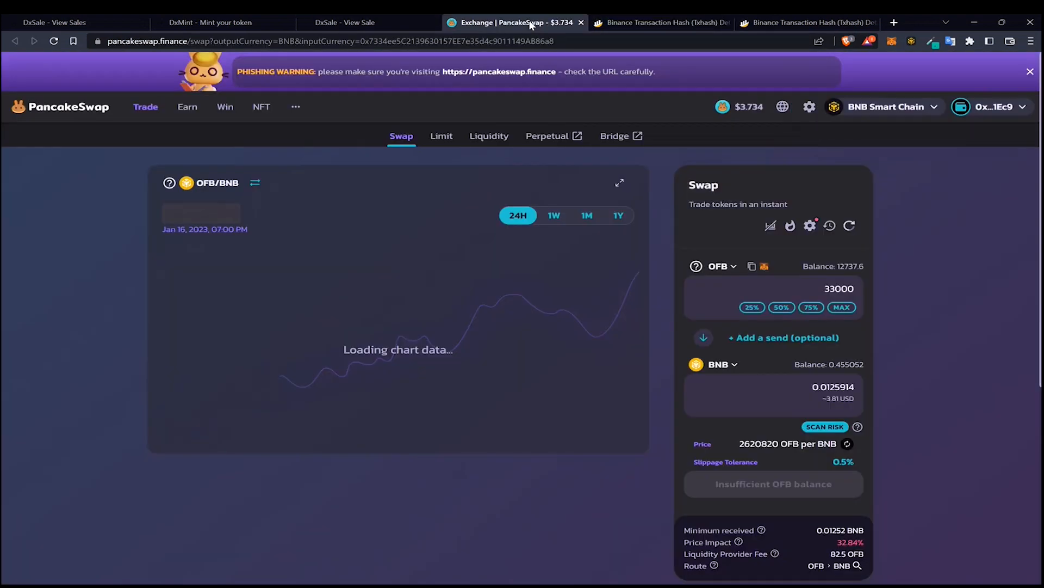
pyautogui.click(359, 23)
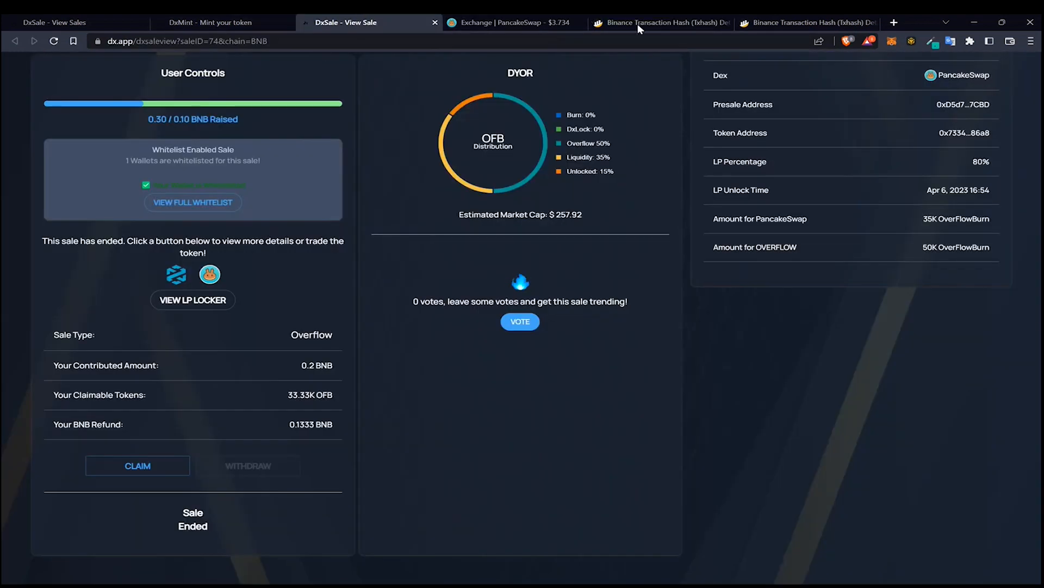
pyautogui.click(763, 22)
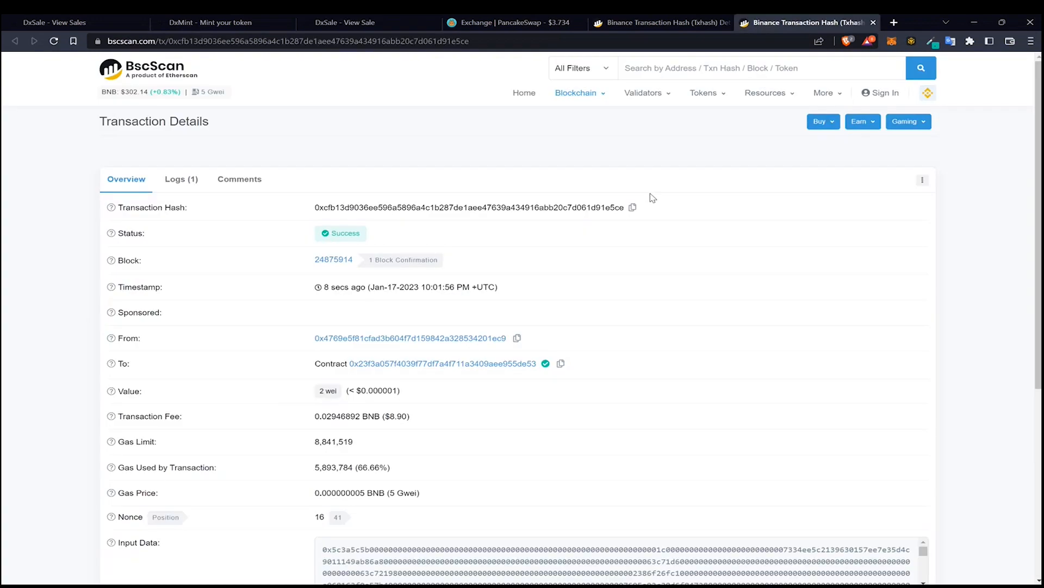
pyautogui.click(644, 23)
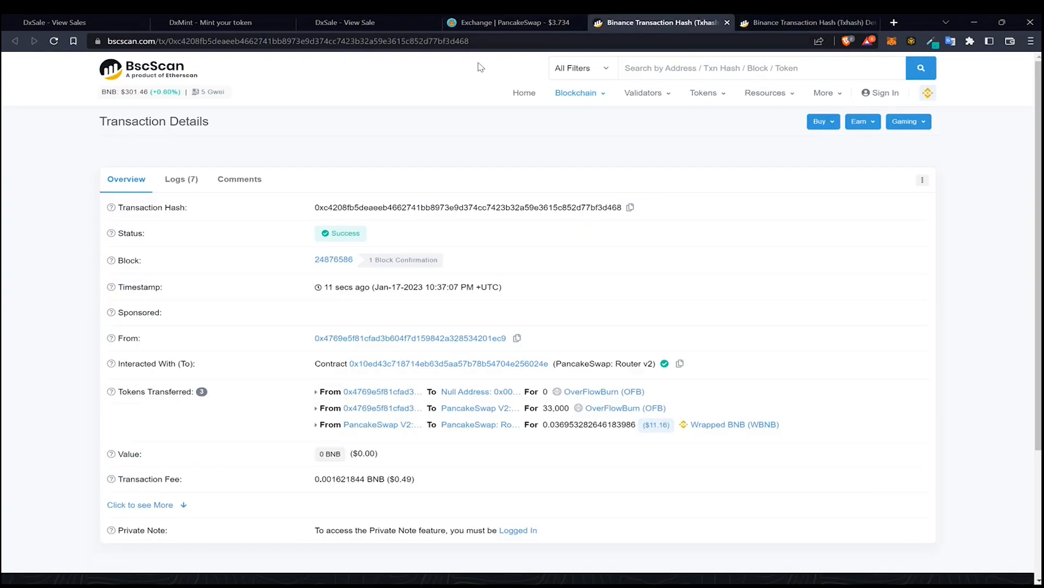
pyautogui.click(551, 393)
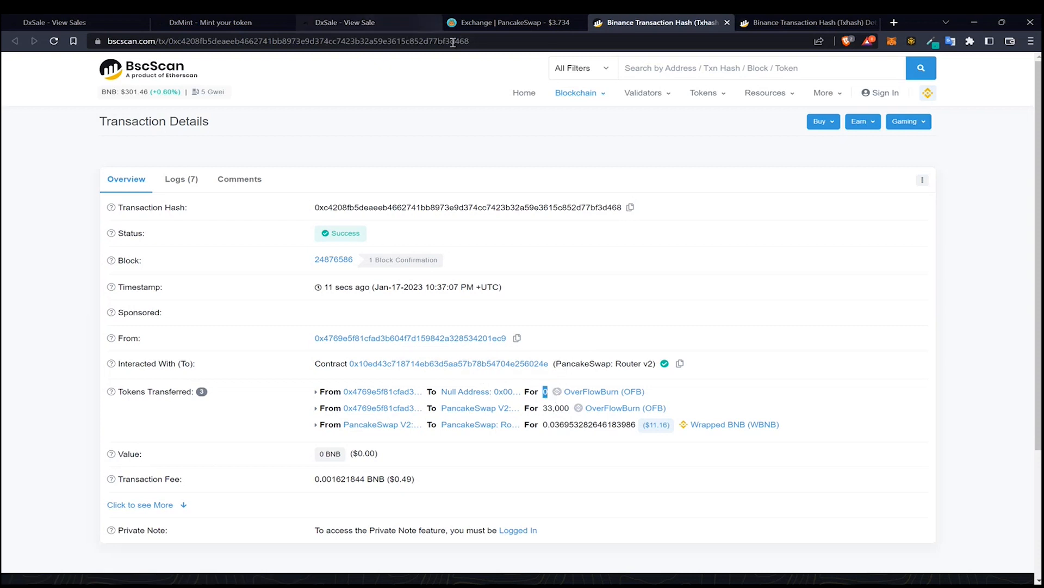
pyautogui.click(478, 15)
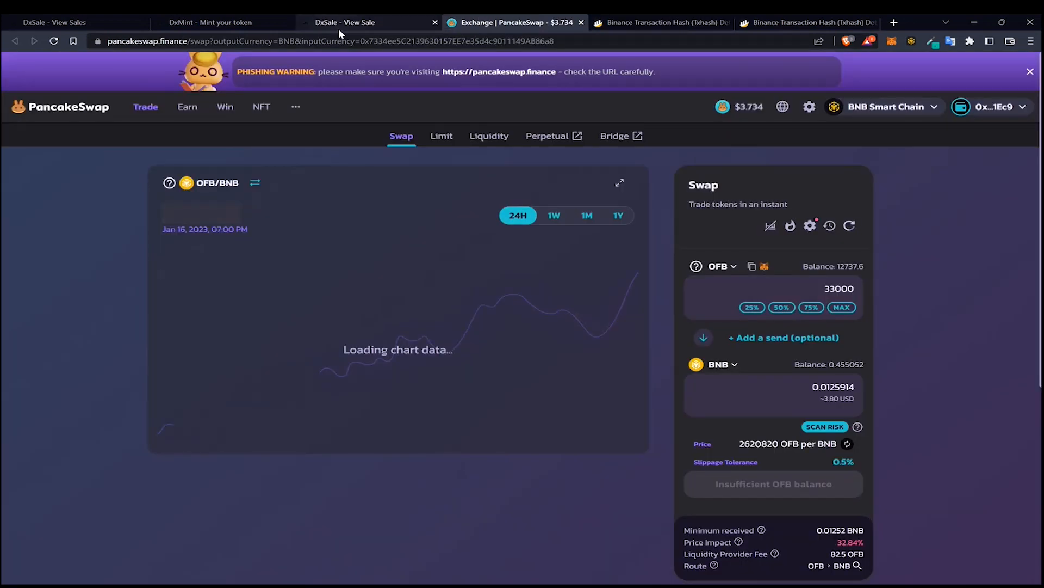
# Open the sale's LP locker from the sale page and view the Manage Your Locker options
pyautogui.click(343, 23)
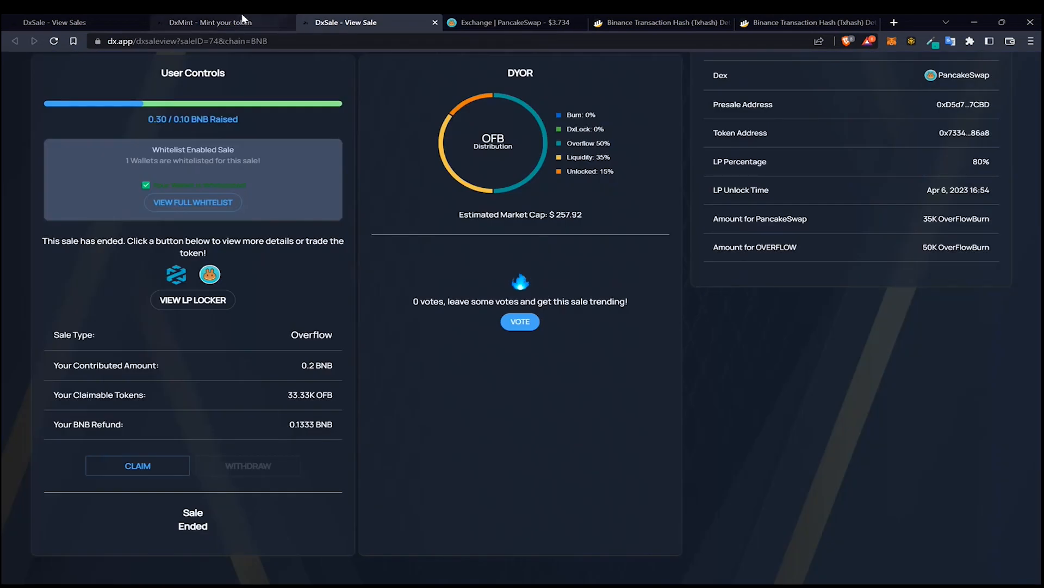
pyautogui.scroll(5, 223, 265)
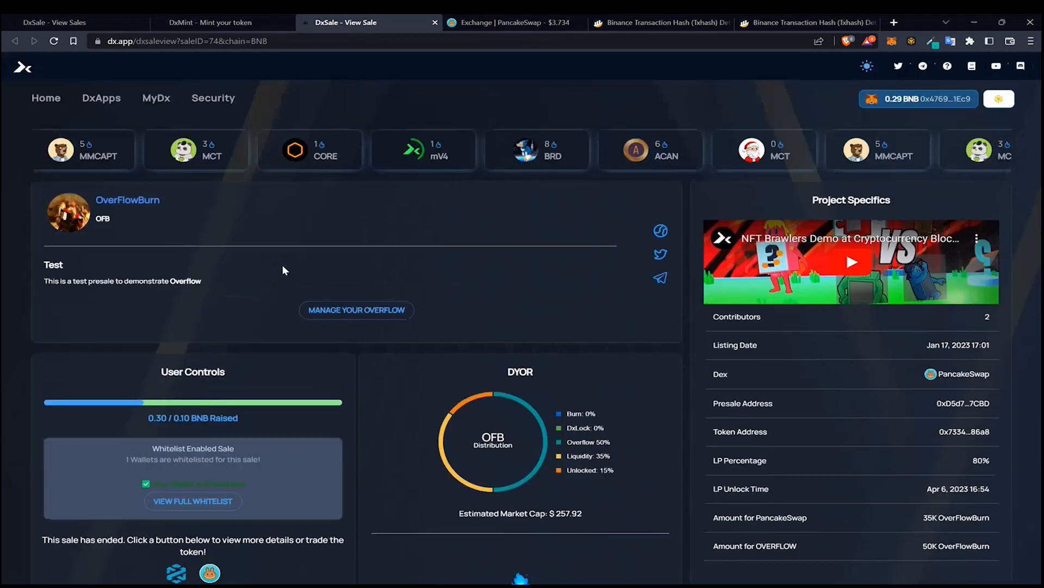
pyautogui.scroll(-3, 310, 264)
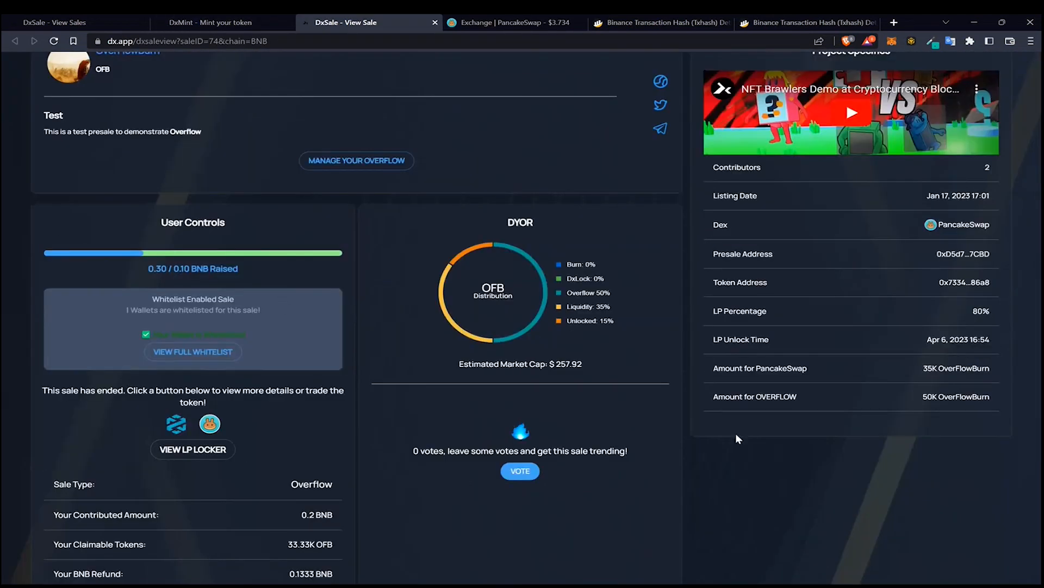
pyautogui.scroll(-3, 372, 301)
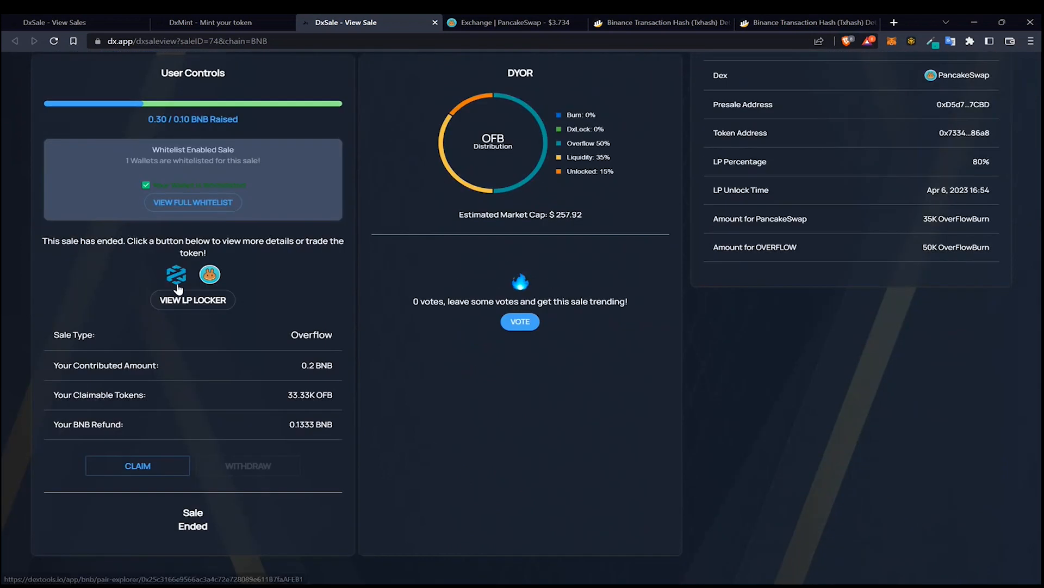
pyautogui.click(188, 301)
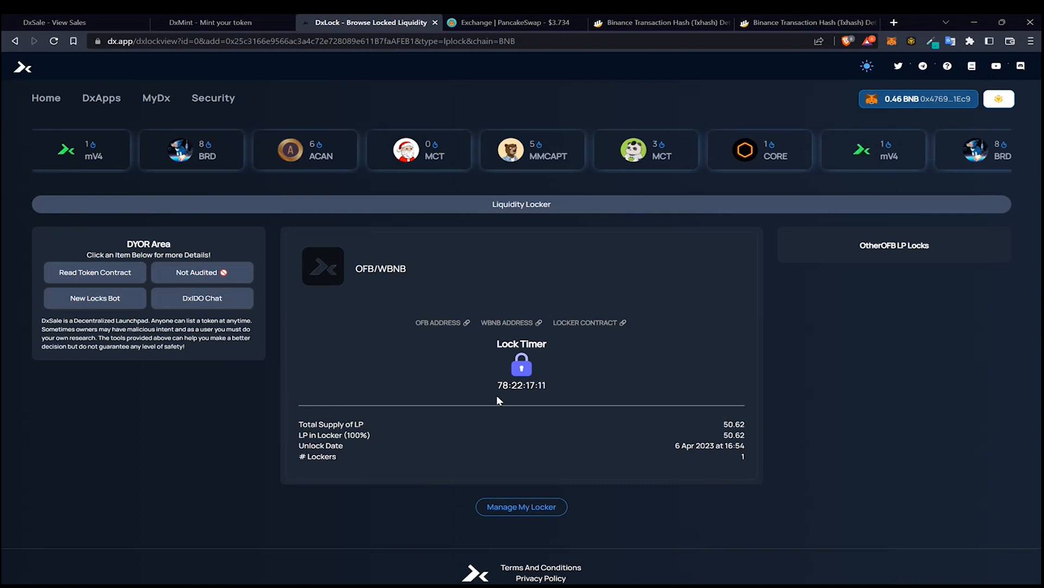
pyautogui.click(514, 510)
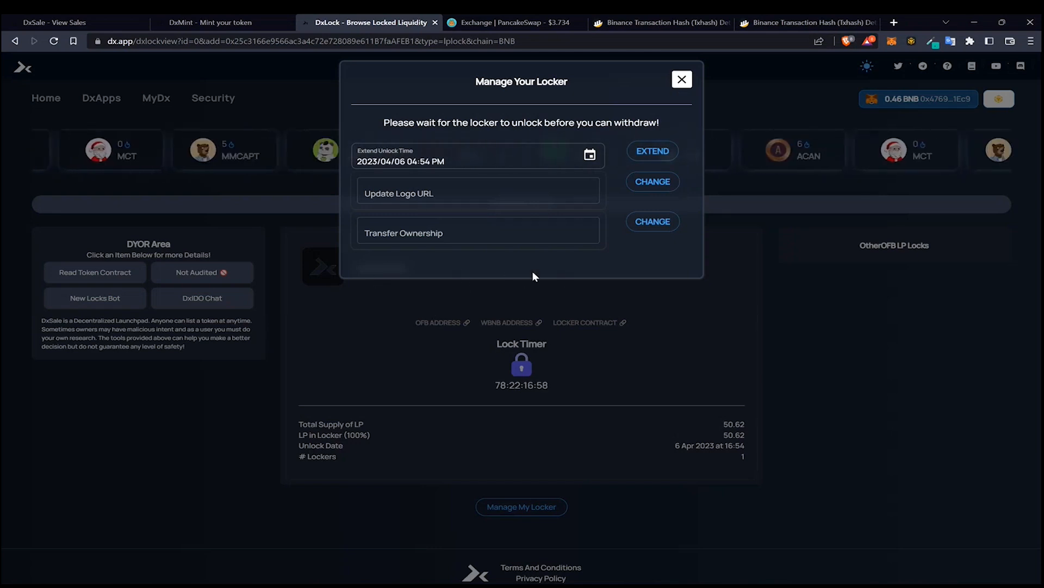
pyautogui.click(684, 81)
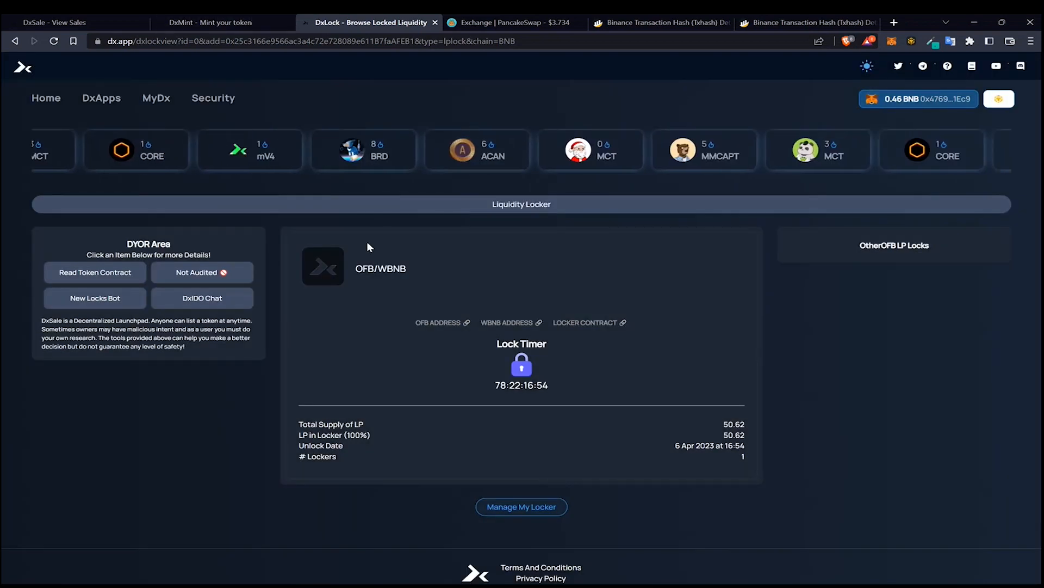